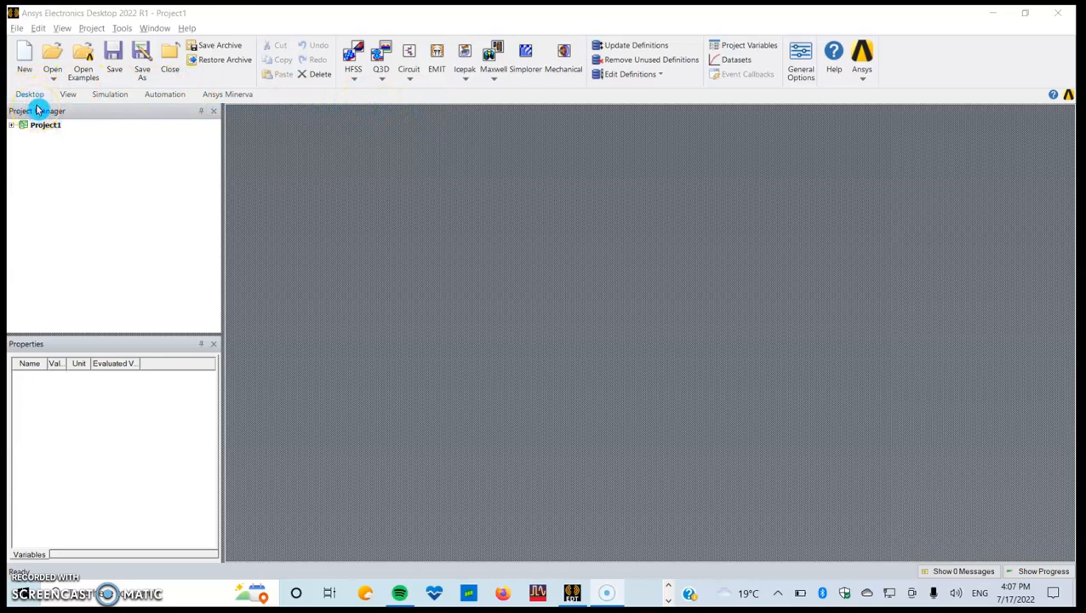
Step: Insert a new HFSS design into Project1 and narrow the model tree to widen the 3D view
click(354, 79)
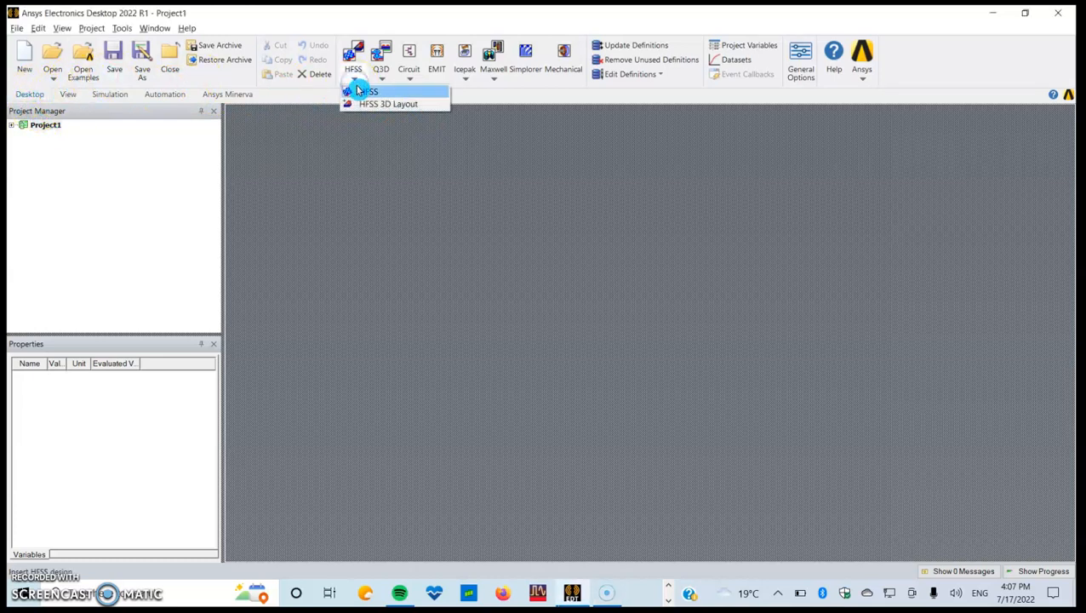
click(360, 91)
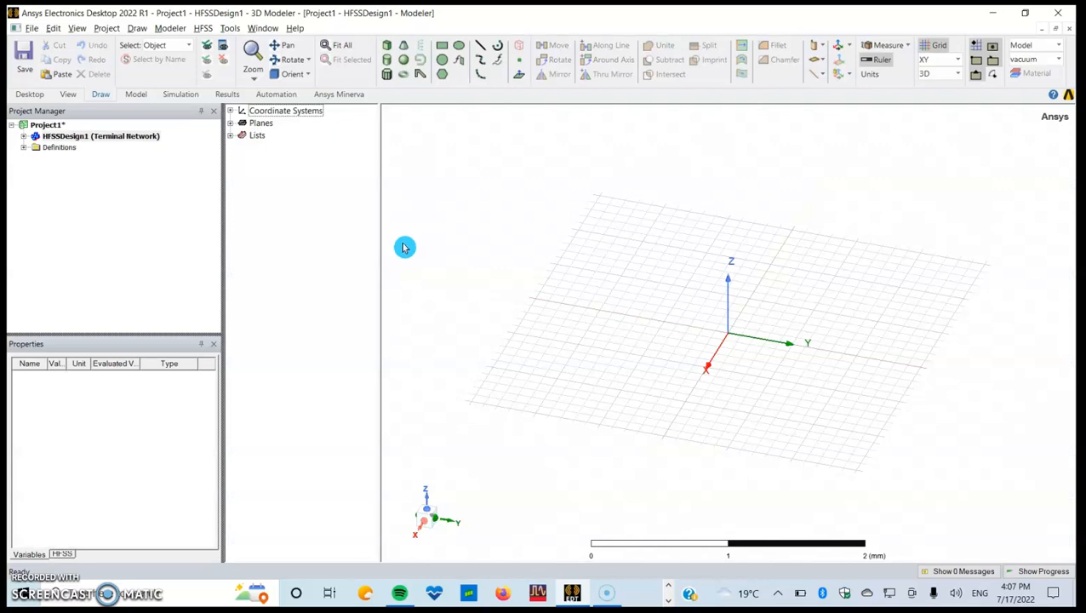
drag(380, 257, 352, 274)
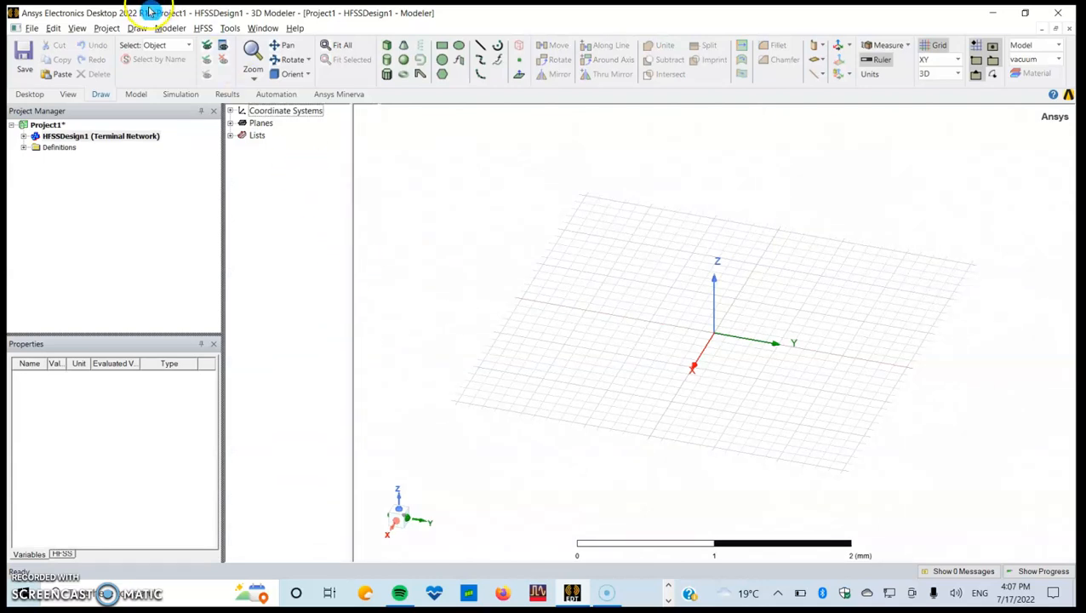
Step: Set the coordinate system axes in the 3D view to the Large display size
click(203, 28)
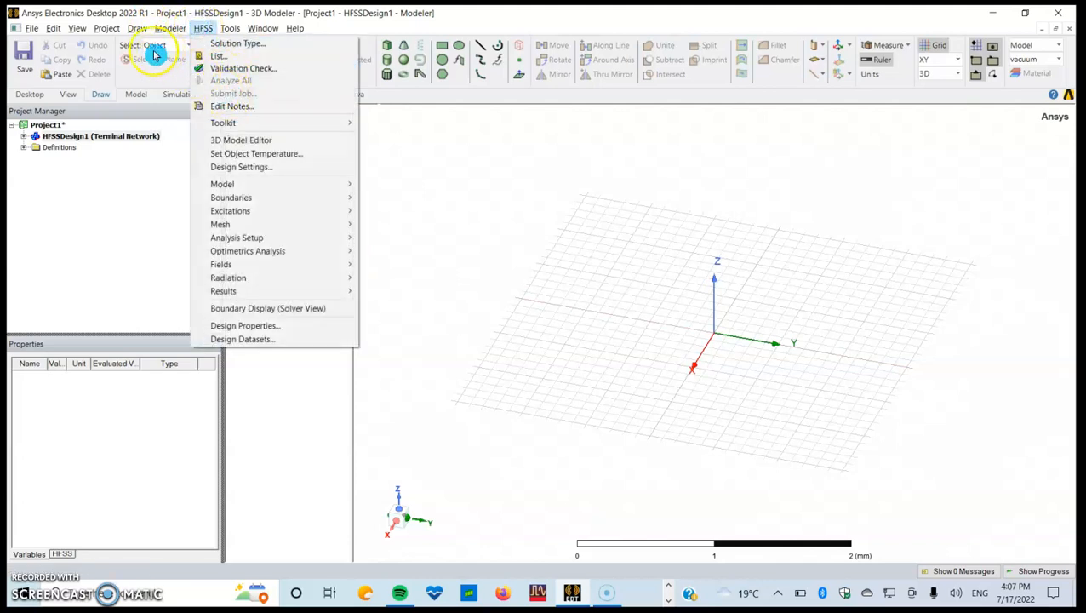
click(74, 29)
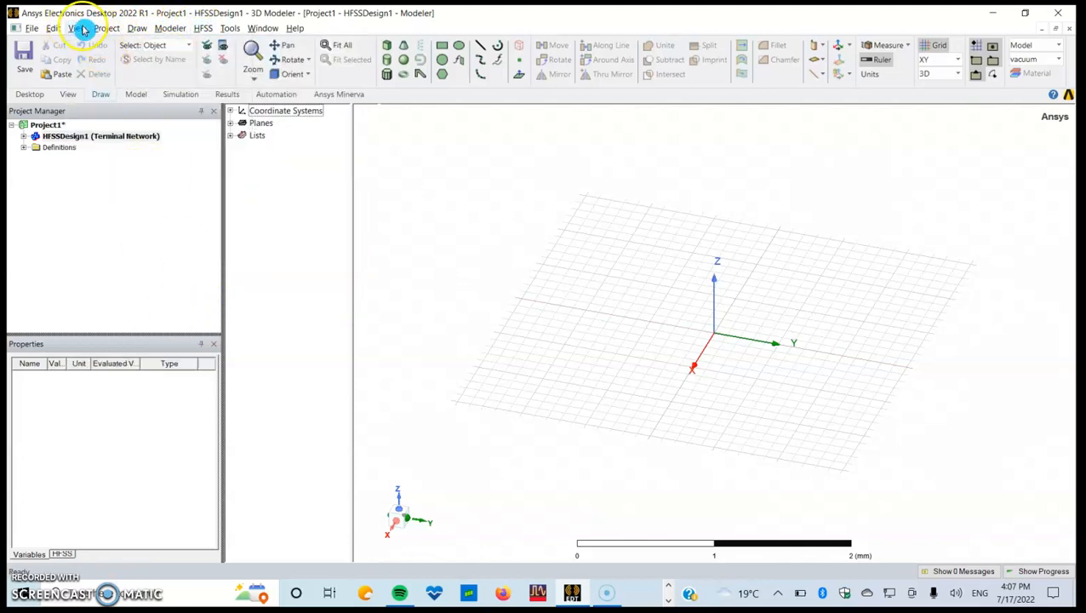
click(78, 29)
mouse_move(170, 380)
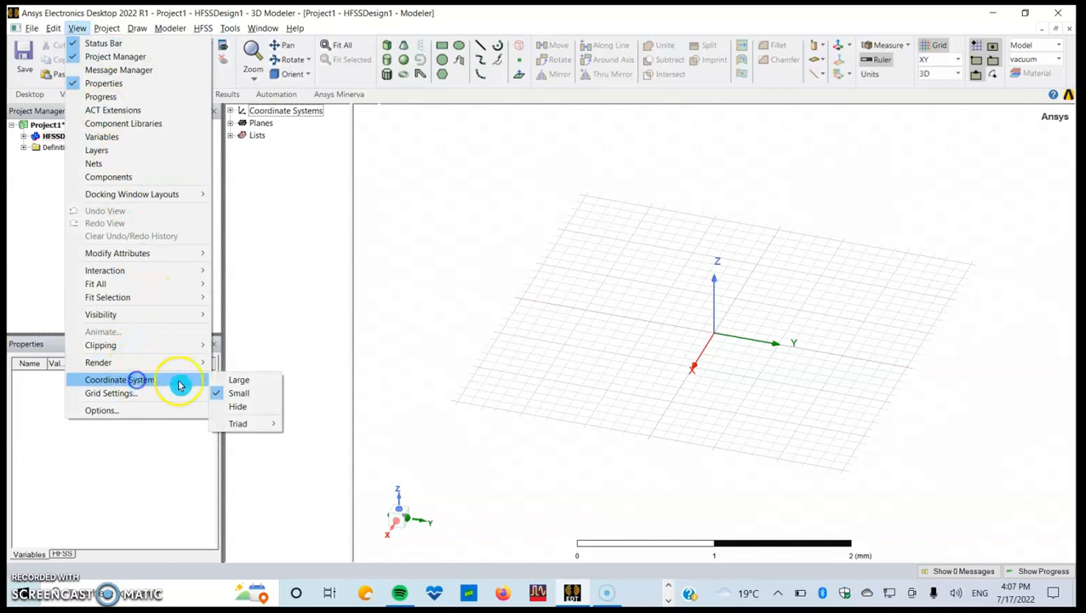
click(235, 382)
click(564, 352)
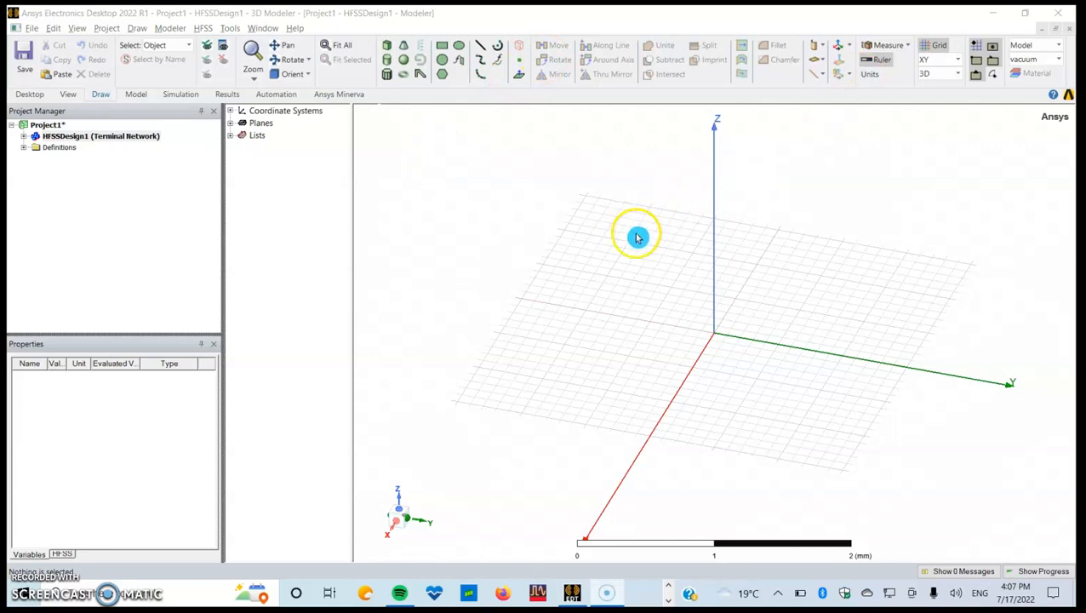
Step: Draw a box of about 1.8 × 1.2 × 0.3 mm on the XY plane, starting near the origin at 0, 0.1, 0
click(390, 47)
click(718, 340)
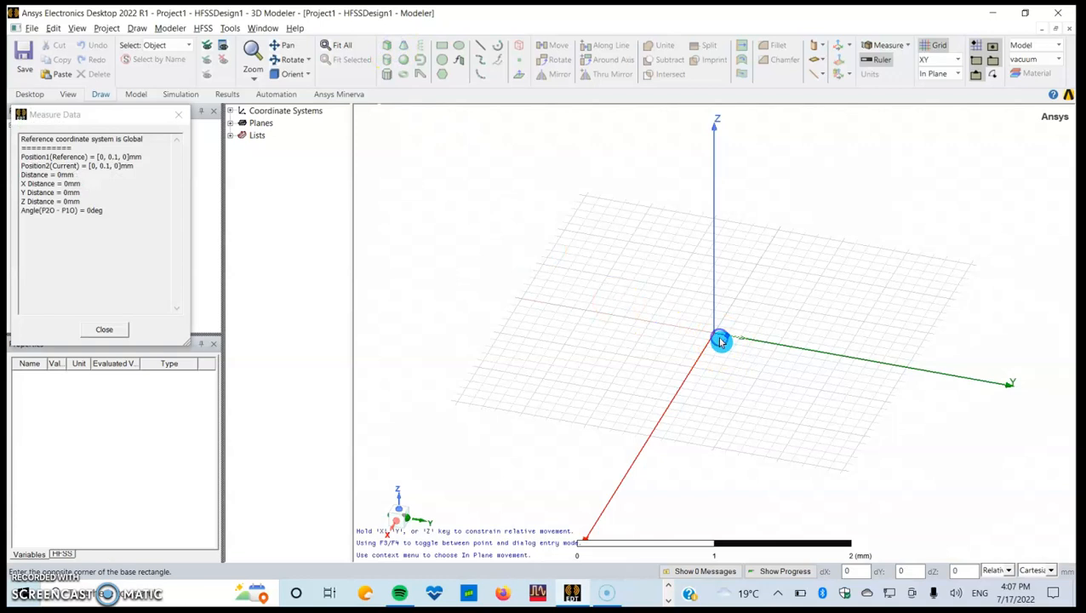
click(805, 478)
click(727, 431)
click(576, 408)
Step: Rename the new box as Ground
double_click(292, 147)
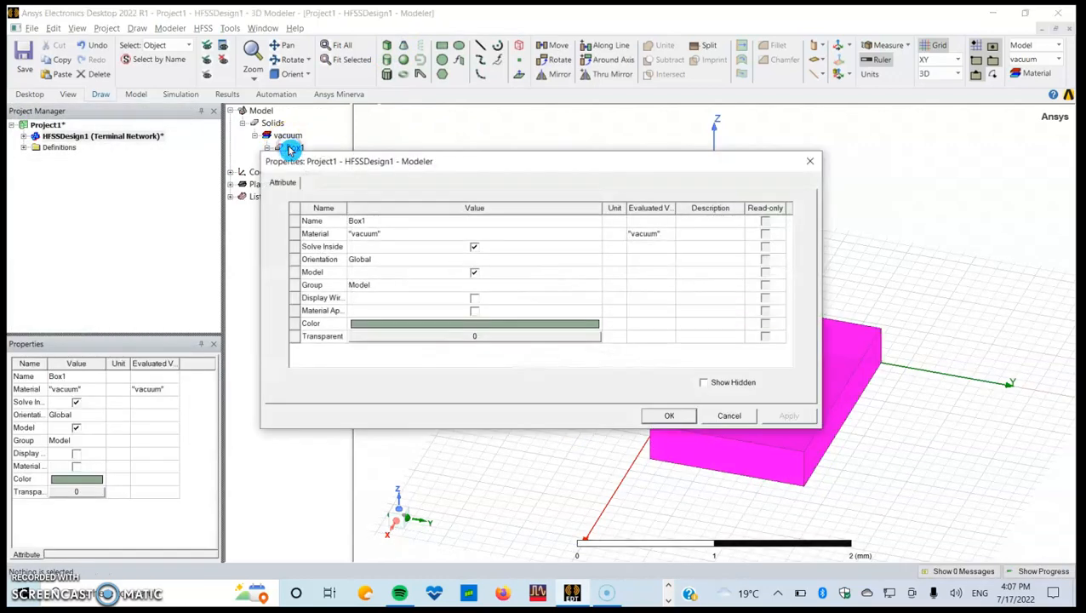
click(384, 223)
click(383, 221)
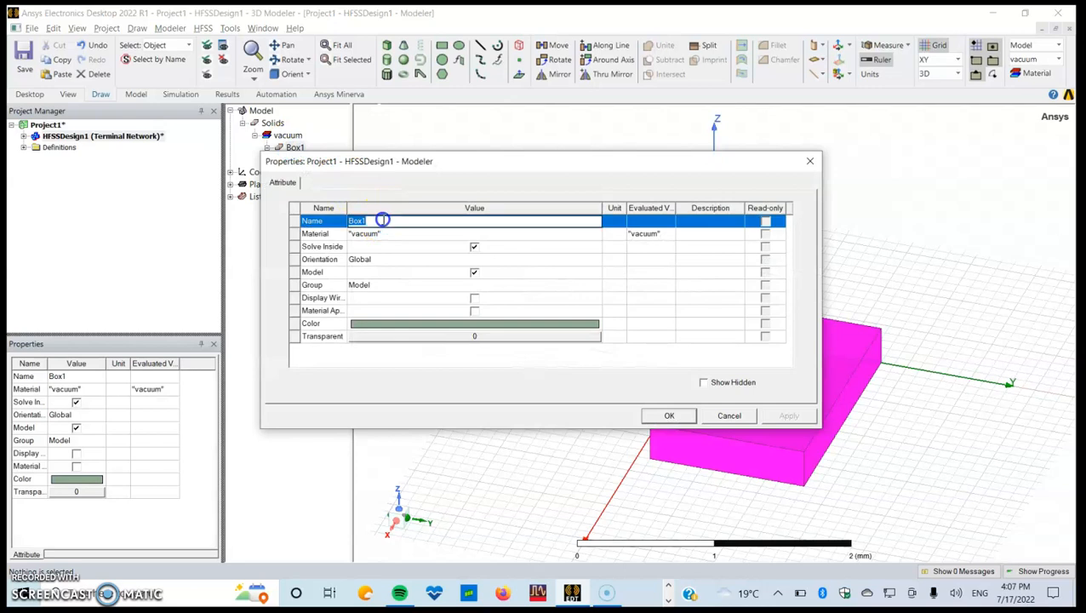
text(Ground Pla)
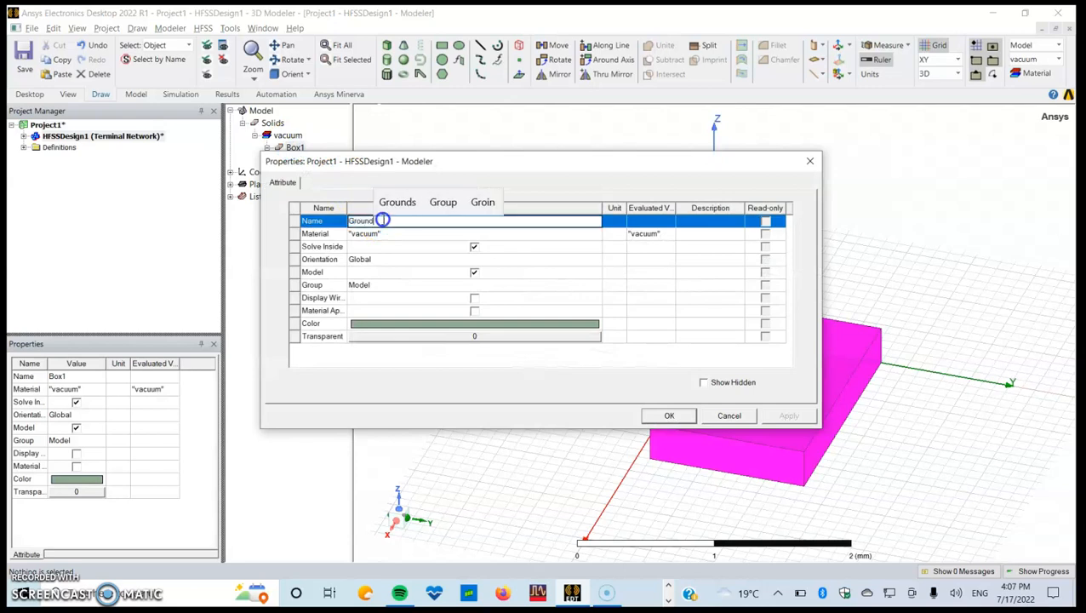
key(BackSpace)
key(BackSpace)
key(BackSpace)
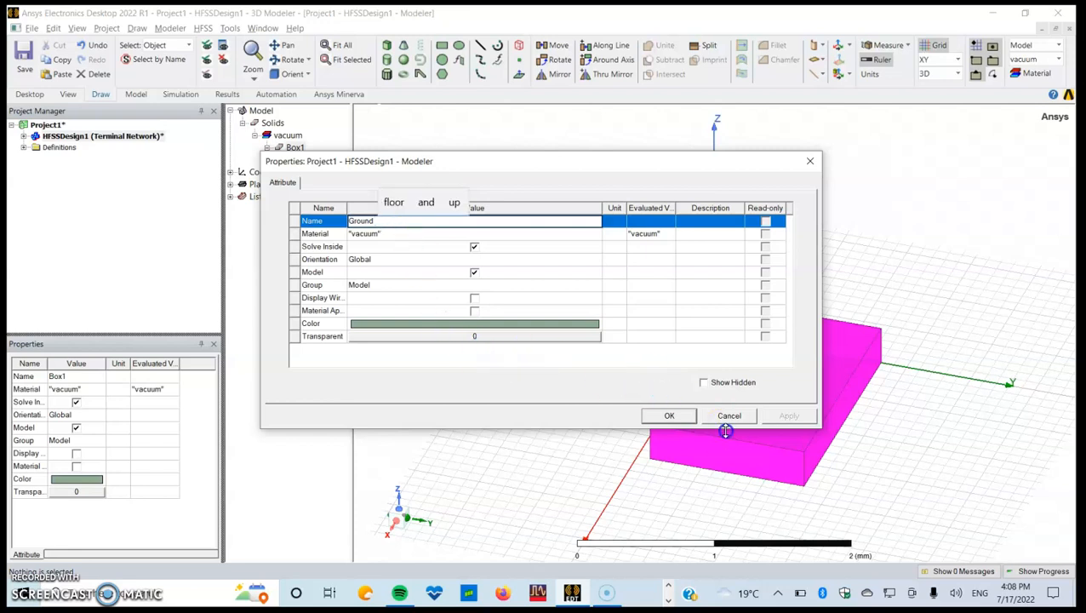
Step: Change the Ground box's color to orange (255, 128, 0) and apply it
click(547, 326)
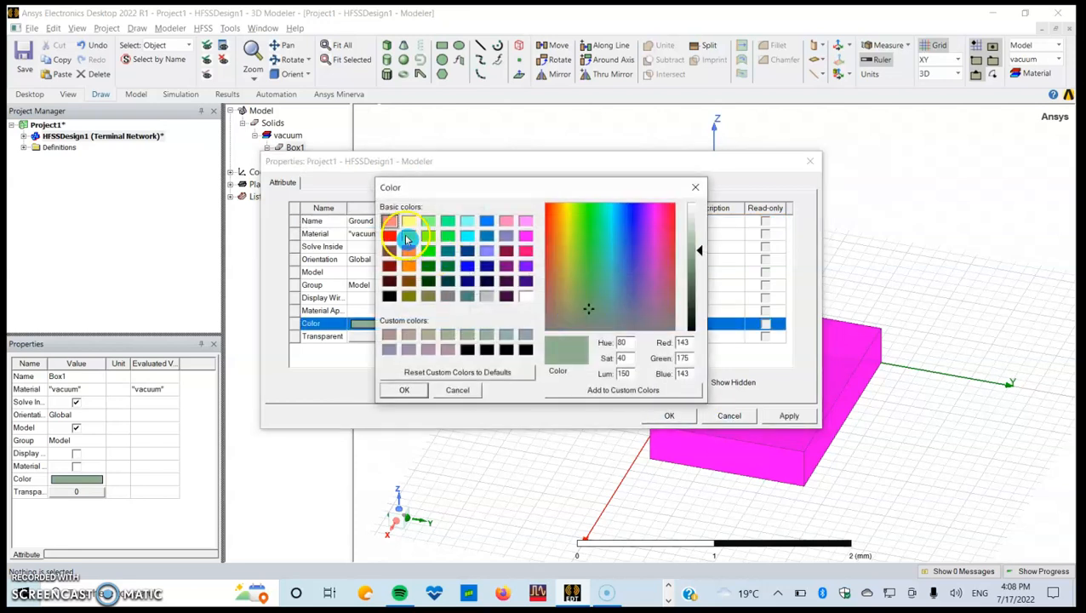
click(410, 265)
click(404, 390)
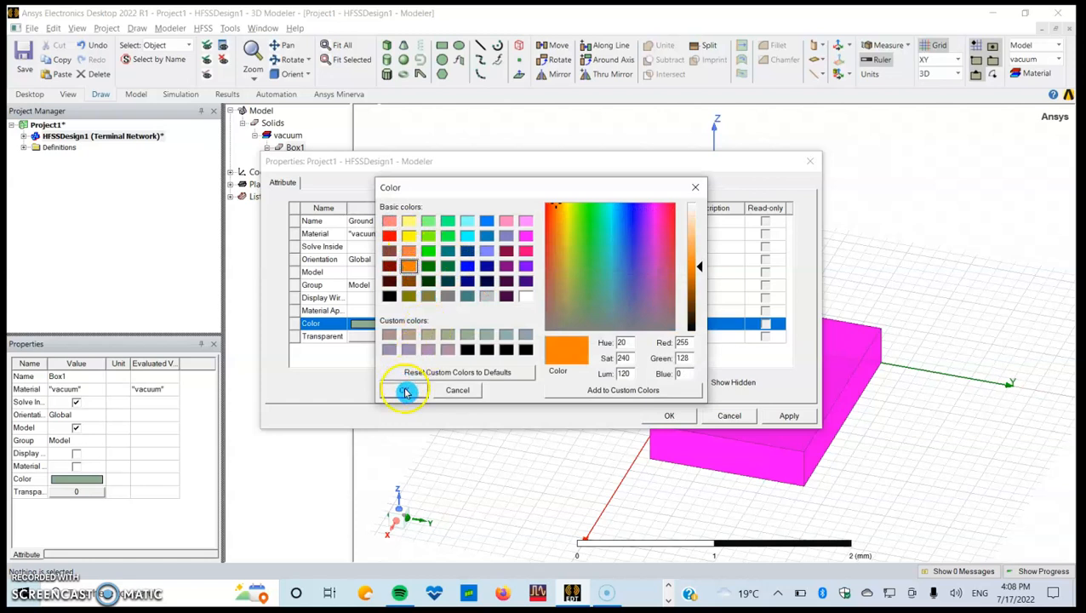
click(790, 417)
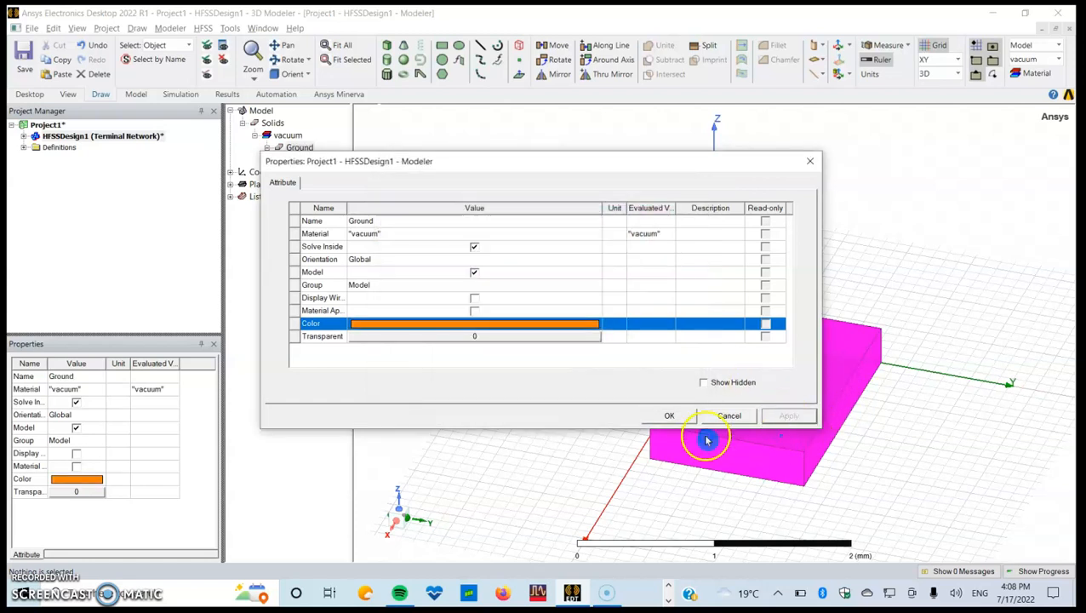
click(667, 414)
click(599, 388)
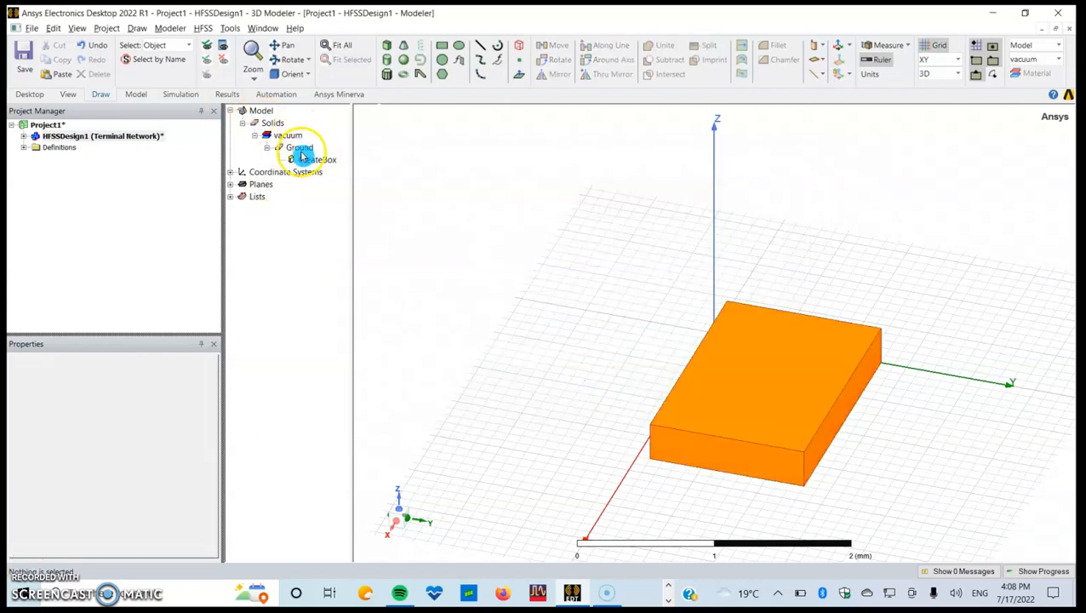
Step: Assign copper from the system material library to the Ground box
double_click(299, 149)
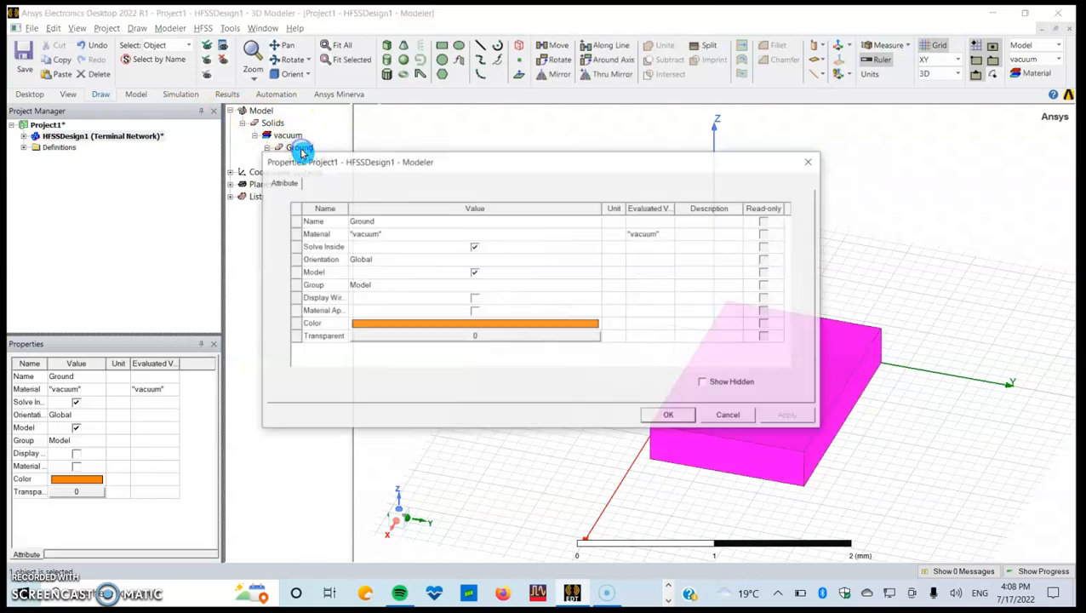
click(402, 237)
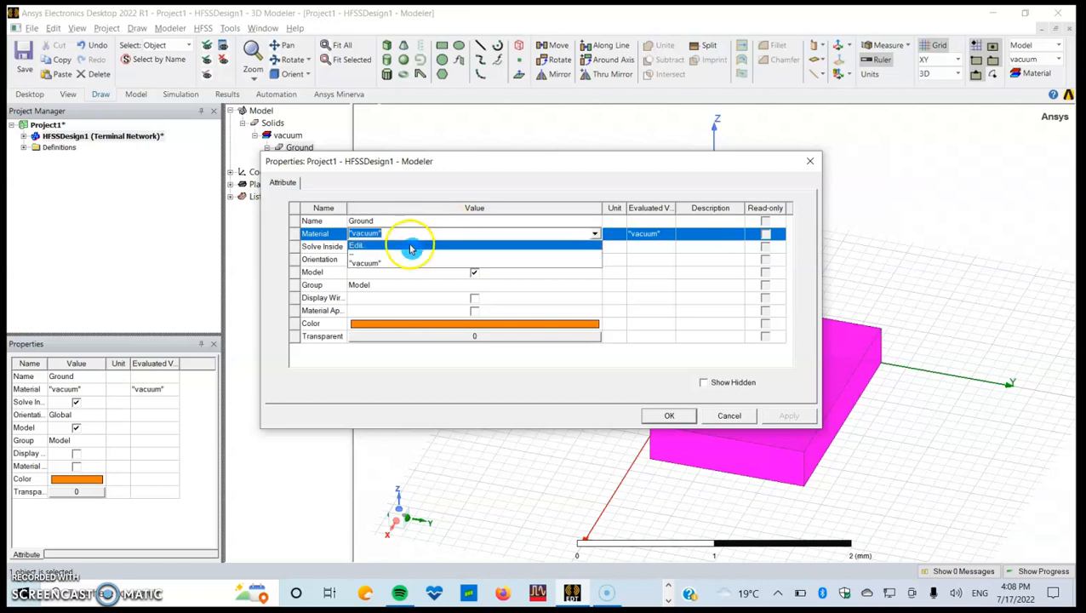
click(415, 248)
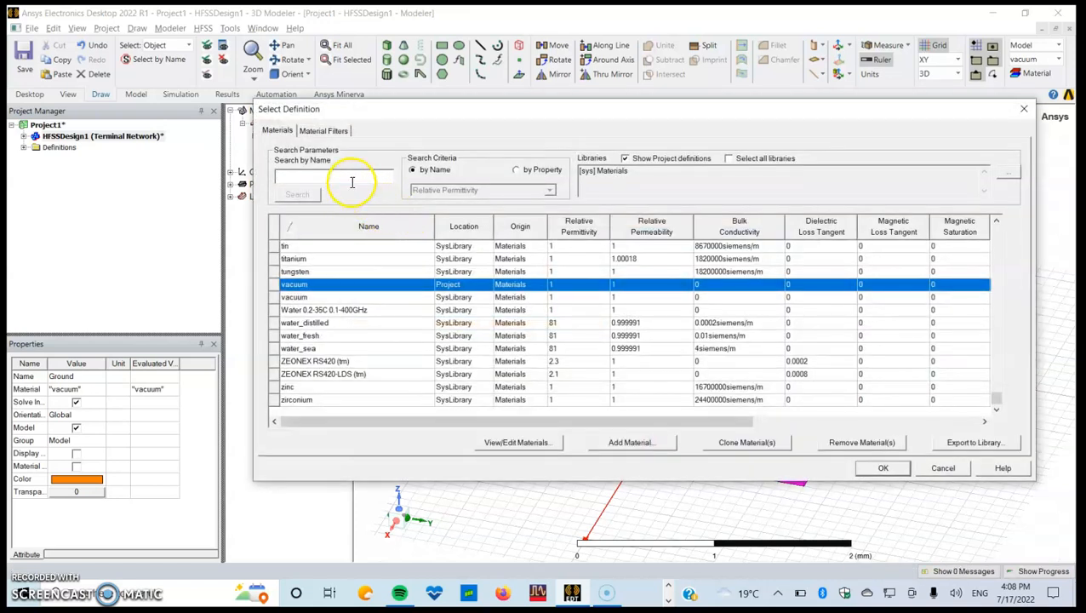
text(C)
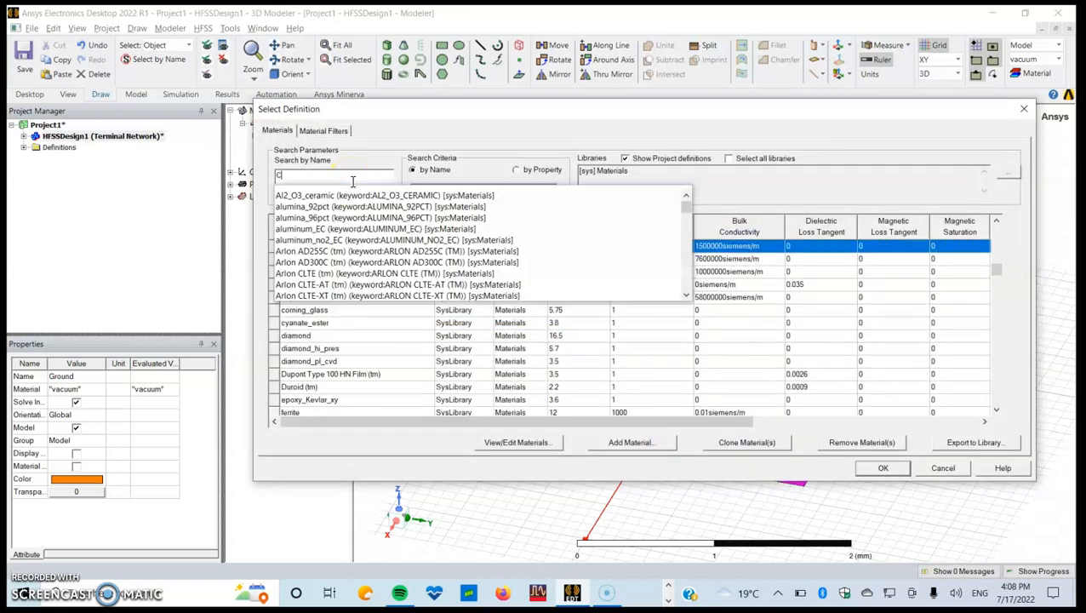
text(op)
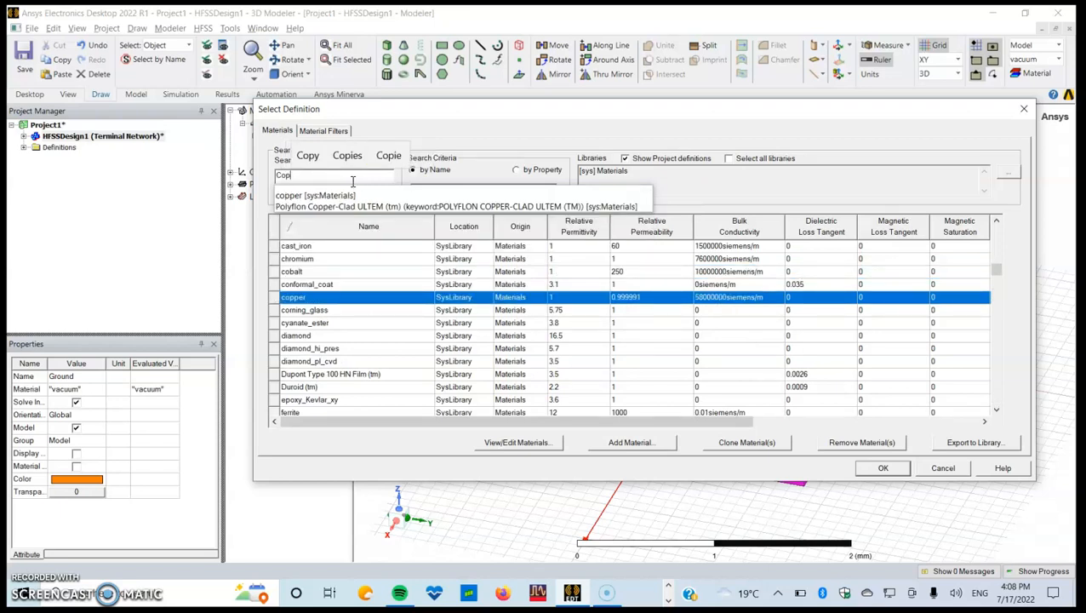
click(337, 195)
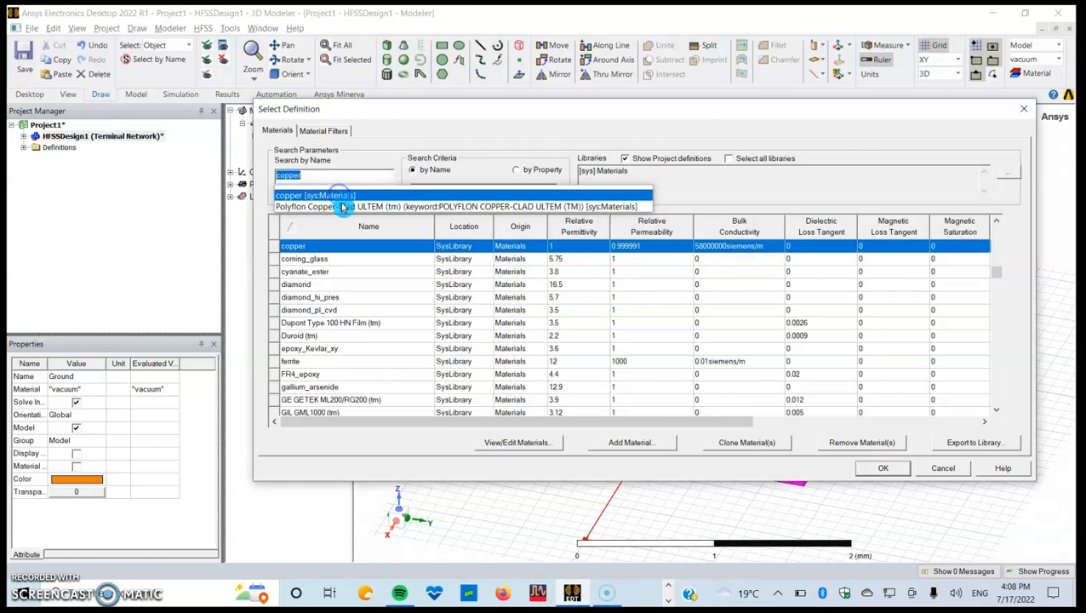
click(884, 471)
click(651, 417)
click(554, 414)
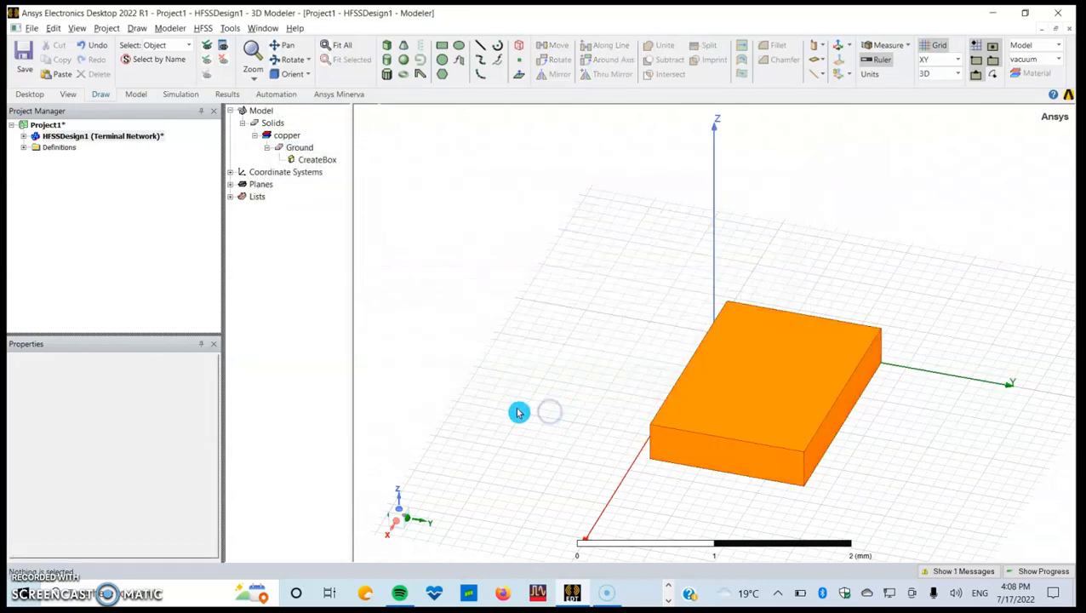
Step: Set the Ground box's position to 0,0,0
double_click(310, 161)
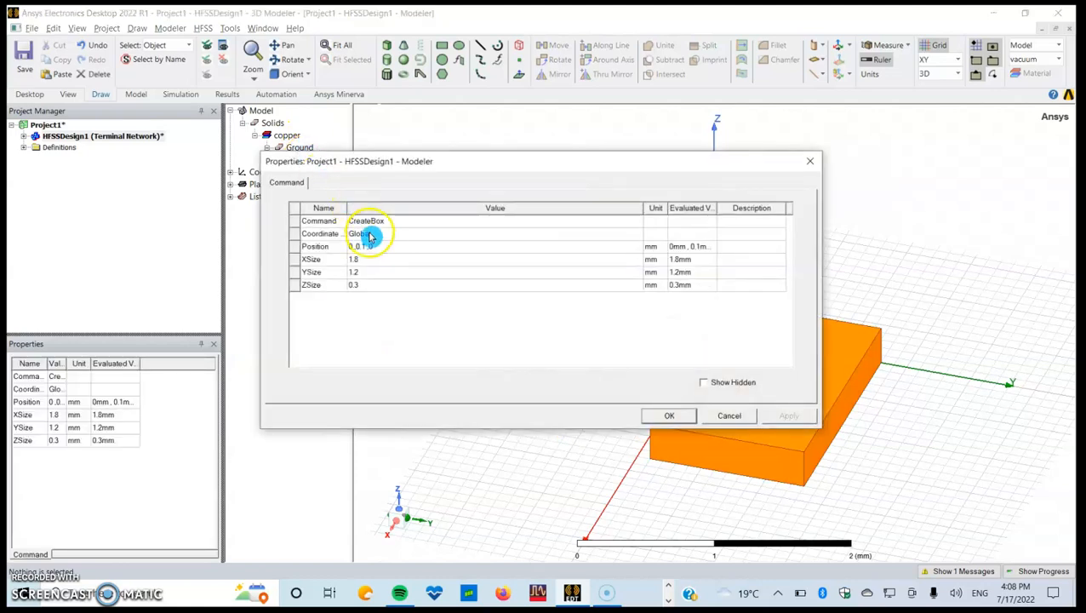
click(383, 247)
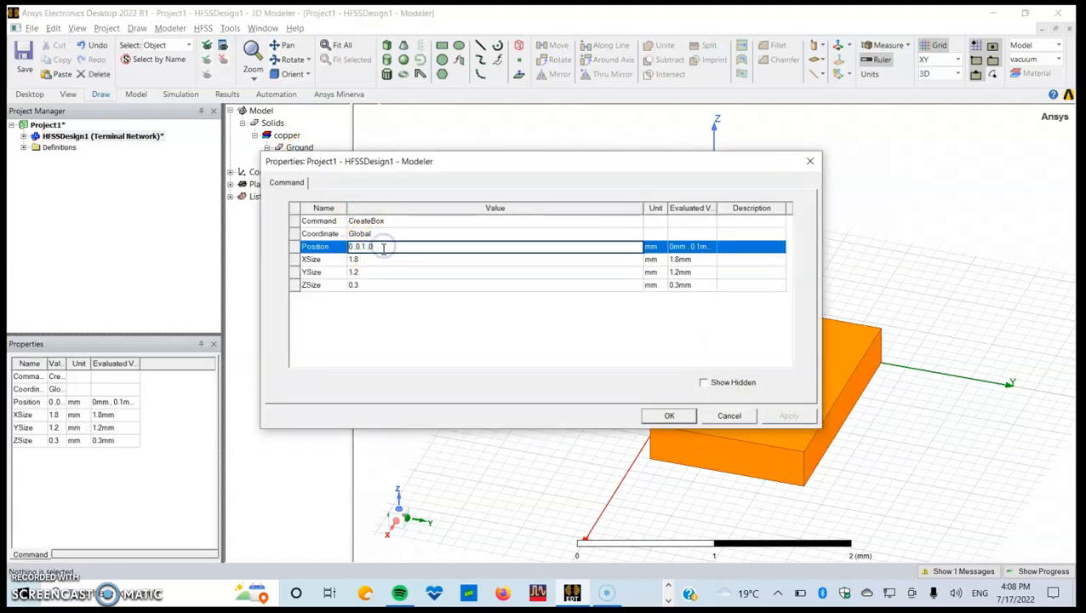
key(Left)
Step: Set the Ground box's XSize to a new length variable Lg with a value of 5 mm
click(366, 259)
text(Lg)
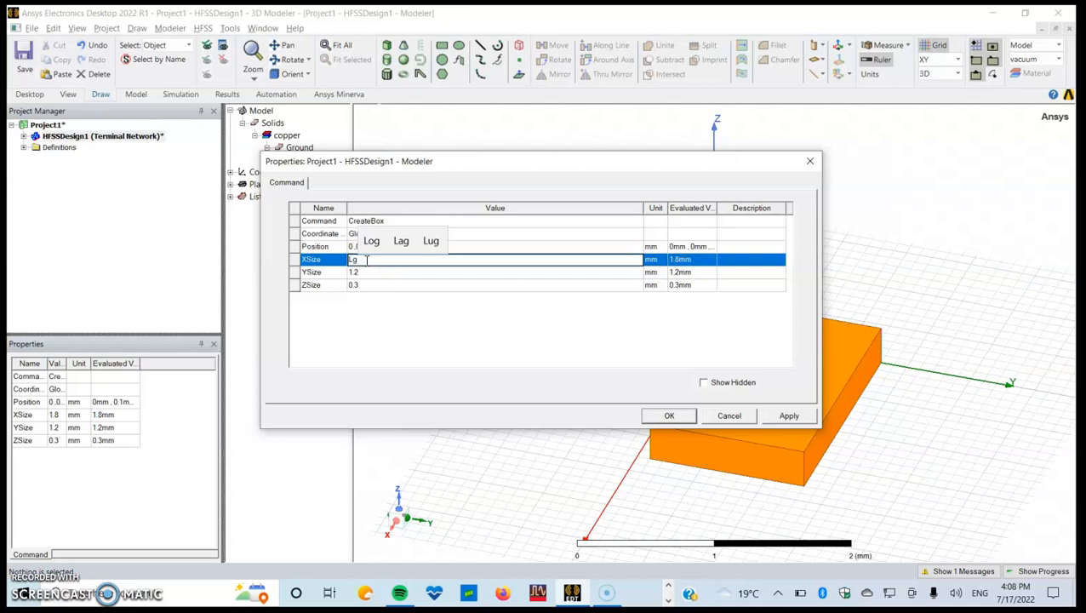
click(388, 295)
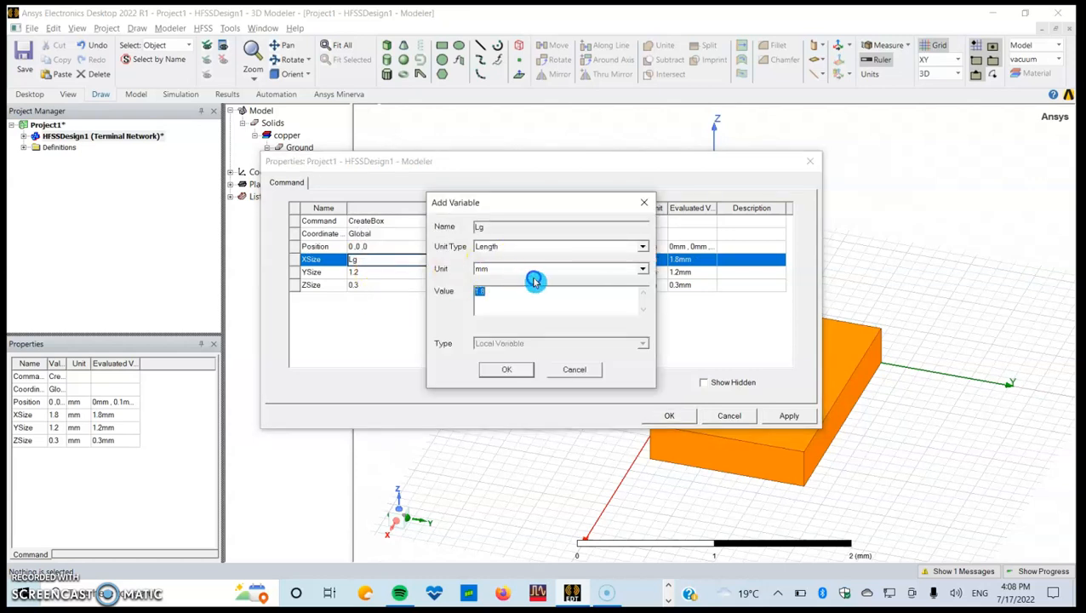
click(579, 291)
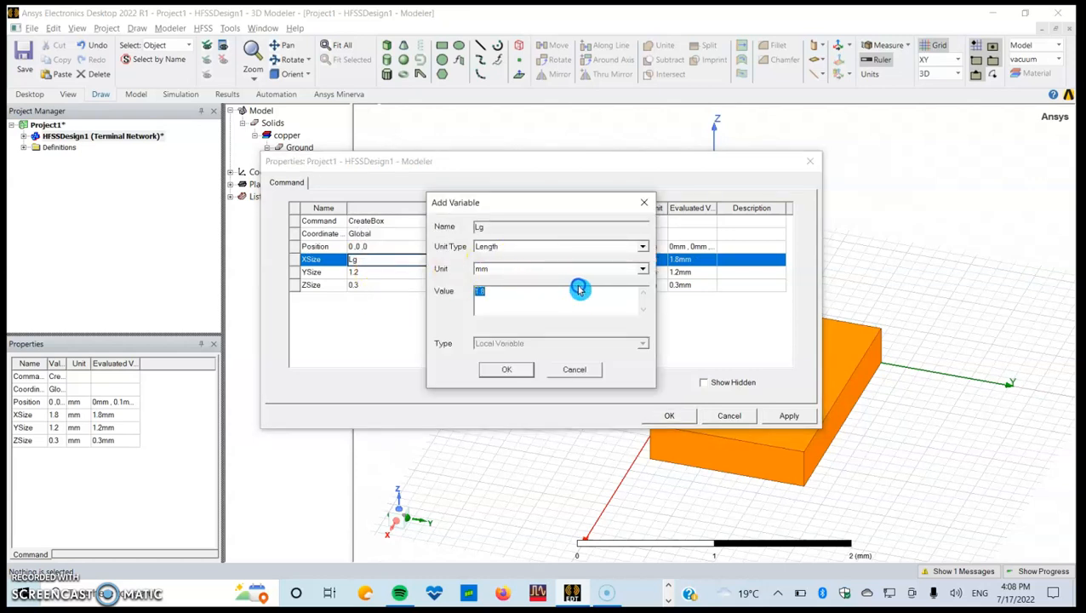
click(500, 369)
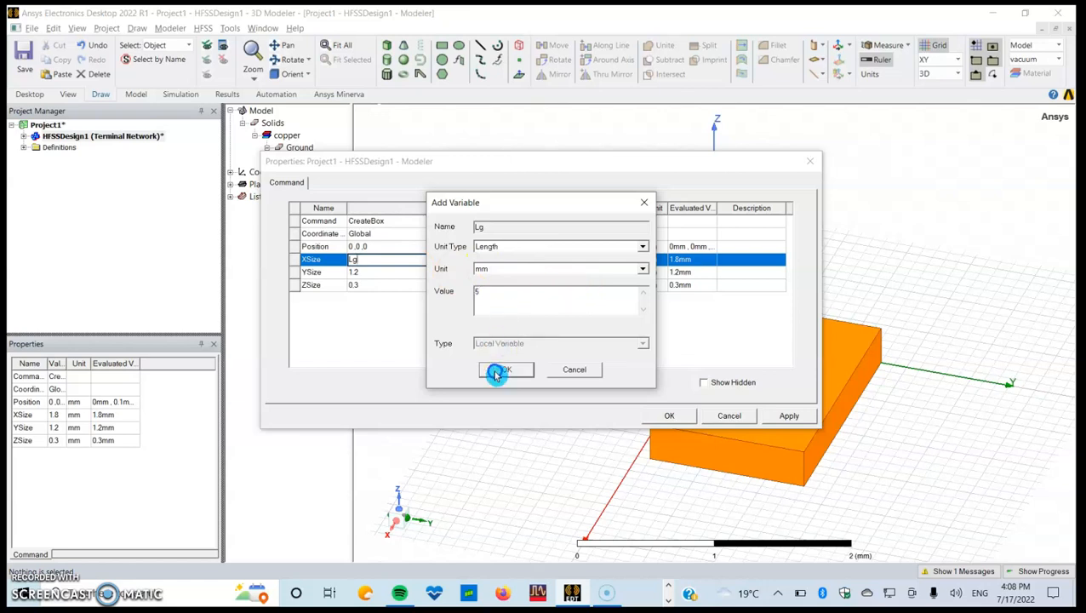
Step: Set the Ground box's YSize to a new length variable Wg with a value of 4 mm
click(402, 276)
text(Wg)
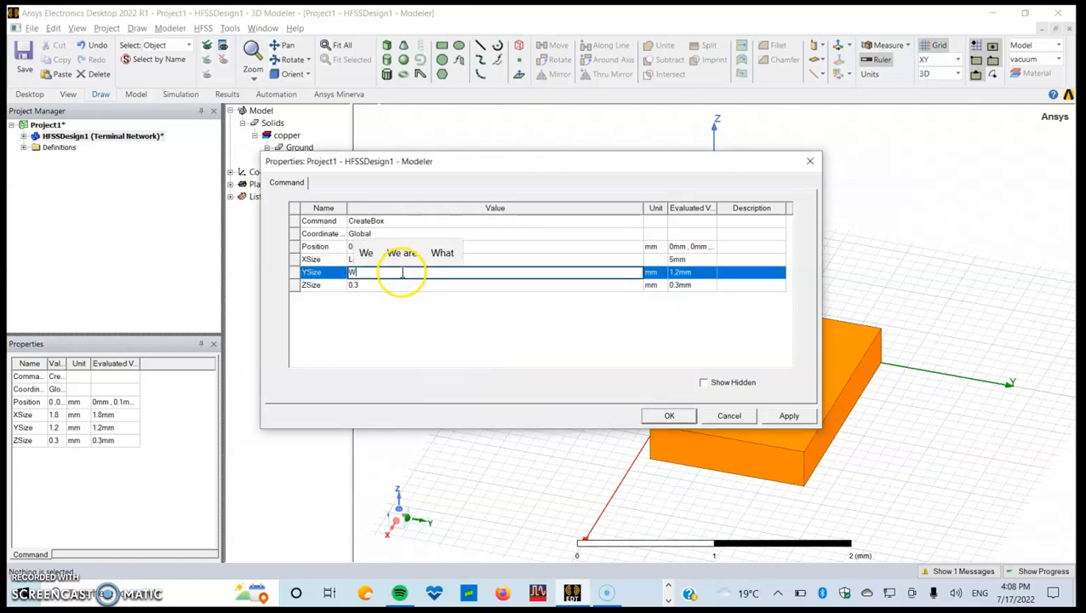
click(418, 324)
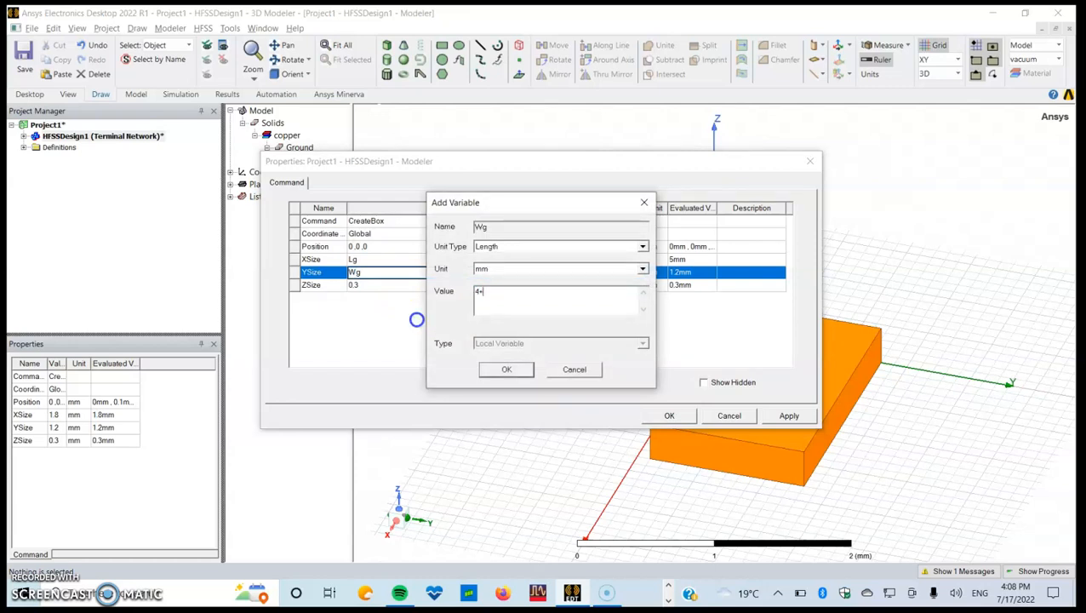
key(Return)
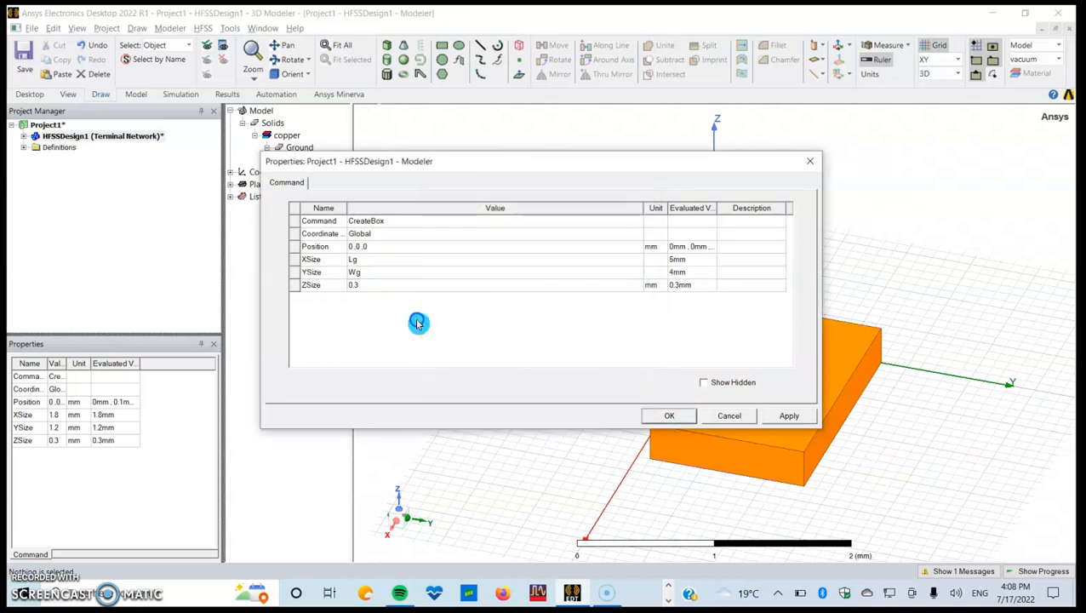
Step: Set the Ground box's ZSize to a new length variable Hp with a value of 0.035 mm
click(372, 285)
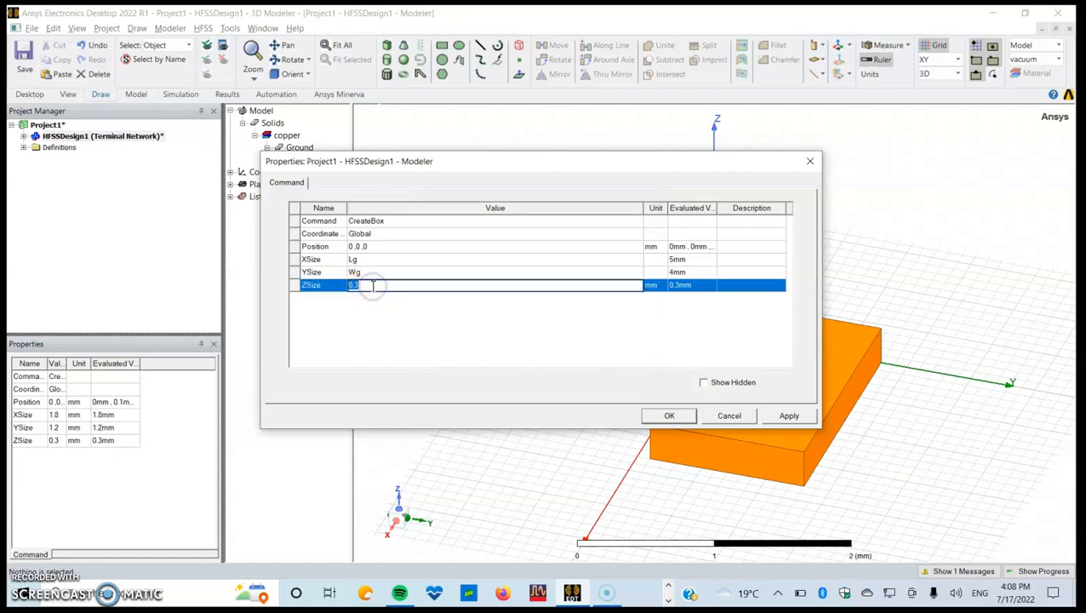
text(Hp)
click(341, 311)
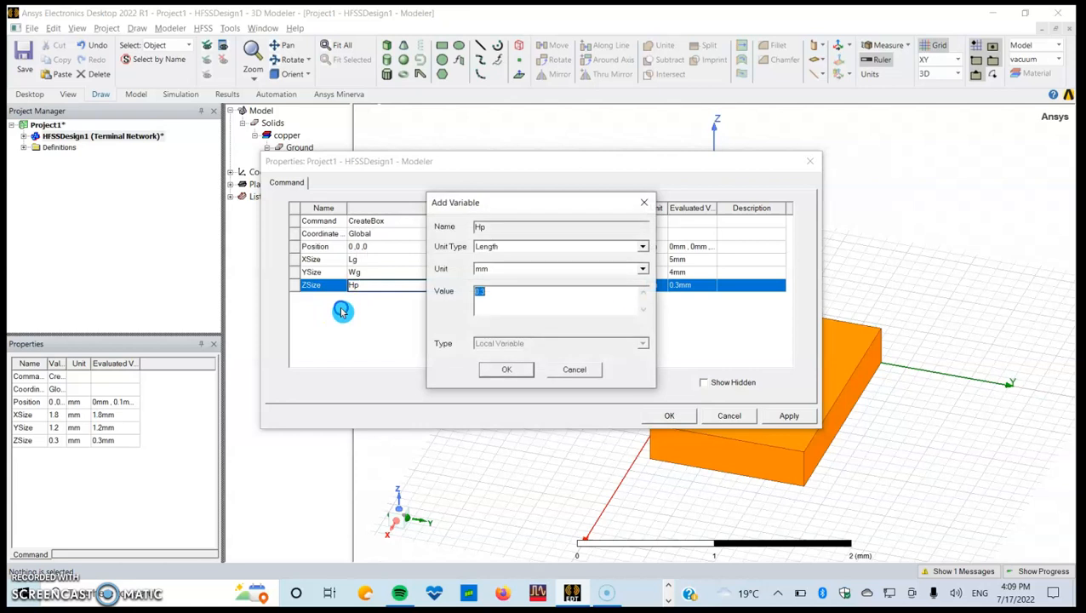
text(.035mm)
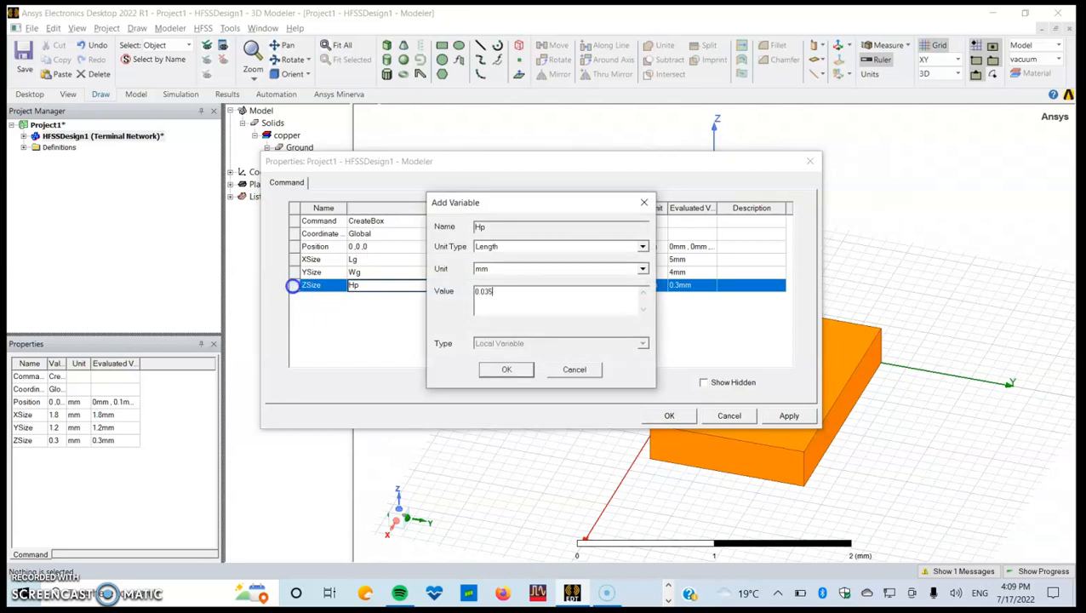
click(509, 369)
click(788, 416)
click(662, 416)
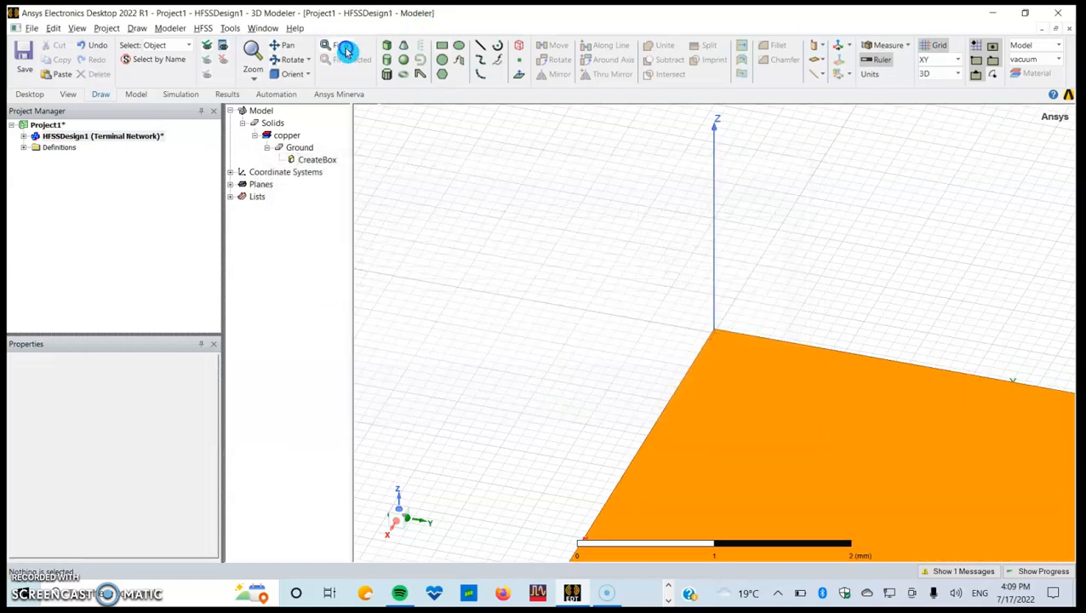
Step: Draw a second box over the ground plane, about 2.7 mm by 3.1 mm and 0.6 mm high
click(349, 51)
alt+drag(645, 388, 686, 381)
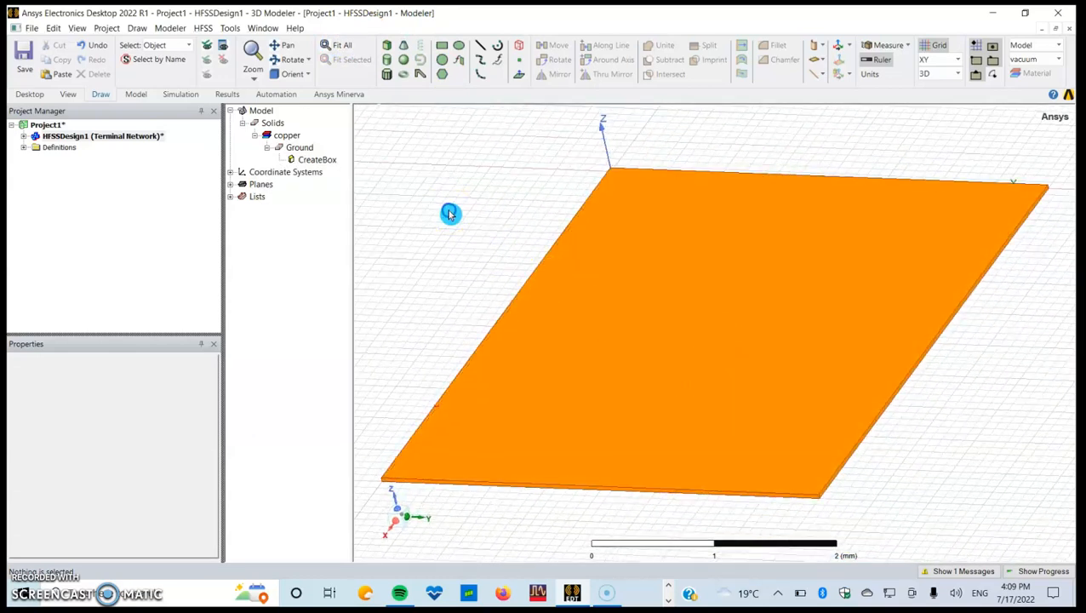
click(388, 46)
click(629, 231)
click(837, 386)
click(846, 356)
click(441, 207)
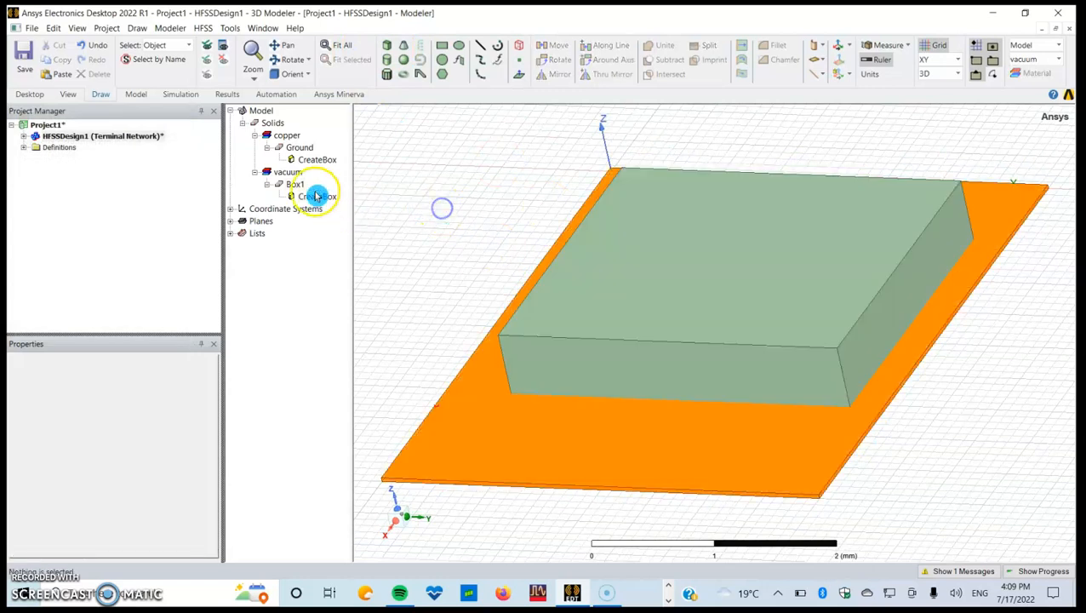
Step: Assign the material Rogers RT/duroid 5880 (tm) to Box1 from the system library
double_click(296, 185)
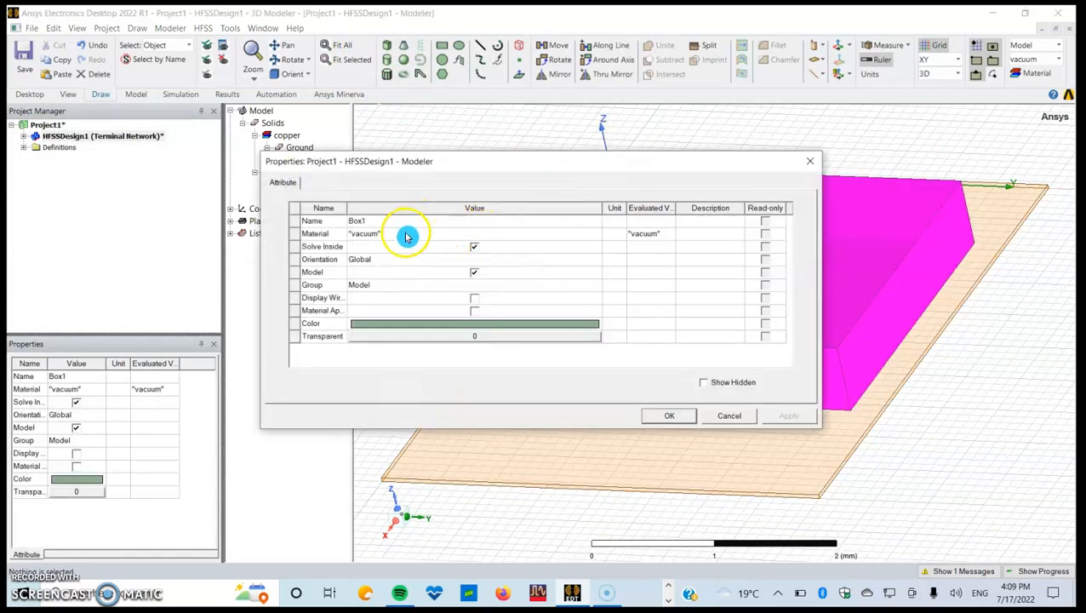
click(407, 235)
click(393, 247)
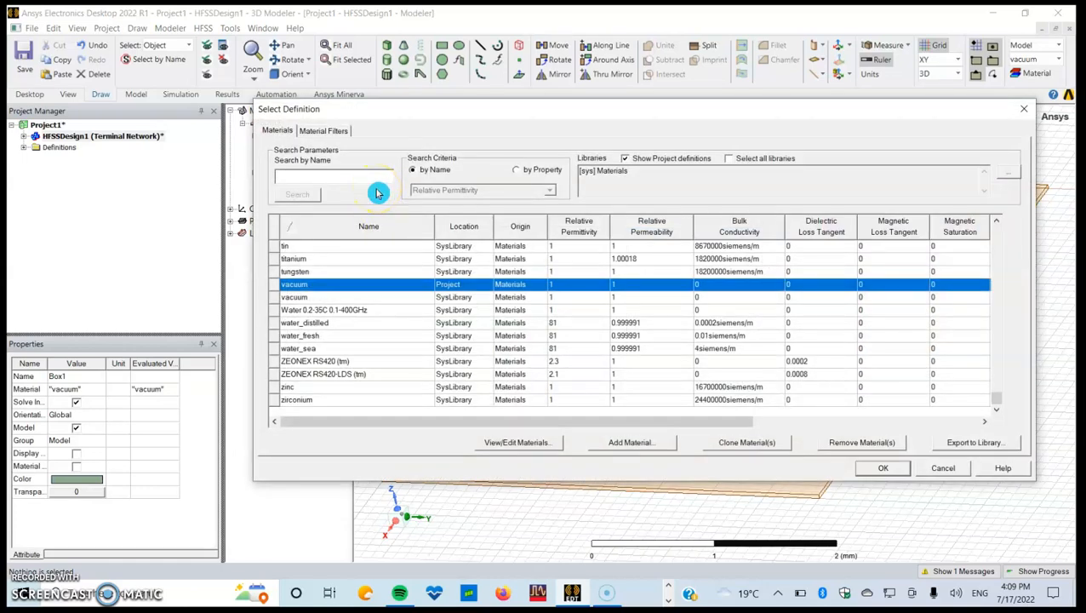
text(Roger)
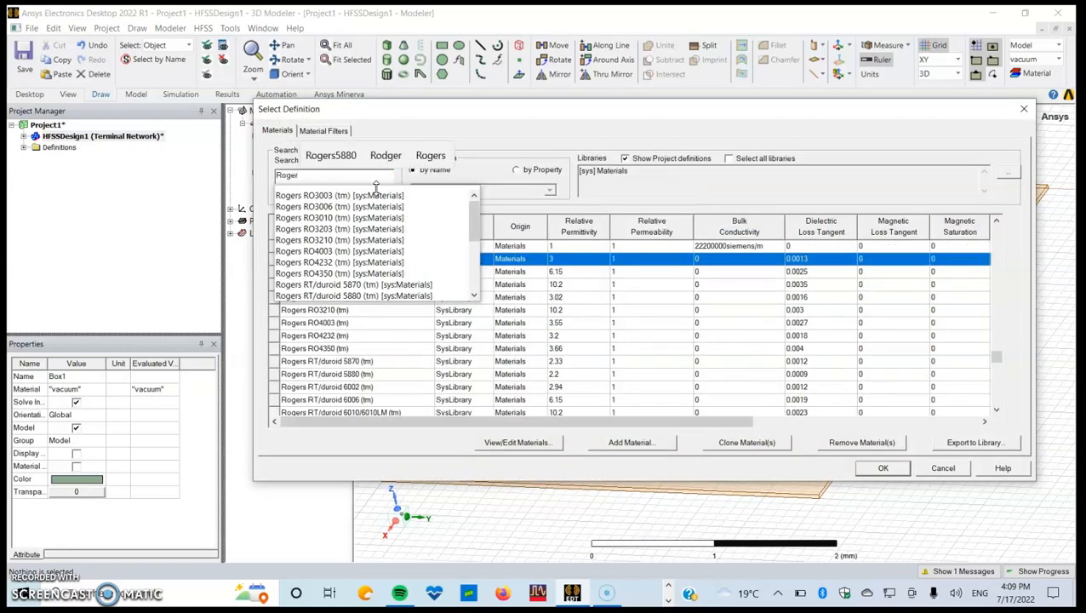
click(379, 295)
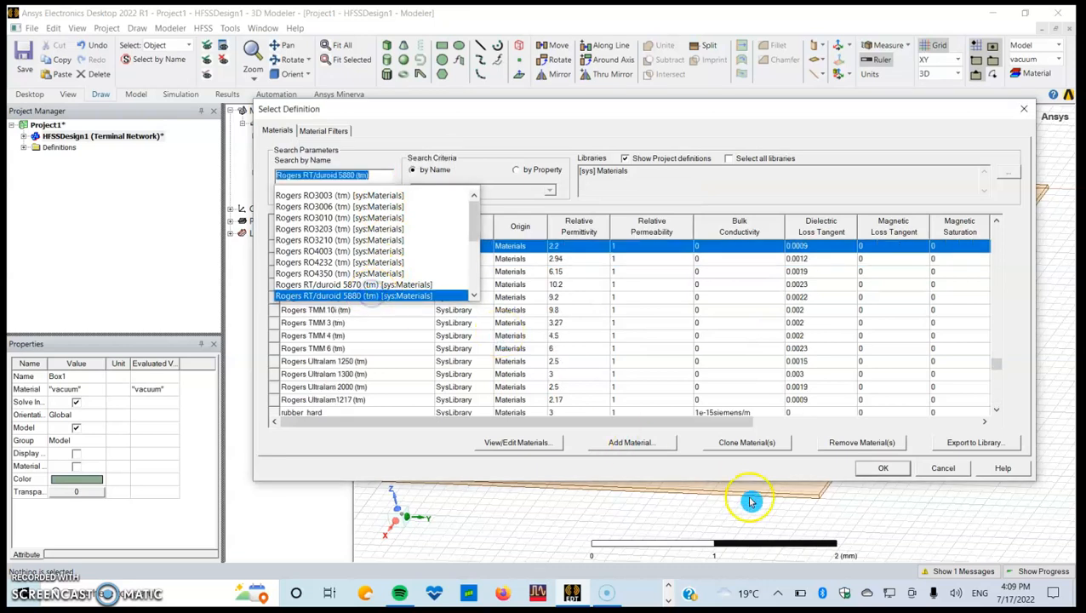
click(889, 469)
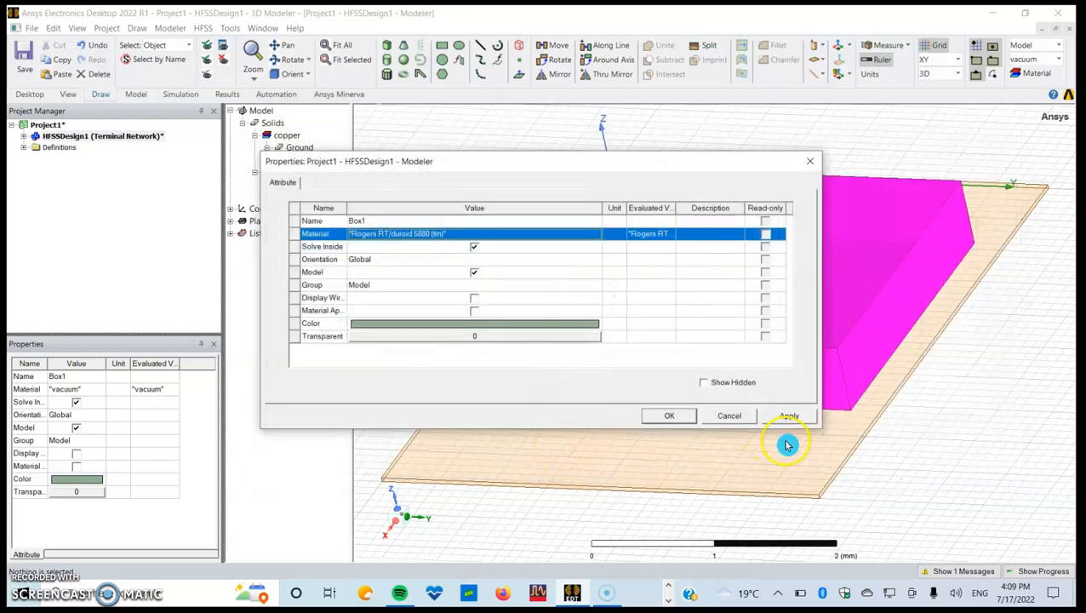
click(788, 416)
Step: Change Box1's display color to light cyan
click(506, 316)
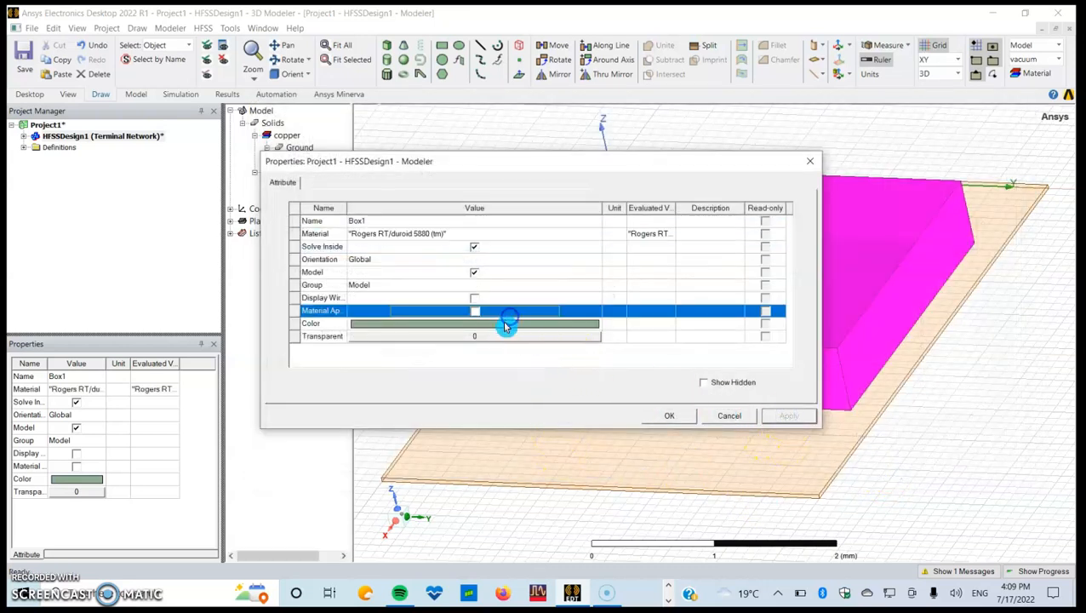
click(505, 325)
click(466, 223)
click(400, 389)
click(435, 336)
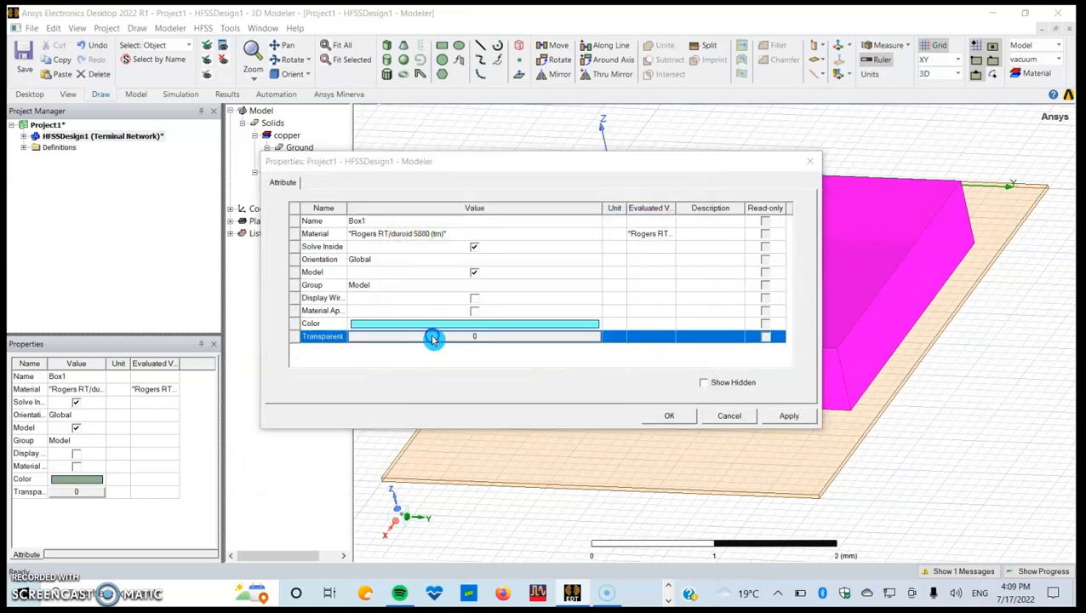
click(433, 338)
click(620, 282)
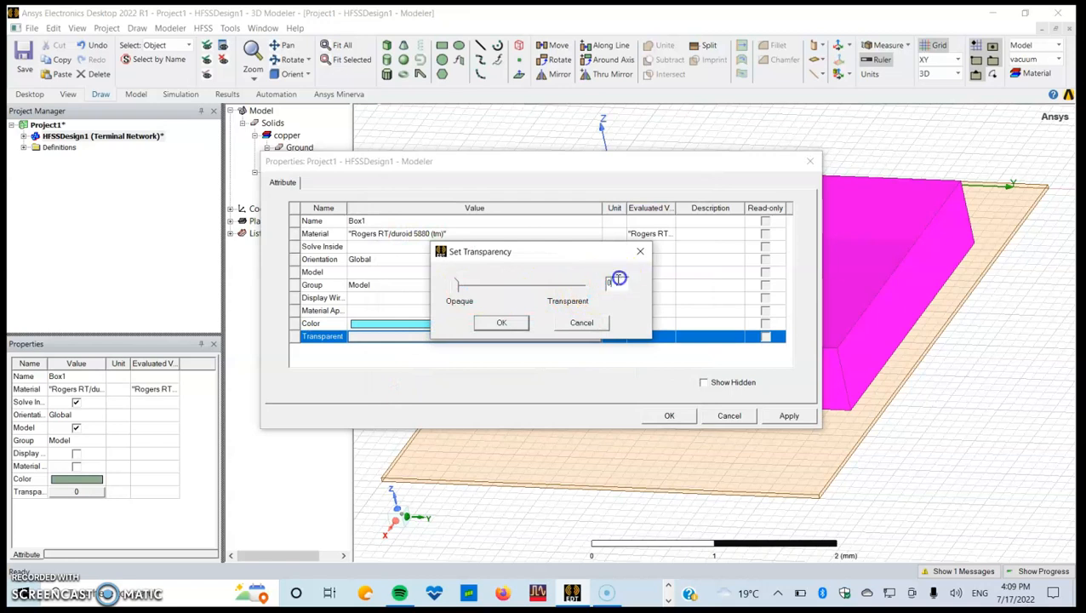
key(Return)
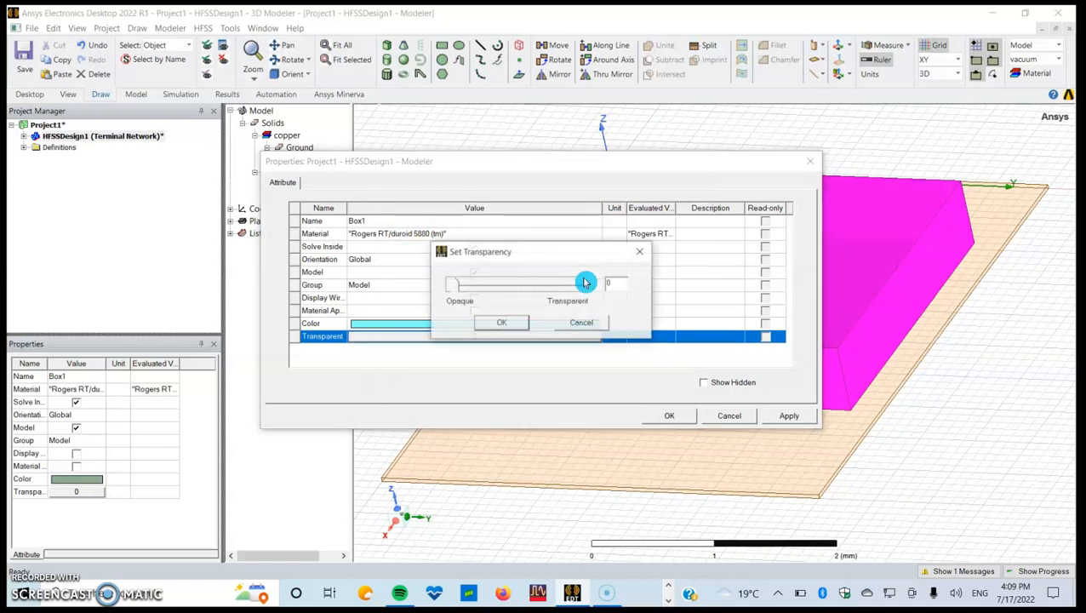
click(642, 255)
Step: Set Box1's transparency to 0.5 and apply the attribute changes
click(512, 335)
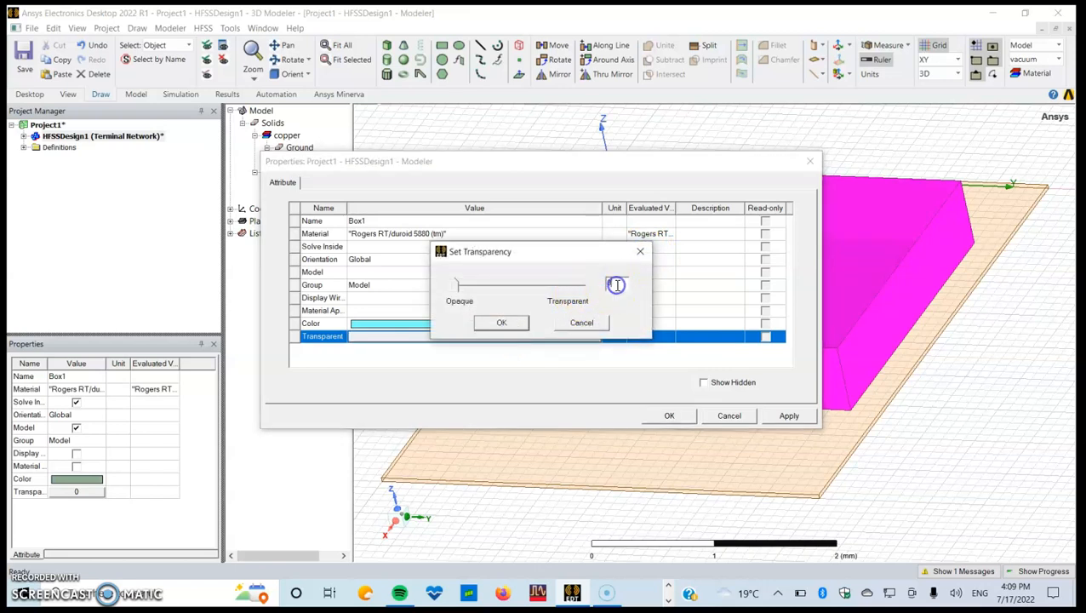
text(.5)
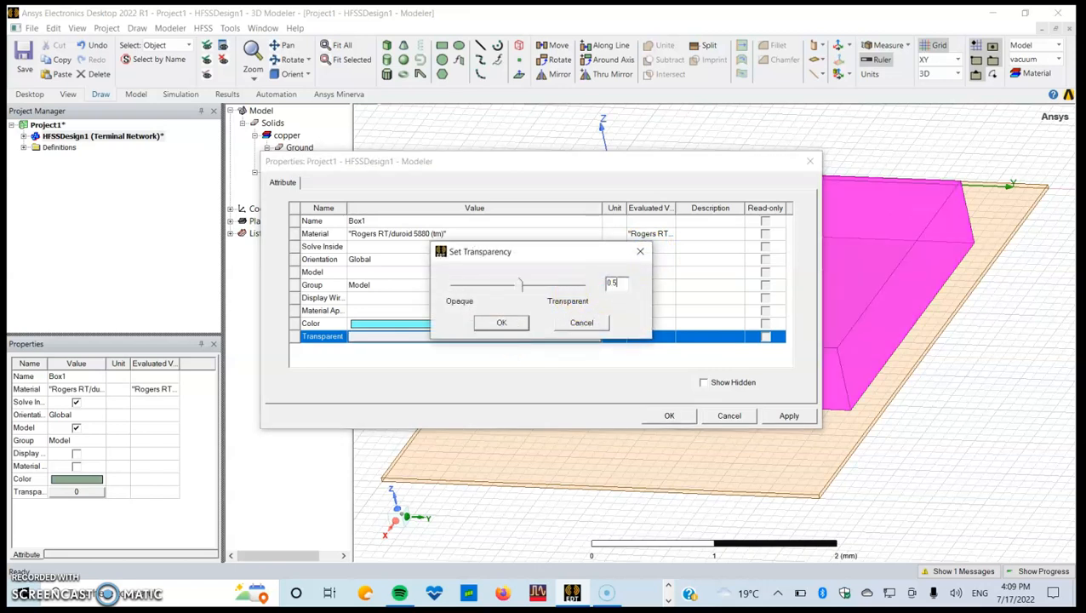
click(496, 327)
click(805, 416)
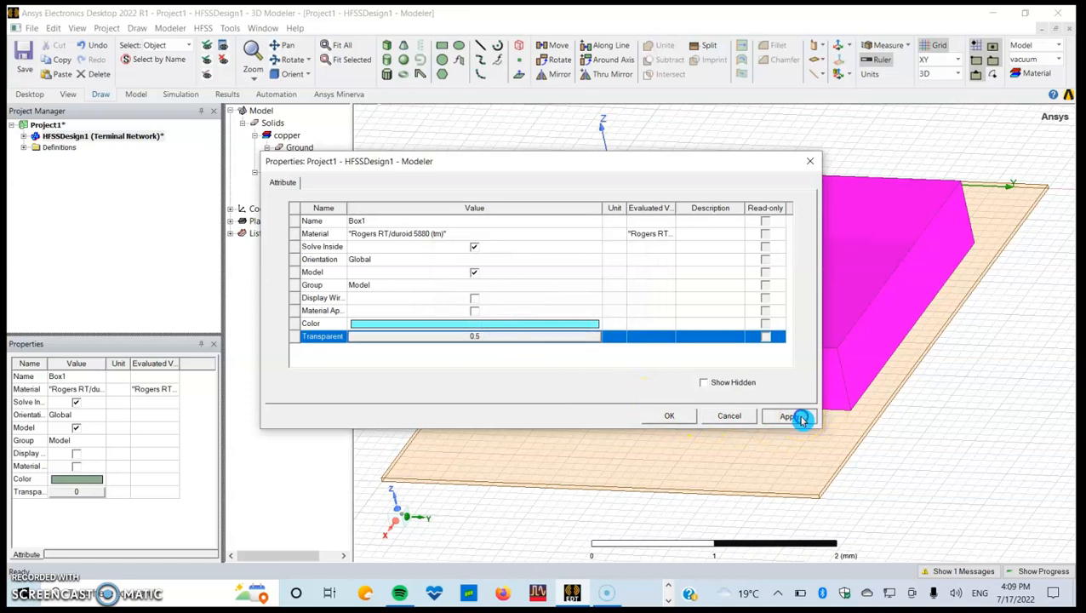
click(674, 416)
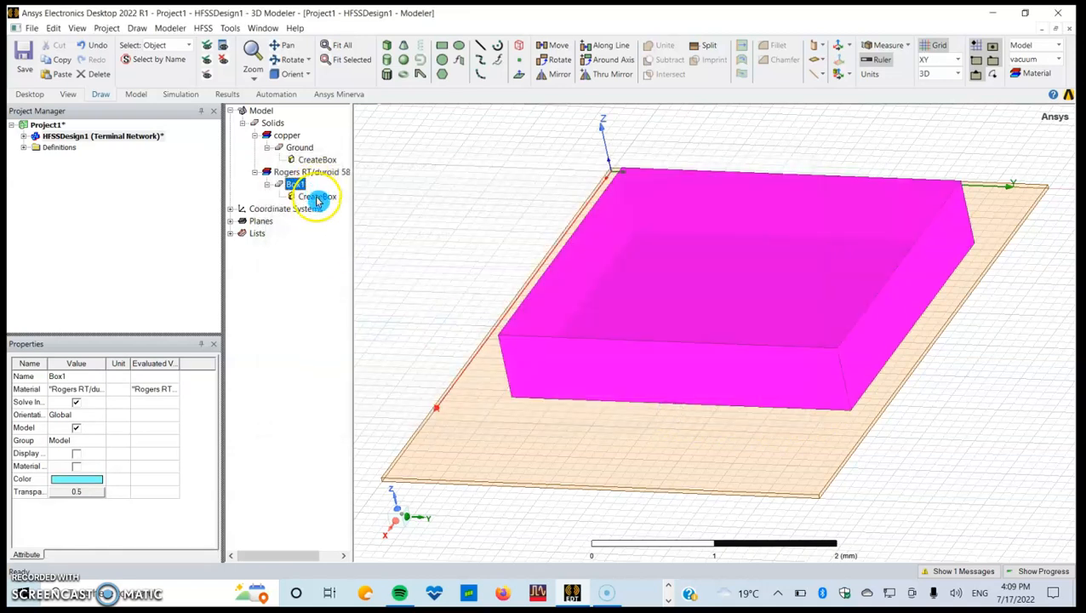
Step: Set Box1's position to 0,0,0 in its CreateBox properties
click(316, 198)
double_click(317, 198)
click(382, 246)
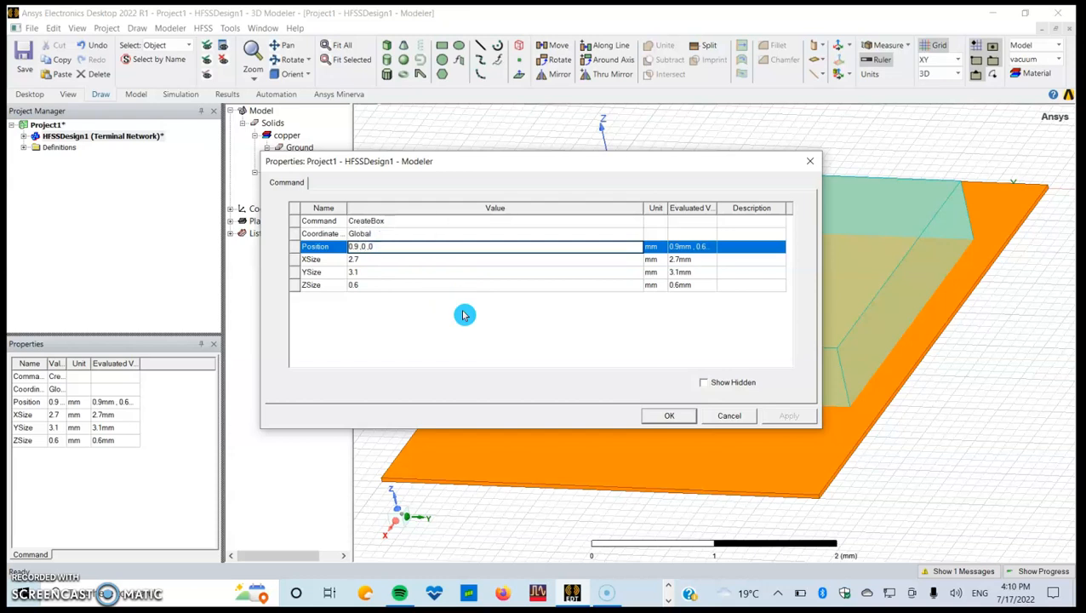
Step: Set Box1's XSize to the variable Lg and its YSize to Wg
click(412, 261)
text(W)
key(BackSpace)
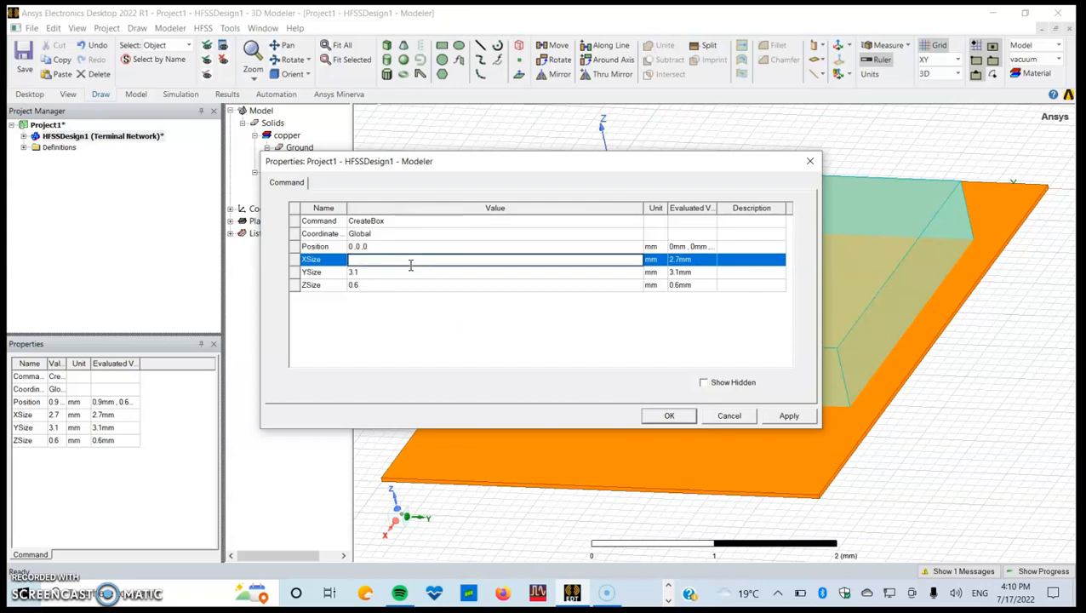
text(Lg)
click(382, 345)
click(375, 273)
text(Wg)
click(379, 339)
Step: Set Box1's ZSize to the variable Hp and apply it
click(380, 284)
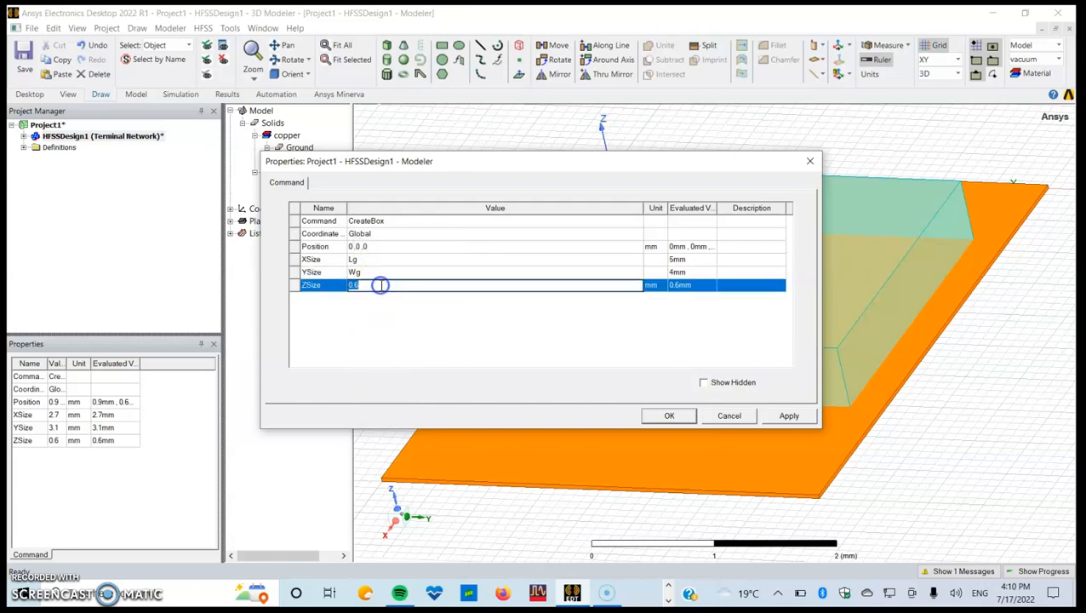
text(Hp)
click(789, 415)
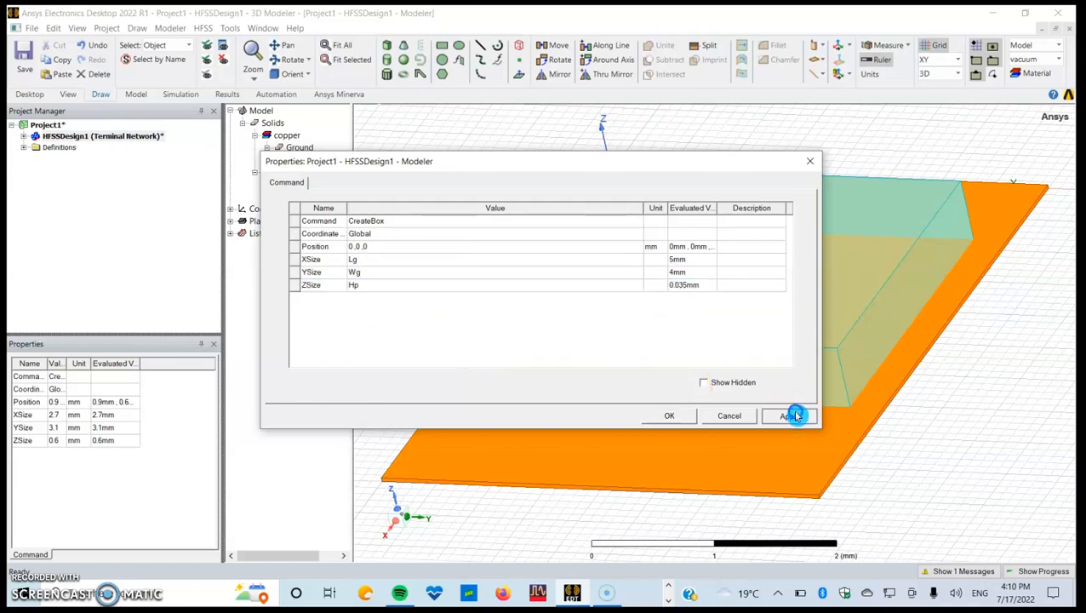
click(671, 418)
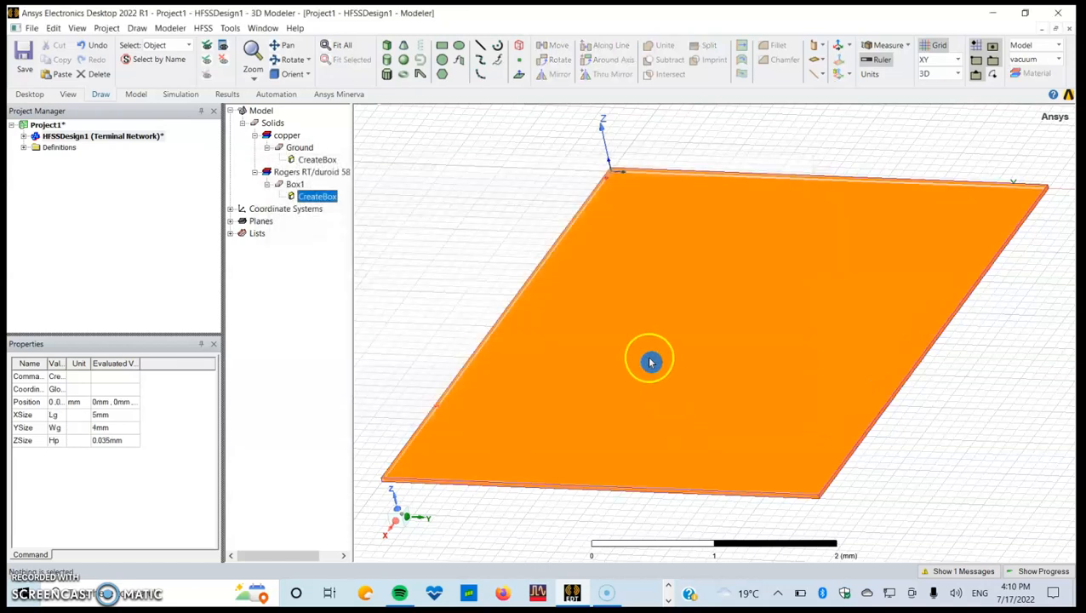
Step: Set Box1's ZSize to a new variable Hs with a value of 1.575 mm
click(483, 245)
click(294, 184)
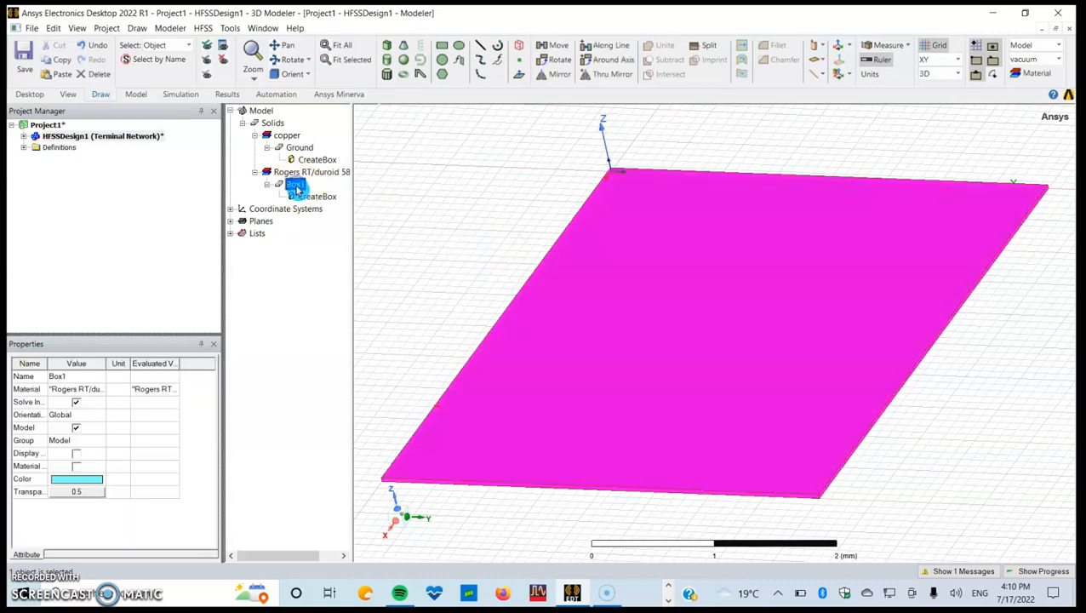
click(434, 274)
double_click(324, 197)
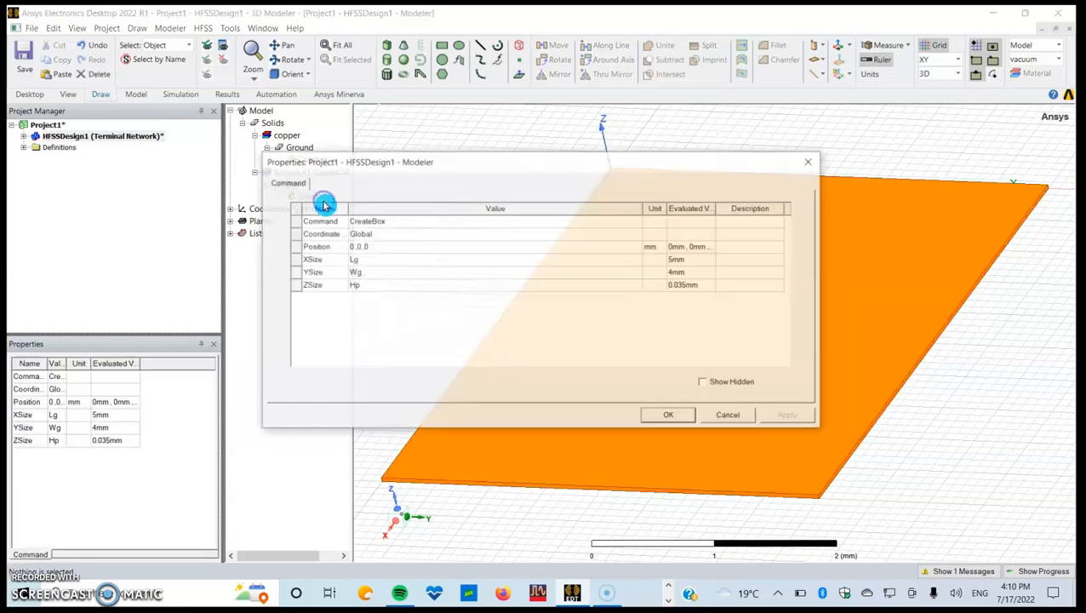
click(377, 285)
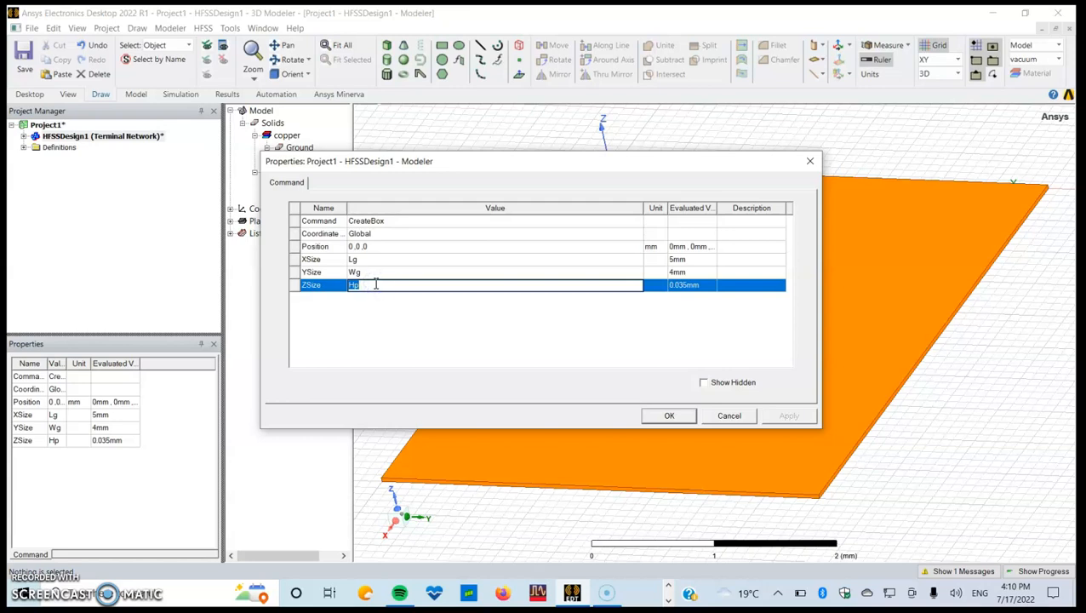
text(H)
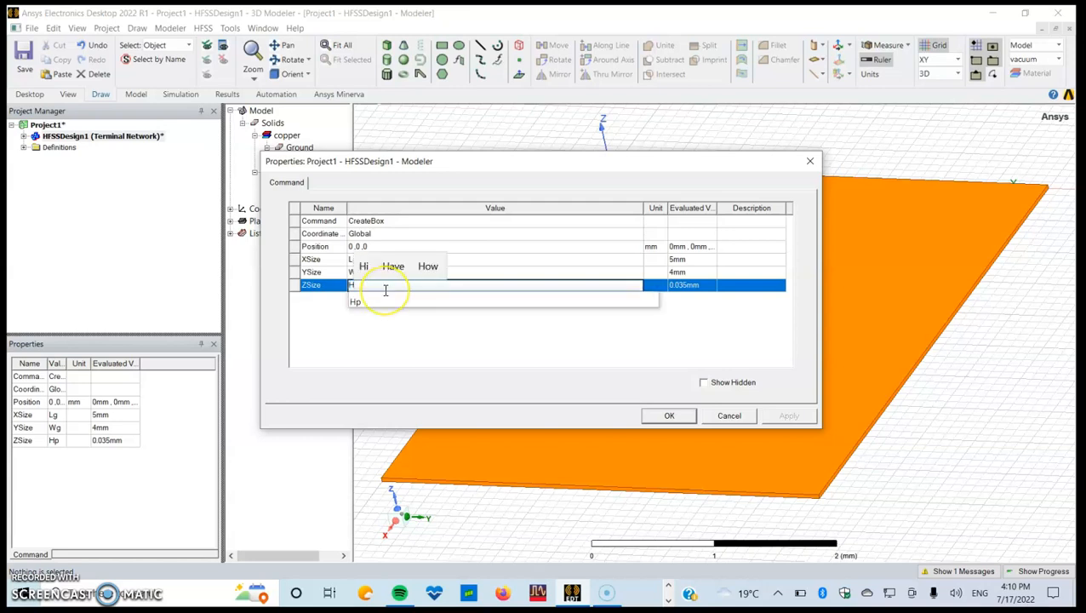
text(a)
key(Return)
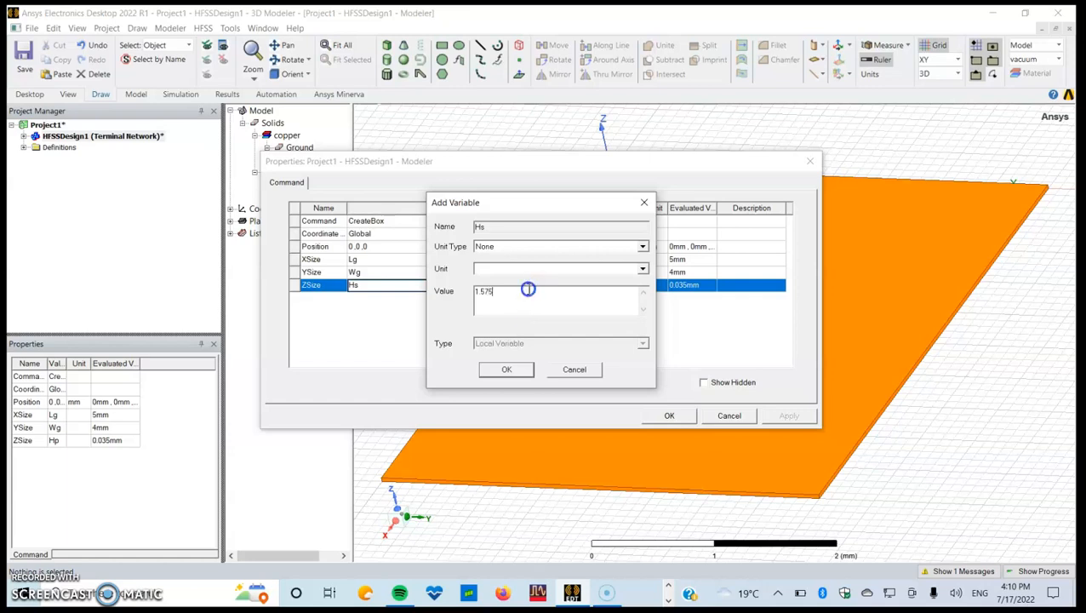
click(508, 372)
click(790, 415)
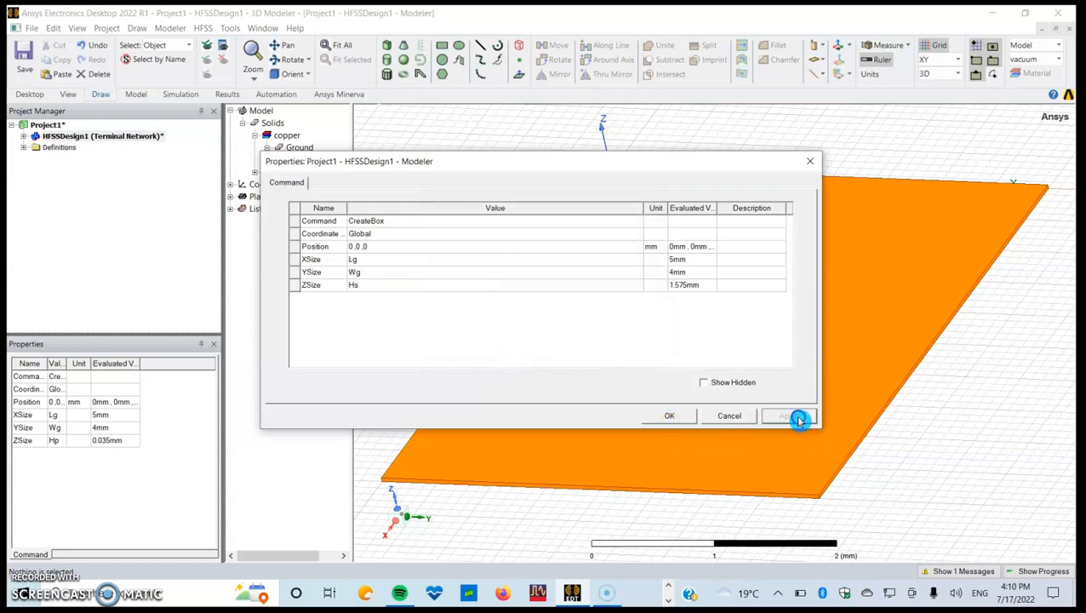
click(679, 415)
Step: Set Box1's position to 0,0,Hp so that it sits on top of the ground plane
click(346, 44)
alt+drag(473, 205, 540, 354)
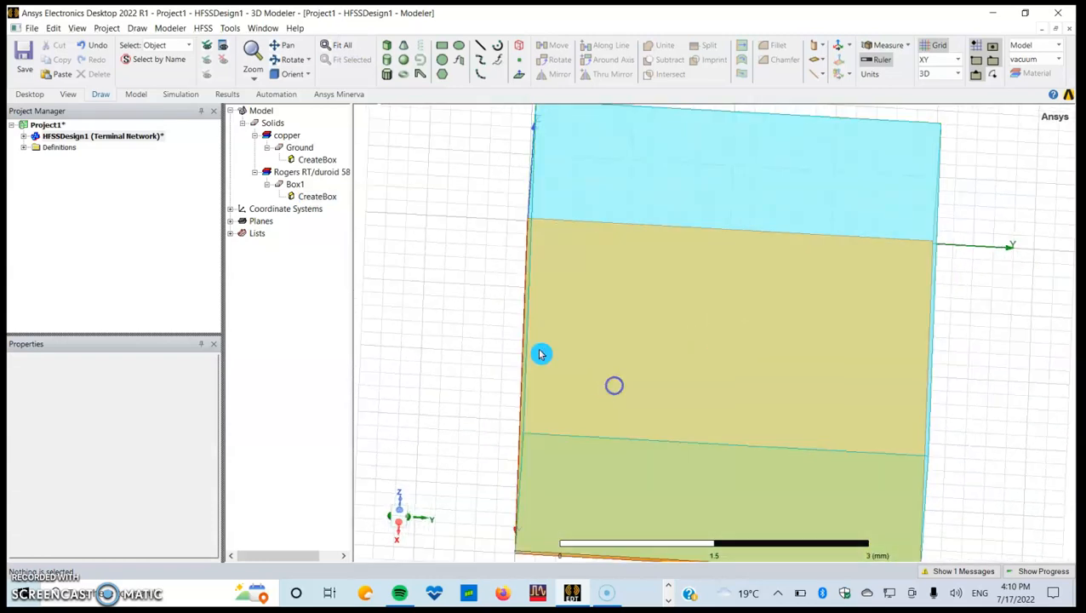
double_click(317, 197)
click(389, 246)
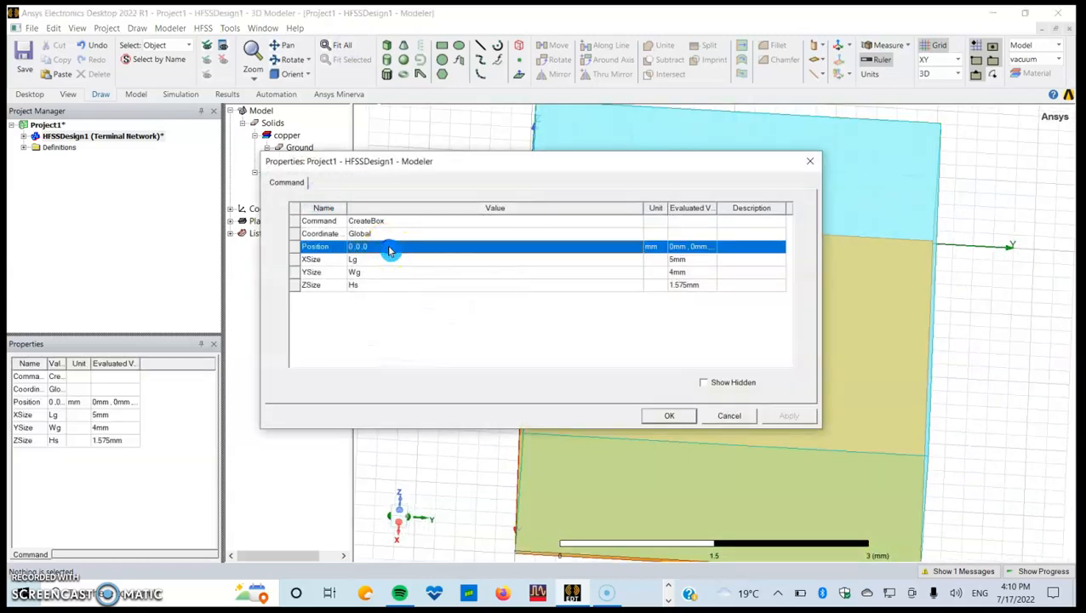
text(Hp)
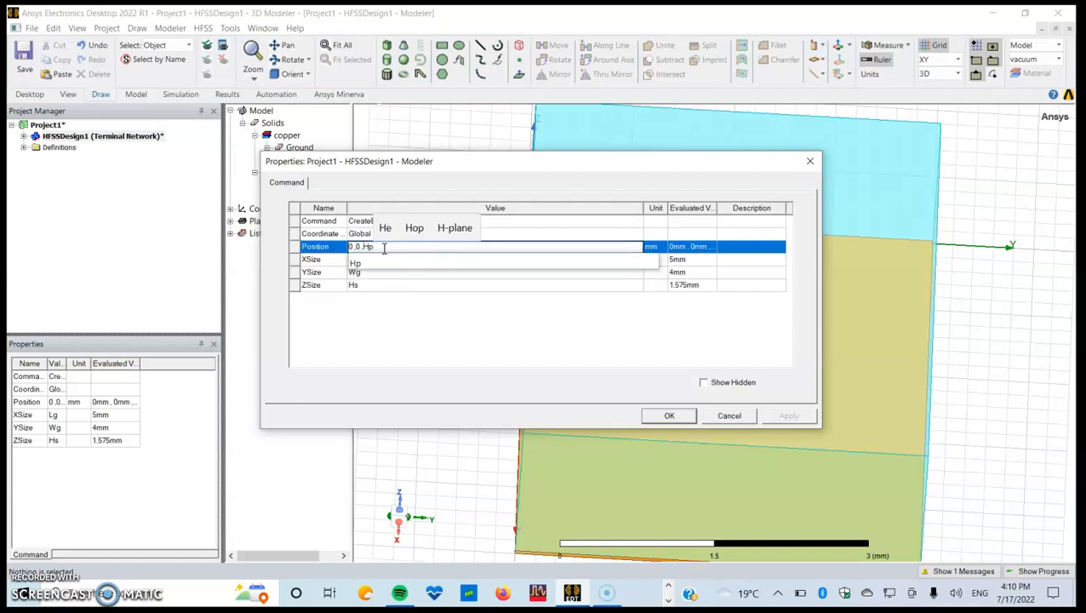
click(393, 307)
click(787, 416)
click(671, 419)
Step: Confirm the box position 0,0,Hp and rename the Rogers RT/duroid 5880 box to Substrate
click(482, 383)
middle_drag(654, 431, 677, 436)
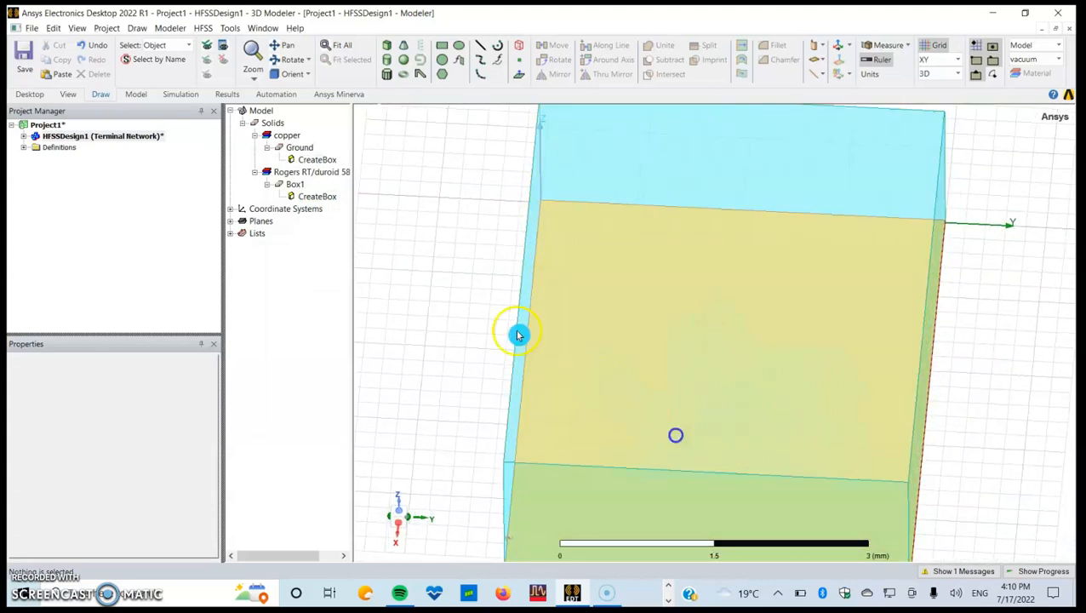
click(305, 183)
double_click(305, 183)
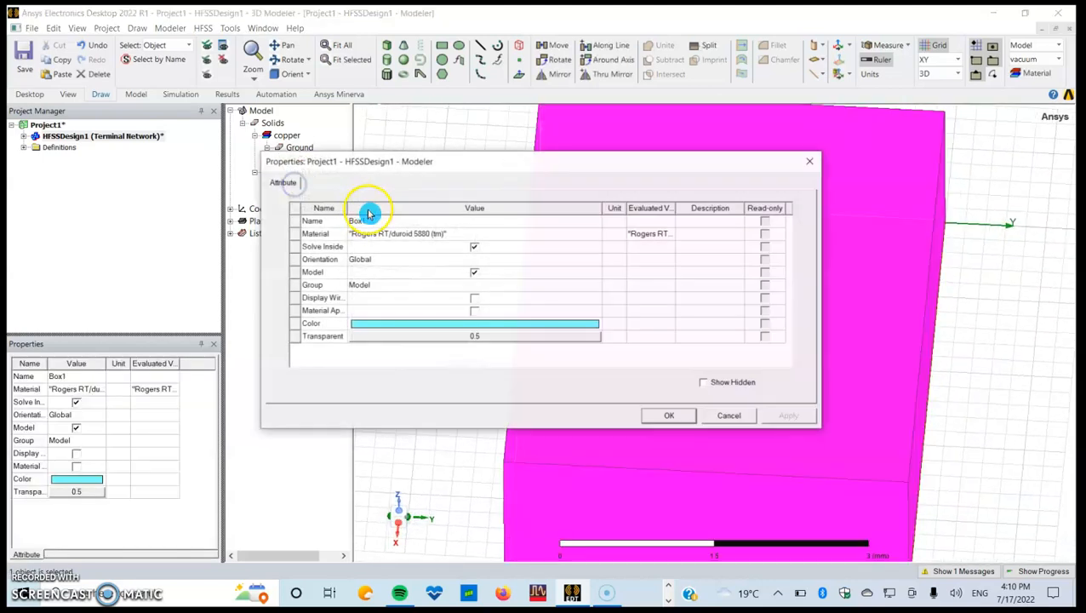
click(405, 223)
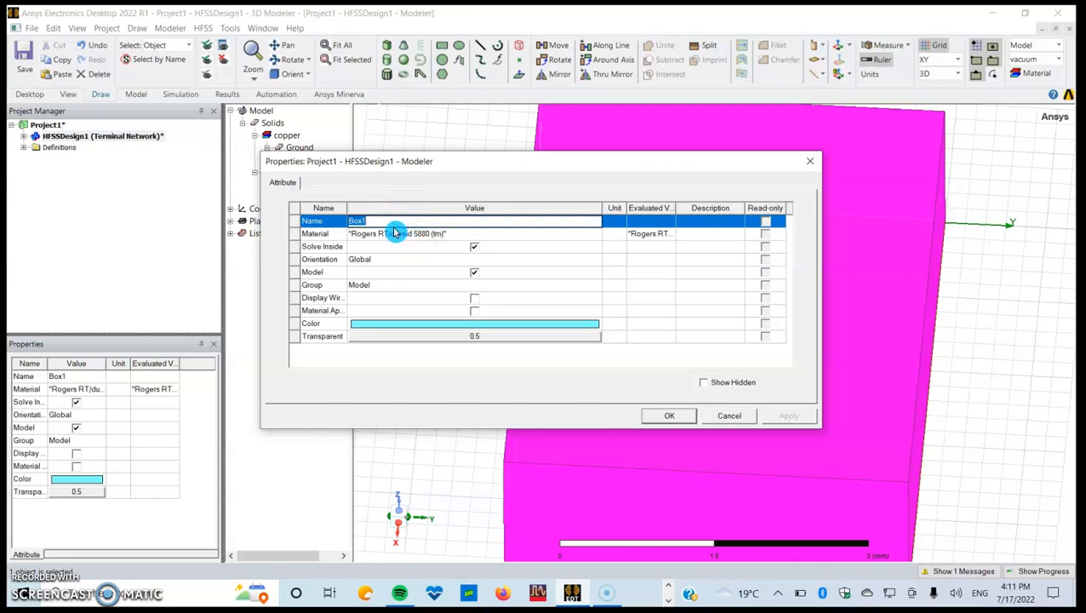
text(Subs)
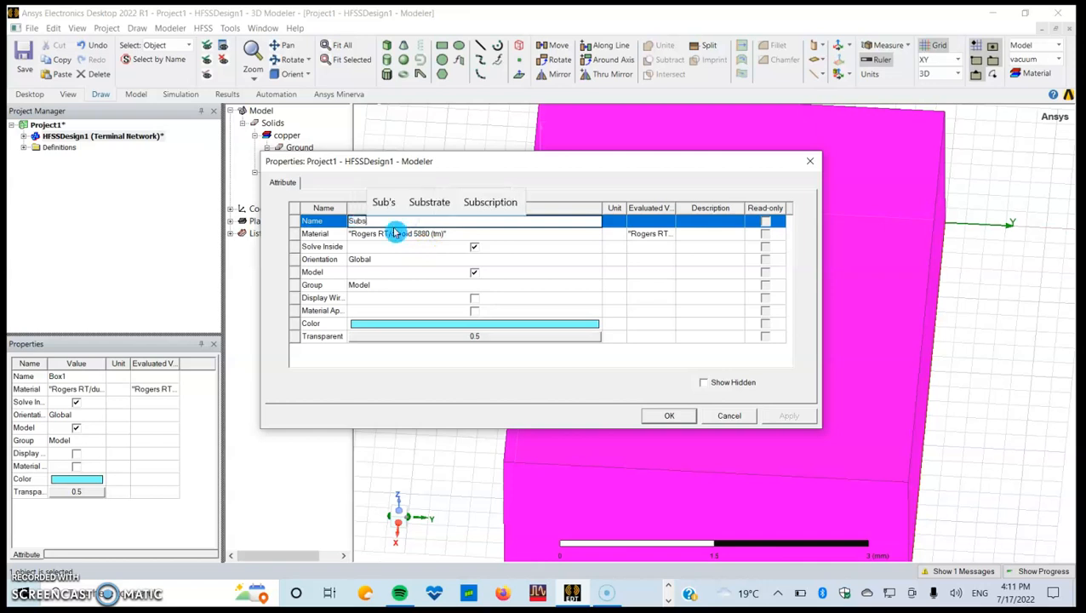
text(trate)
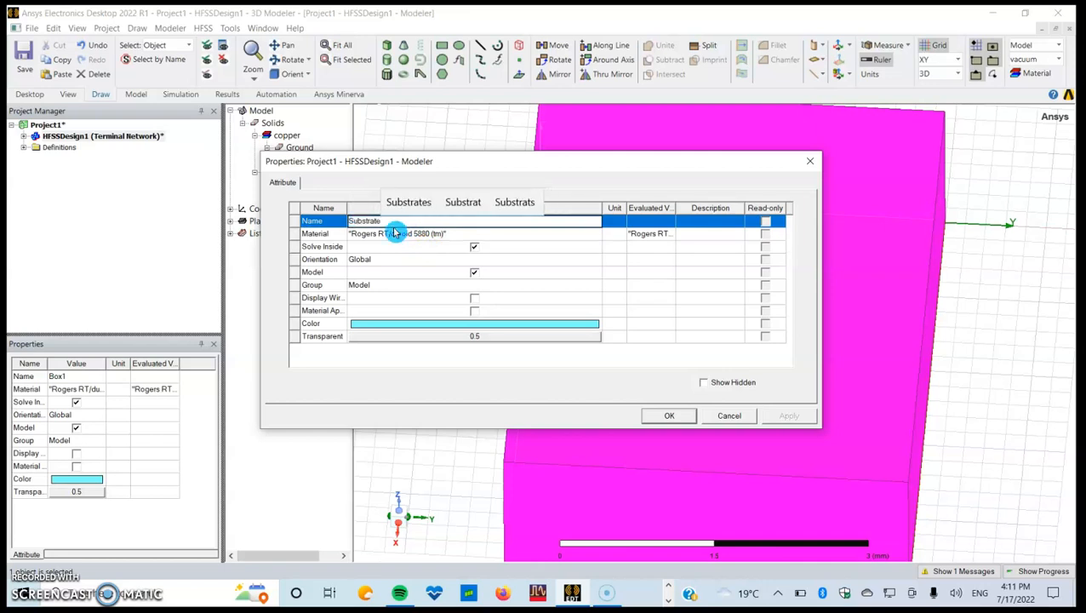
click(669, 416)
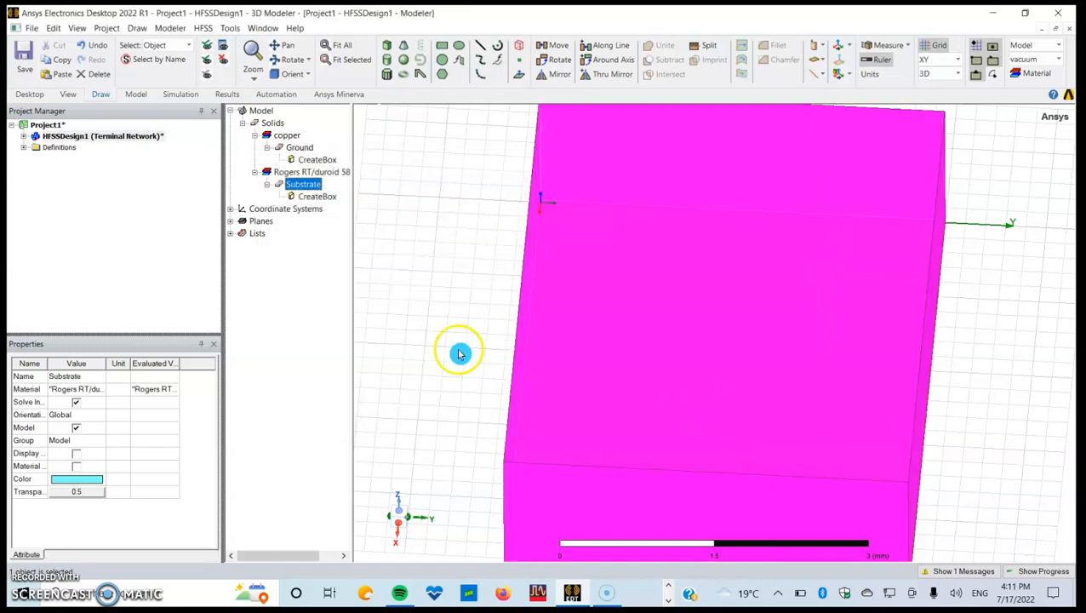
Step: Draw another box over the model starting on its Y-axis edge, about 1.8 mm in X, 1.4 mm in Y and -3.6 mm in Z
click(436, 341)
middle_drag(558, 377, 580, 393)
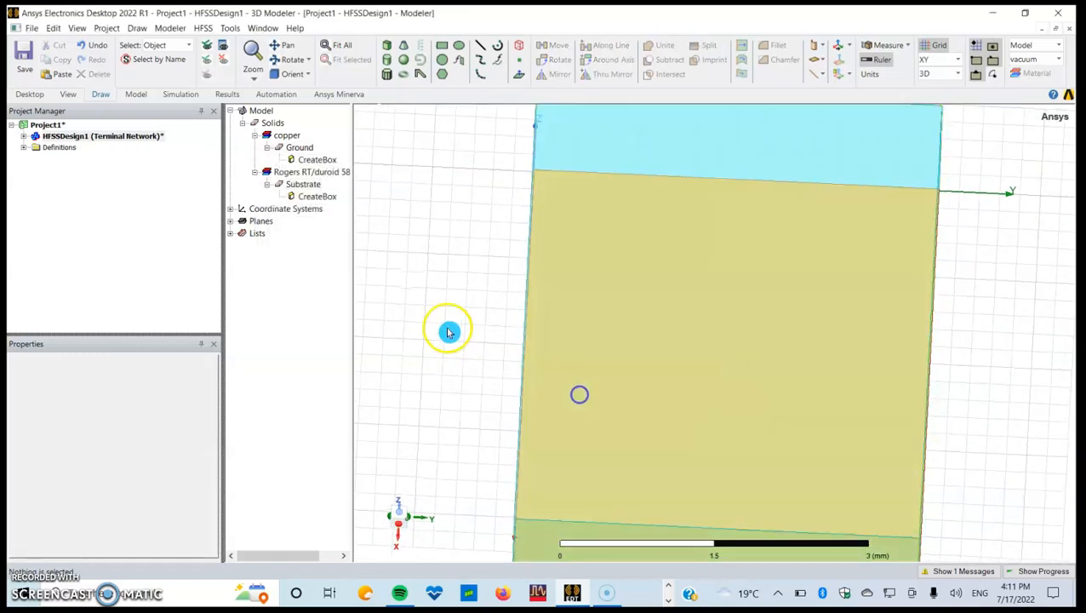
click(387, 45)
click(624, 176)
click(757, 335)
click(756, 314)
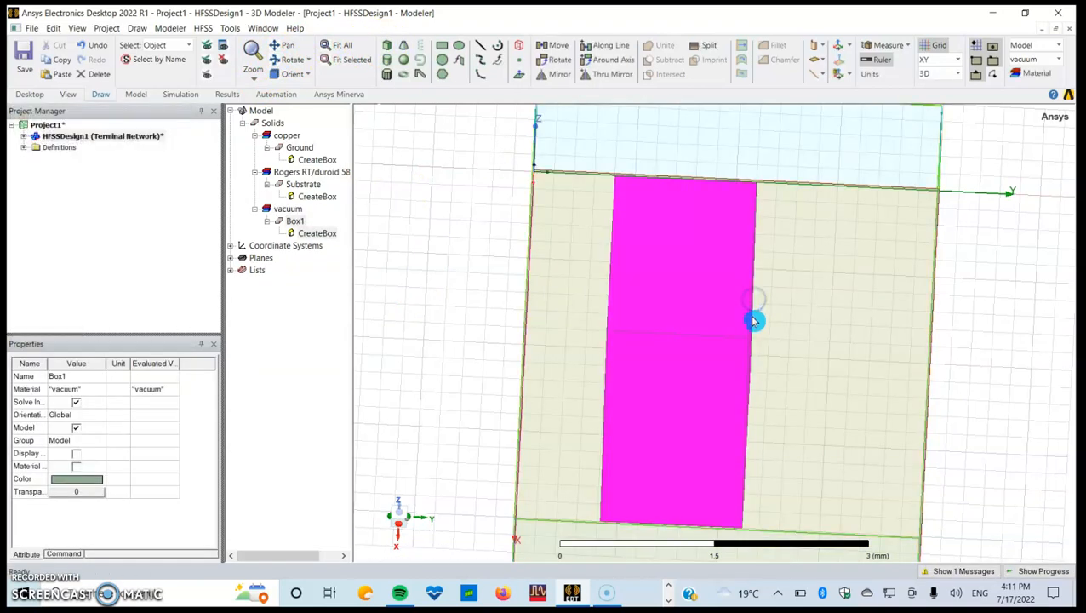
click(373, 299)
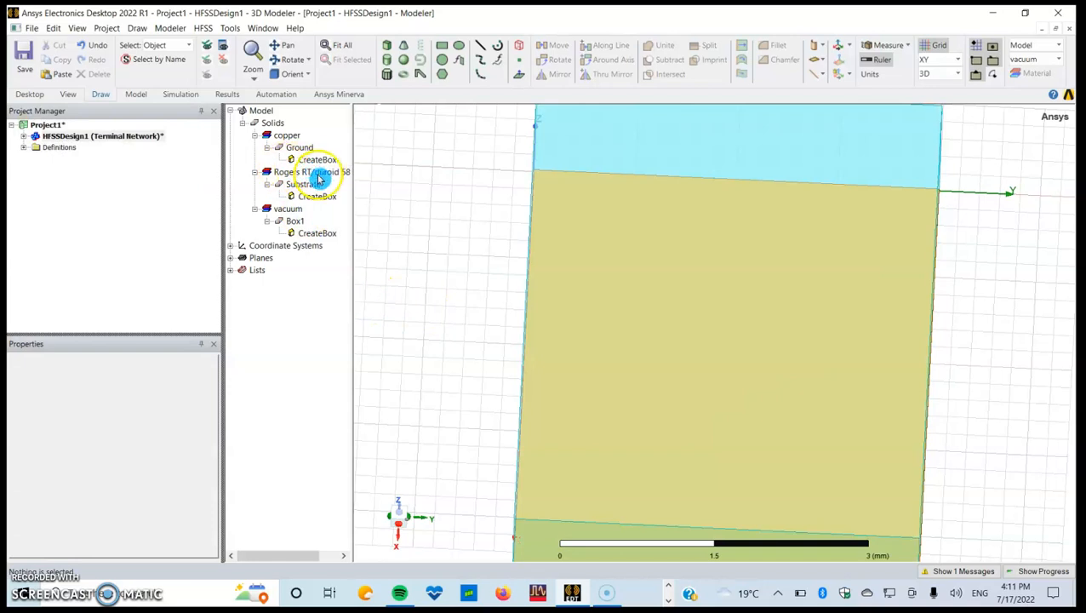
Step: Rename the new vacuum box to Patch and set its material to copper
double_click(297, 225)
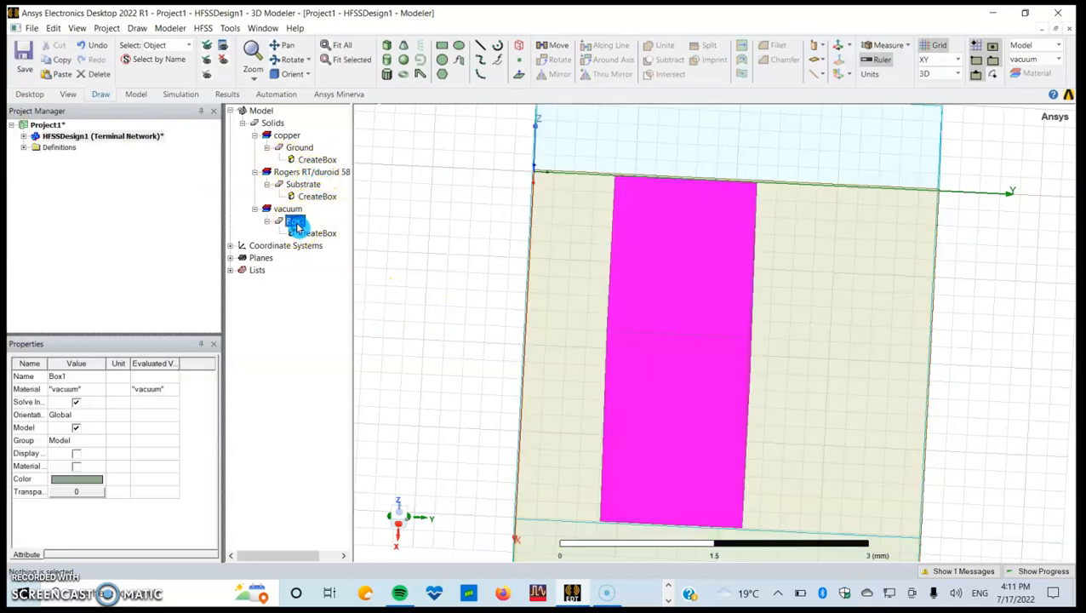
click(385, 220)
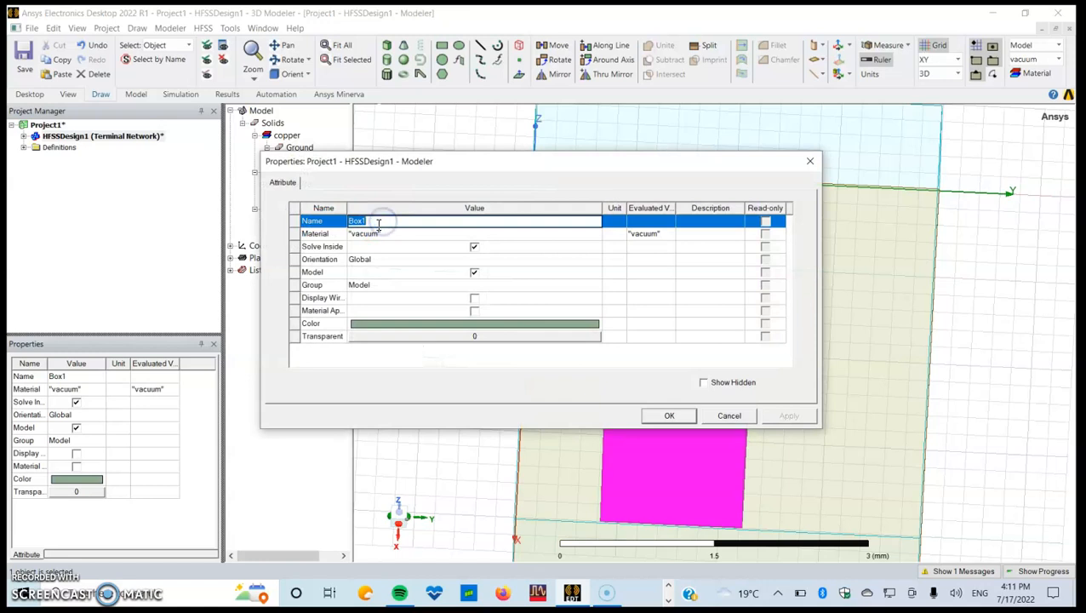
text(Patc)
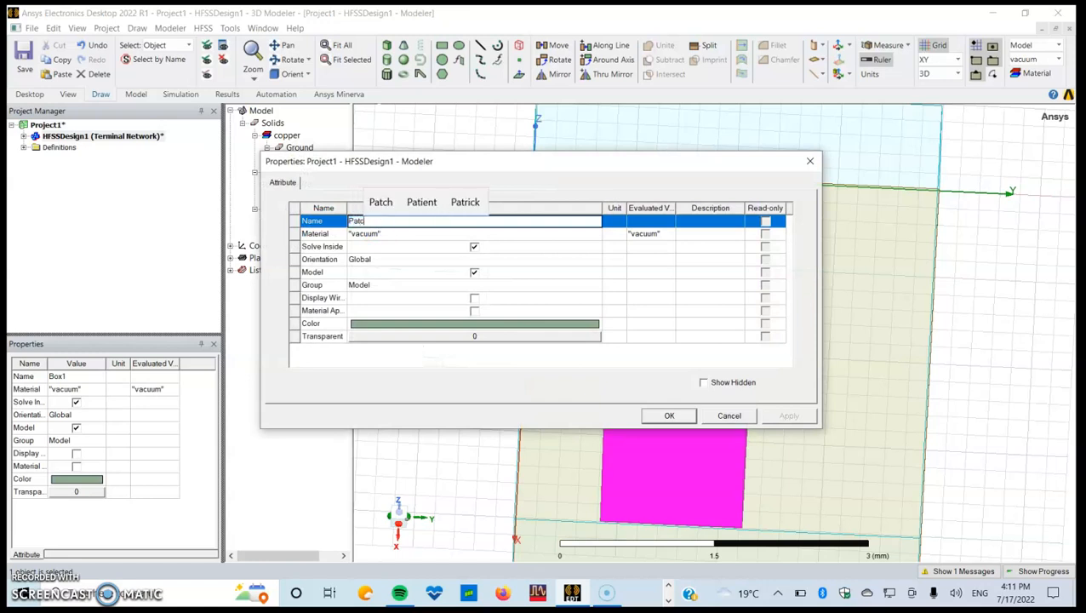
text(h)
click(388, 233)
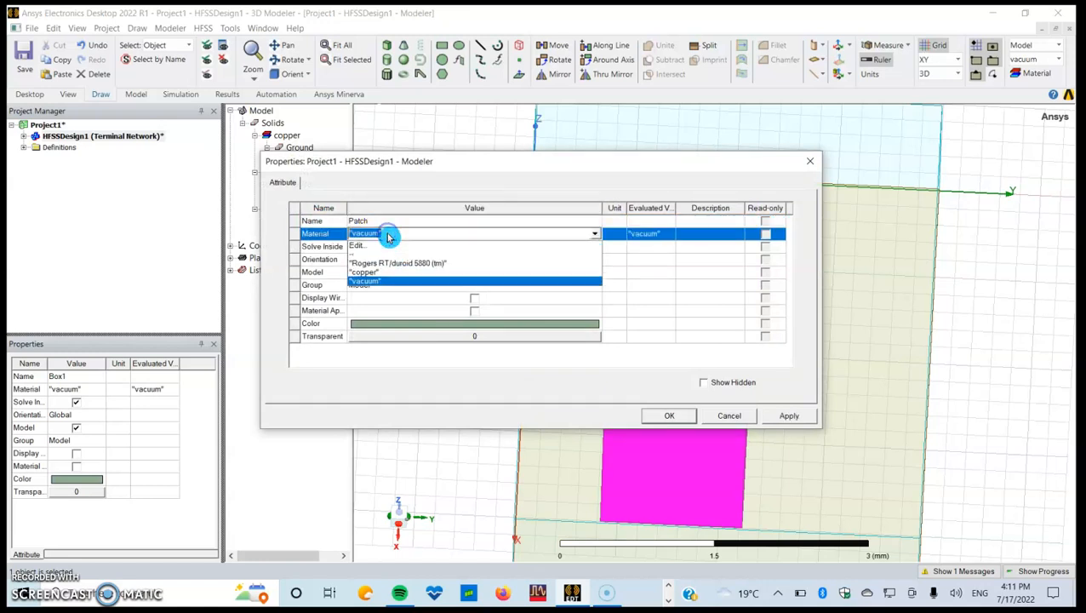
click(366, 272)
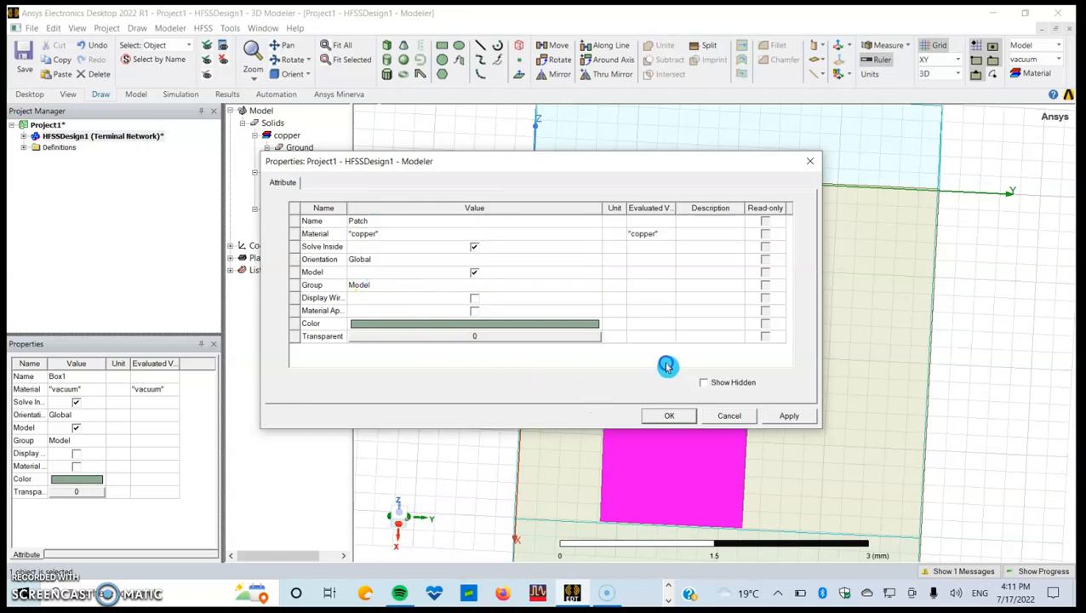
Step: Change the Patch color to orange and apply the attributes
click(514, 322)
click(408, 267)
click(405, 389)
click(787, 415)
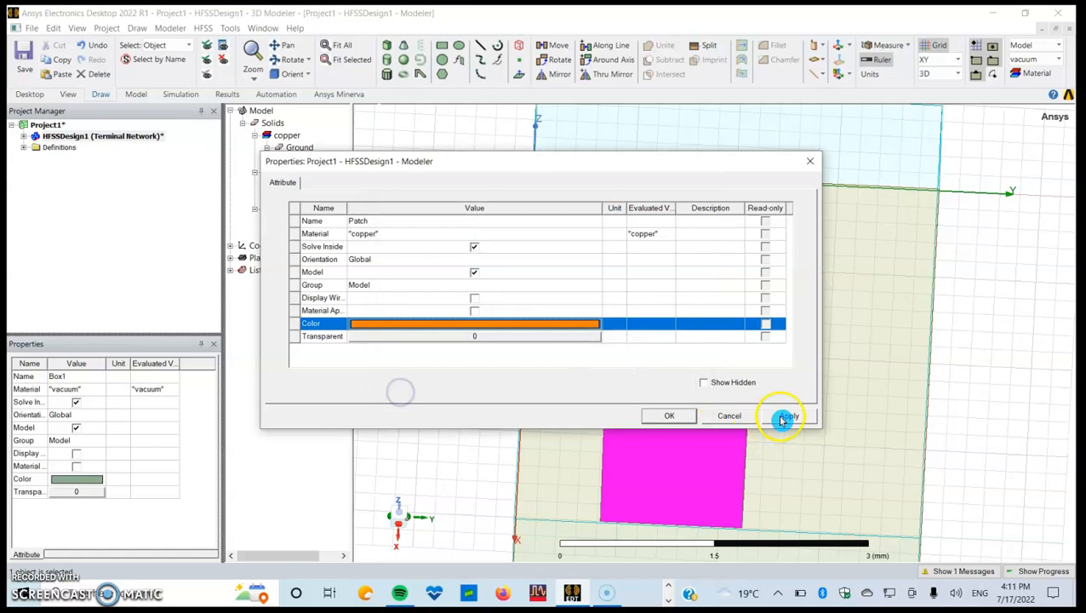
click(664, 416)
click(409, 281)
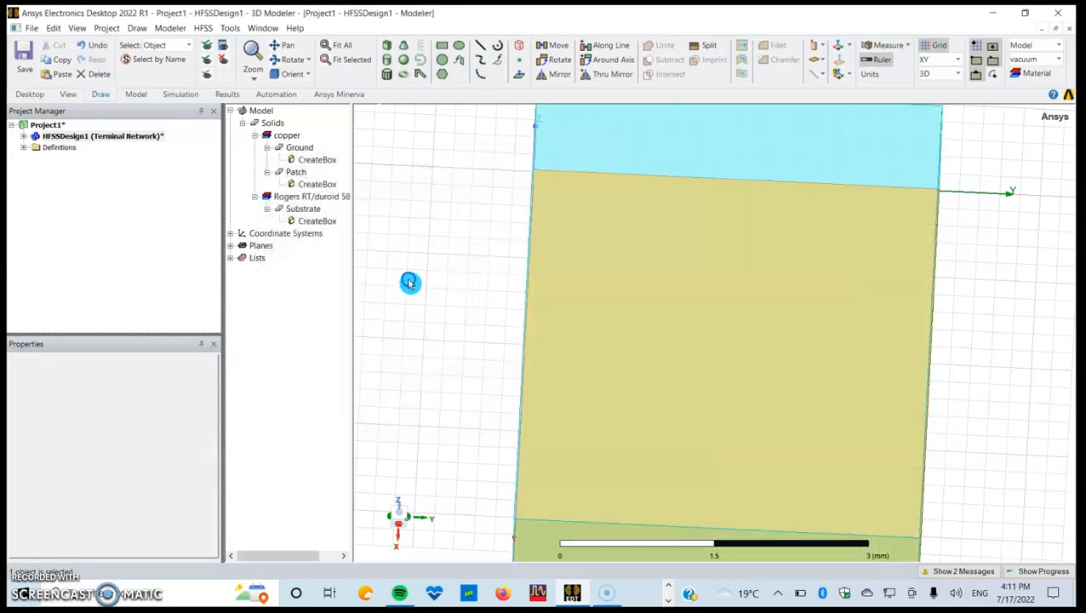
Step: Set the Z coordinate of the Patch box's position to Hp+Hs
double_click(318, 184)
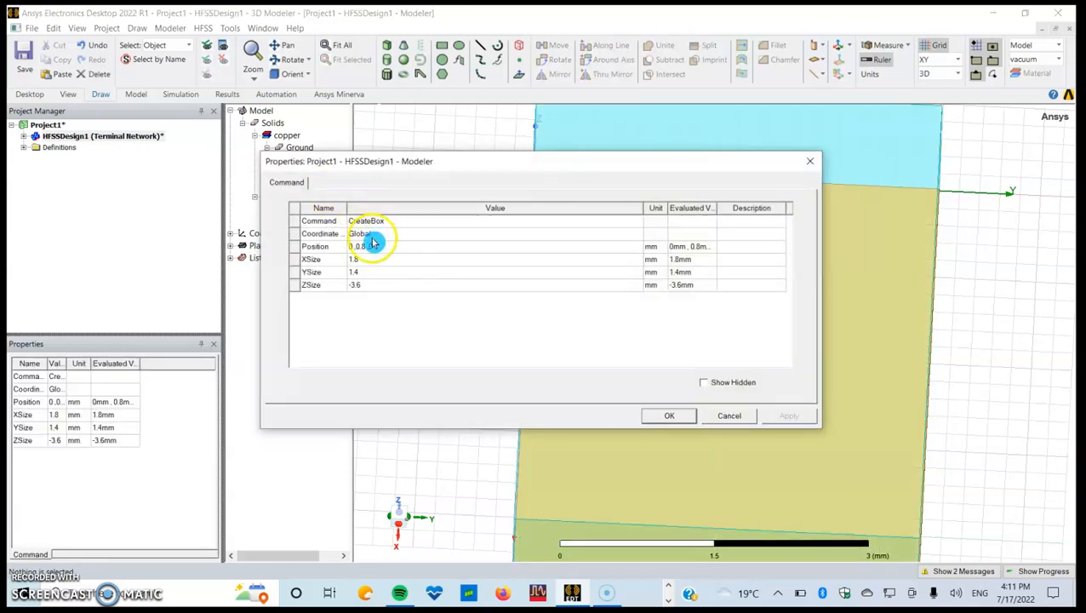
click(384, 247)
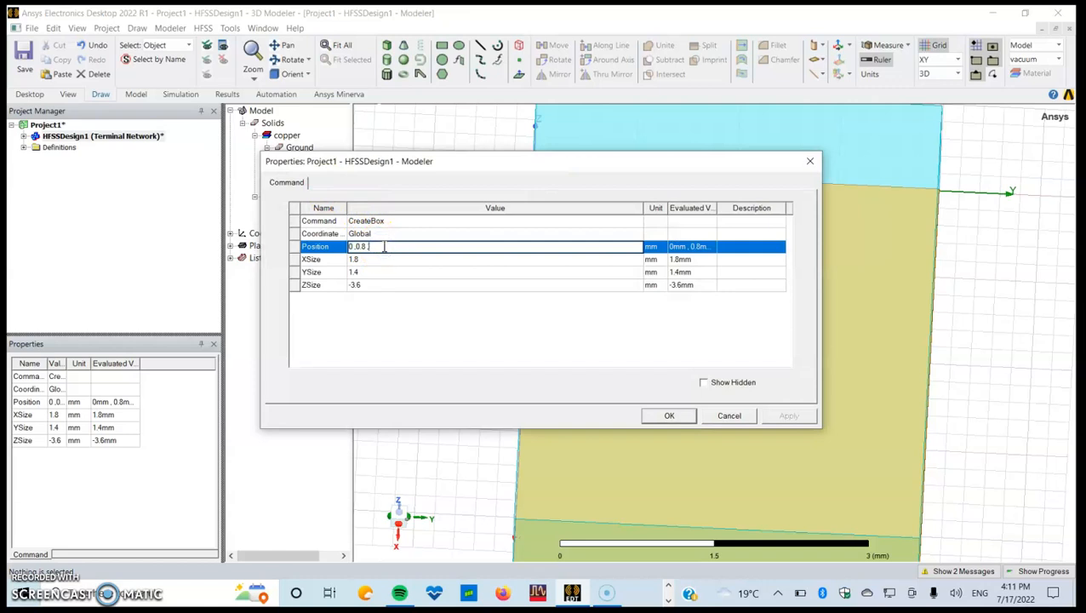
text(Hp+Hs)
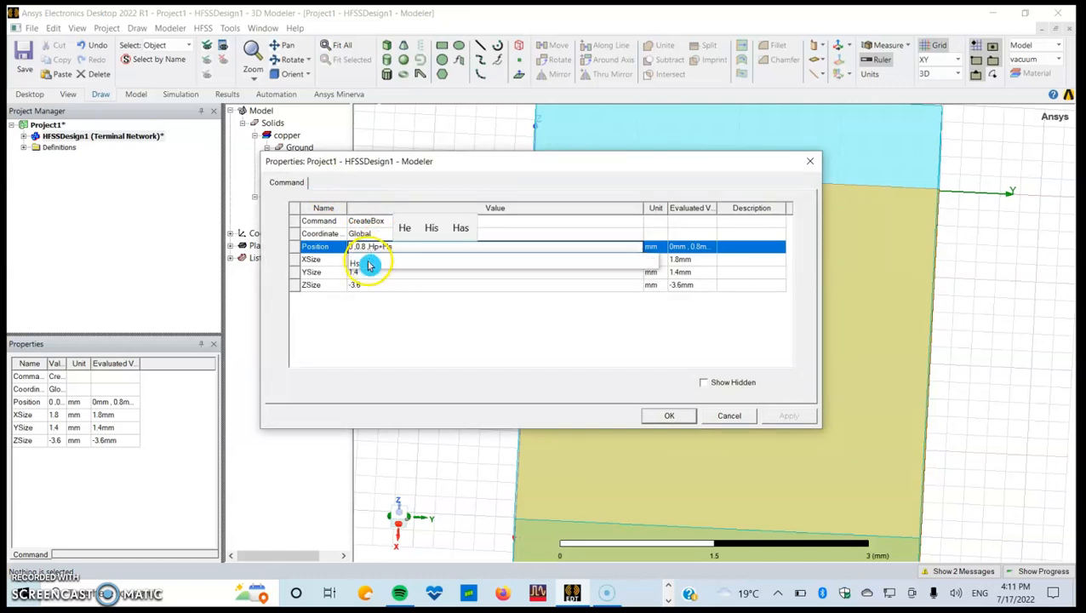
click(376, 293)
Step: Replace the X and Y coordinates of the Patch position with the variables B and A
click(365, 247)
click(366, 246)
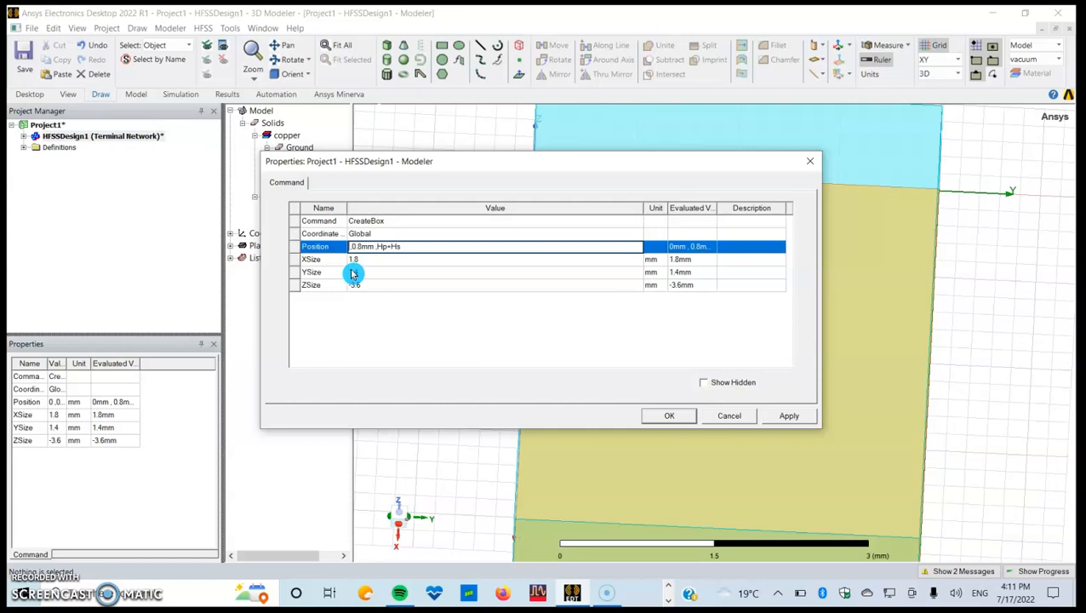
text(b)
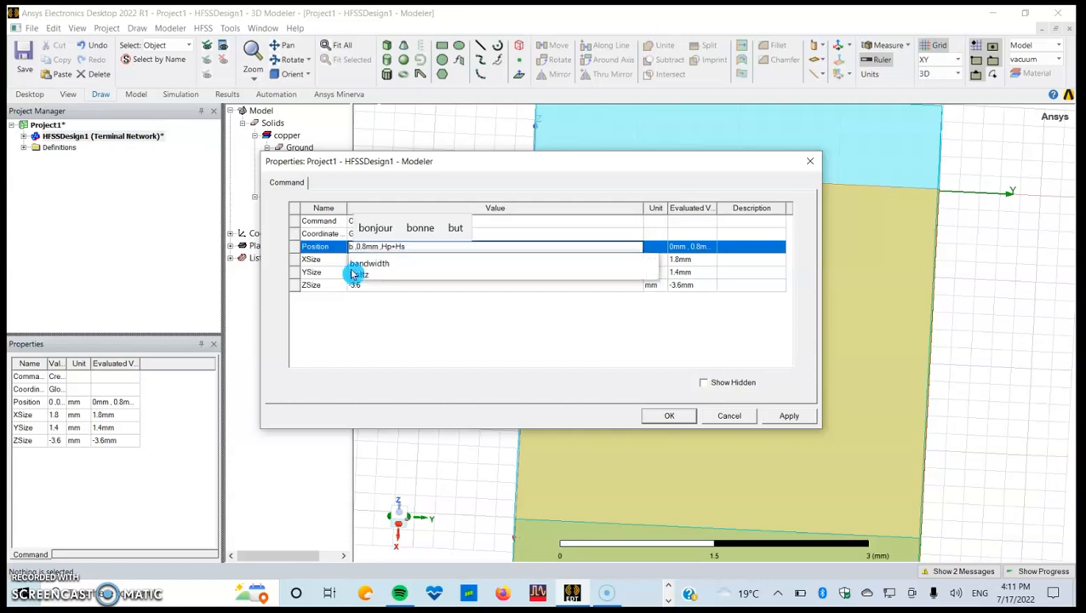
key(BackSpace)
text(B)
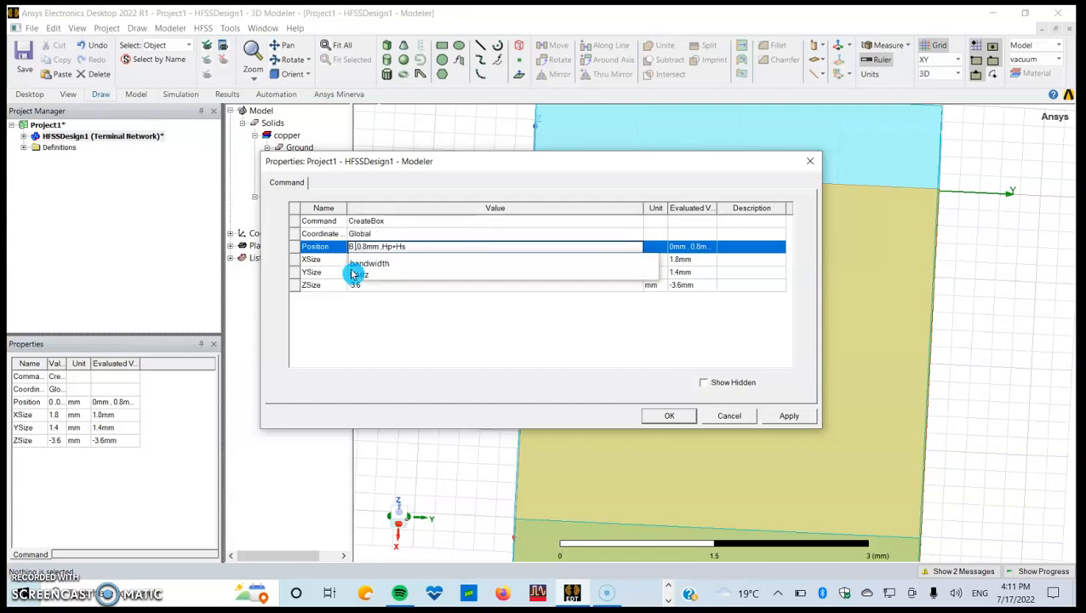
key(BackSpace)
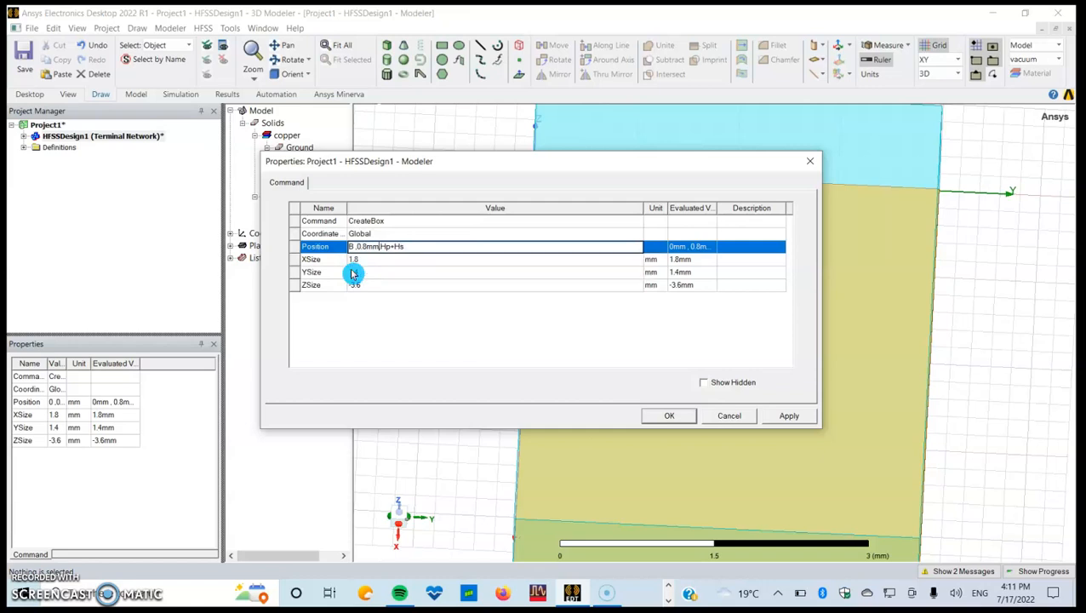
text(A)
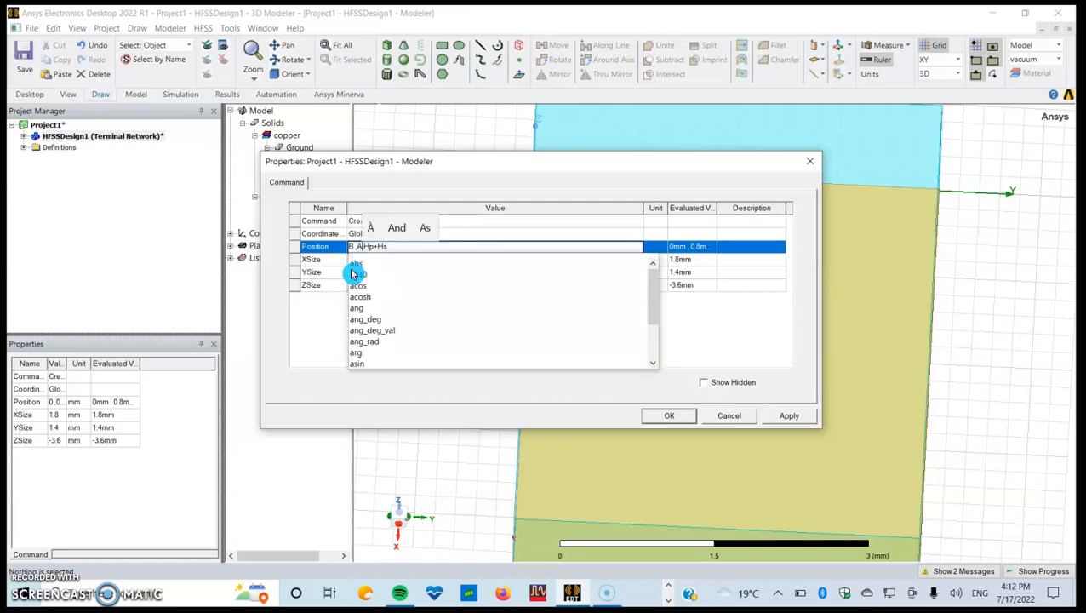
Step: Define the new variables B as 0.3 mm and A as 0.5 mm, and apply the Patch position
click(313, 308)
click(386, 326)
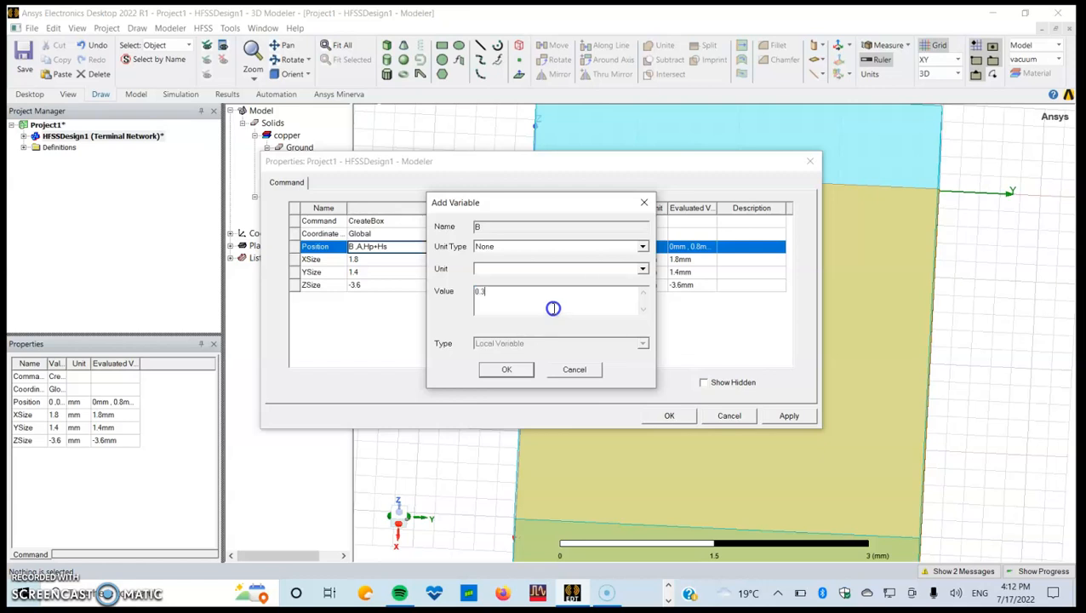
click(507, 372)
click(505, 368)
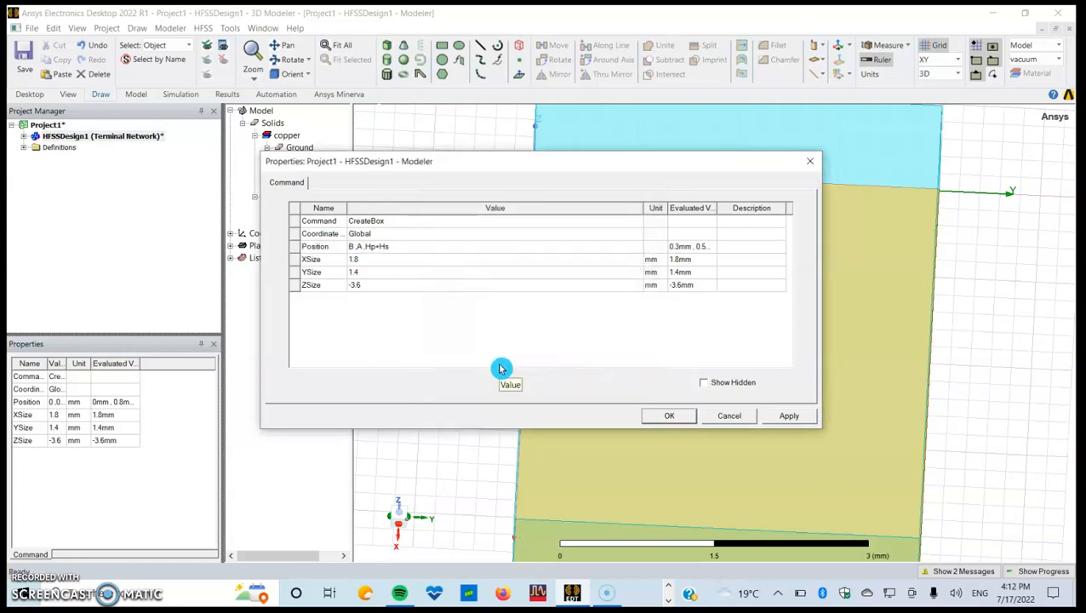
click(789, 416)
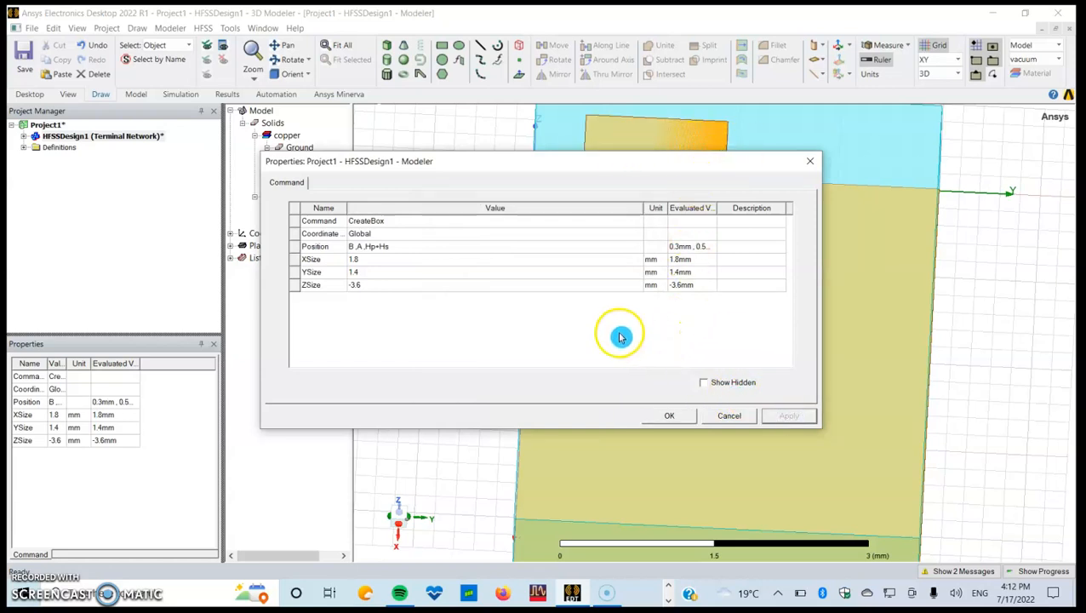
Step: Set the Patch's XSize to a new variable Lp with a value of 3.5 mm
click(371, 263)
click(369, 261)
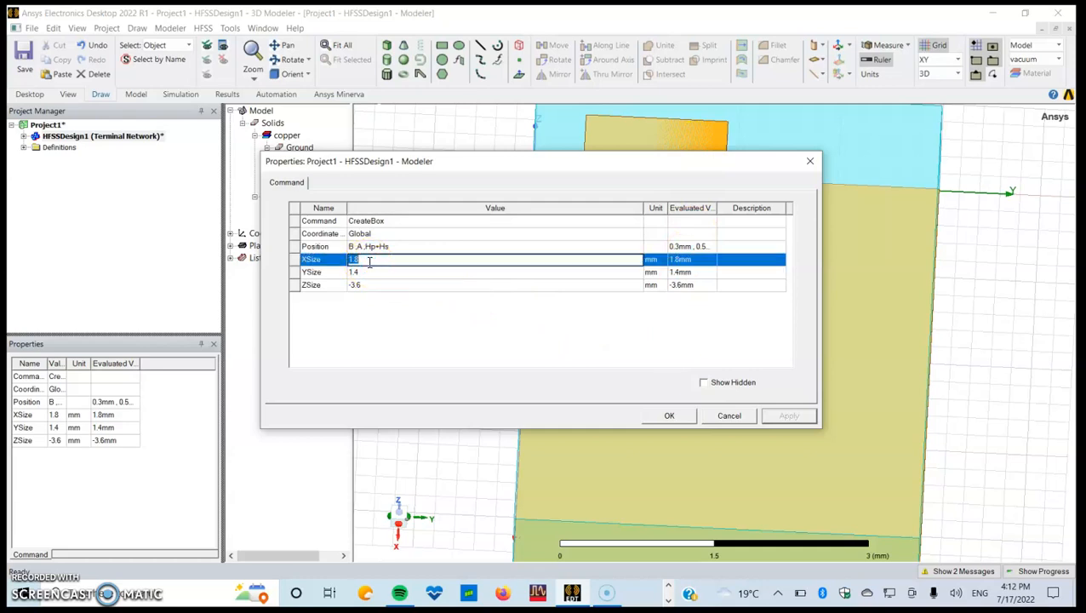
text(Lp)
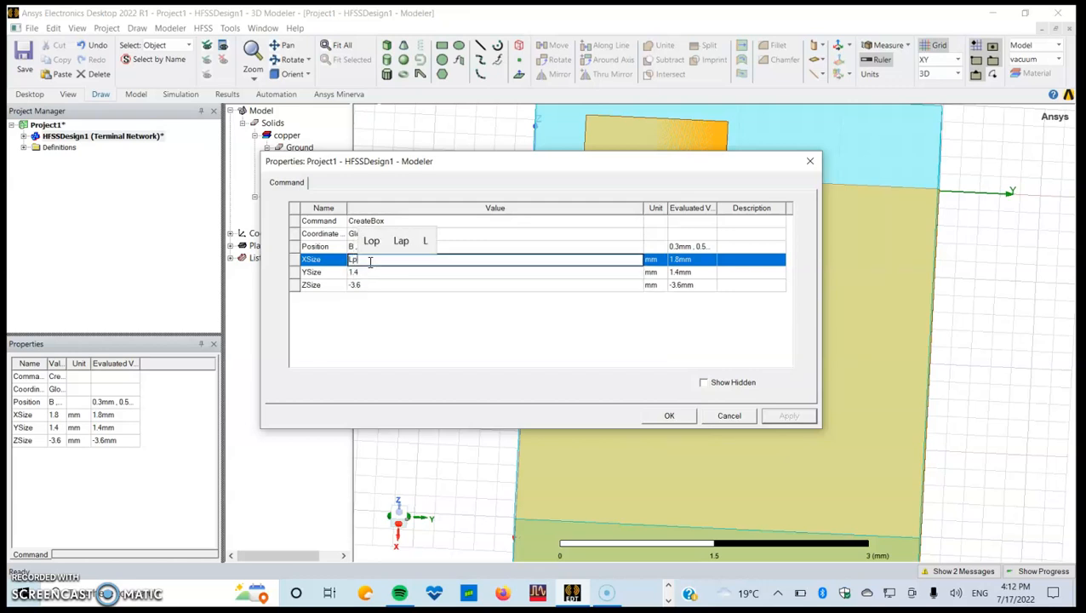
click(361, 275)
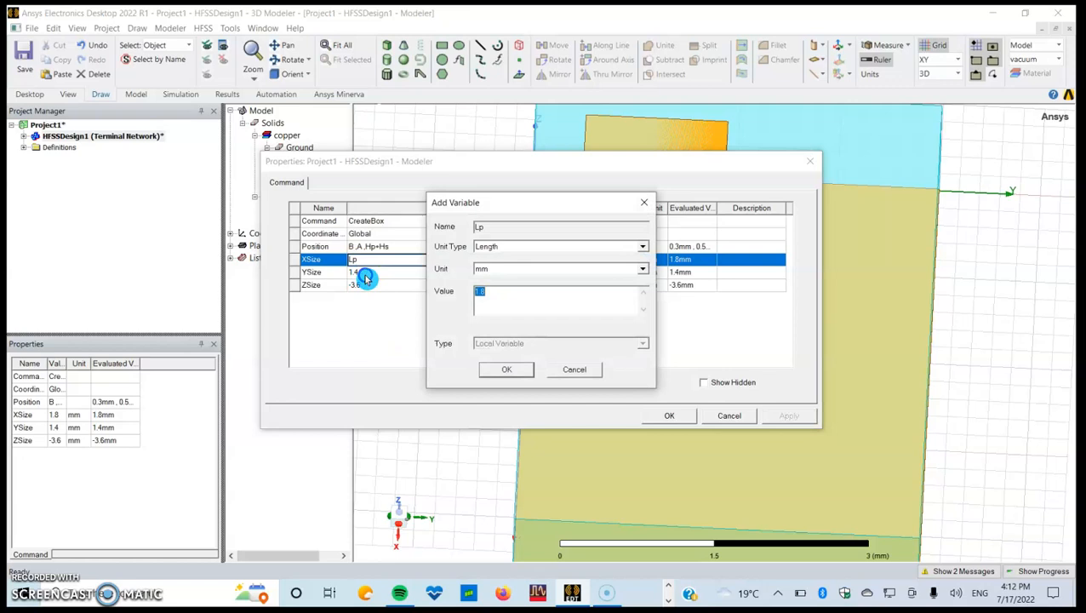
text(3.5mm)
click(497, 370)
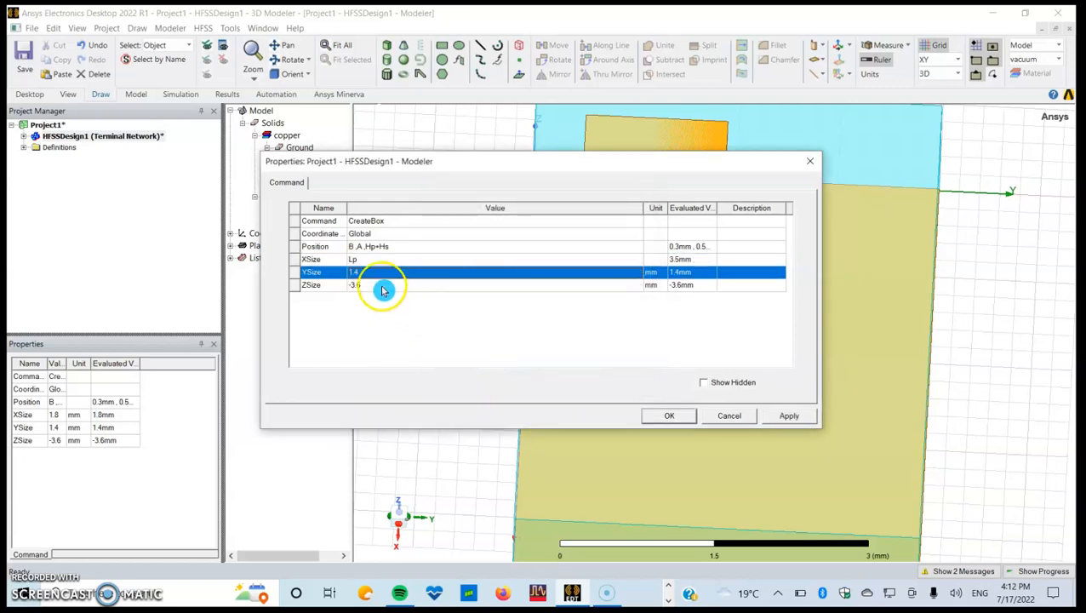
Step: Set the Patch's YSize to a new variable Wp with a value of 3 mm
click(372, 272)
text(Wp)
click(369, 303)
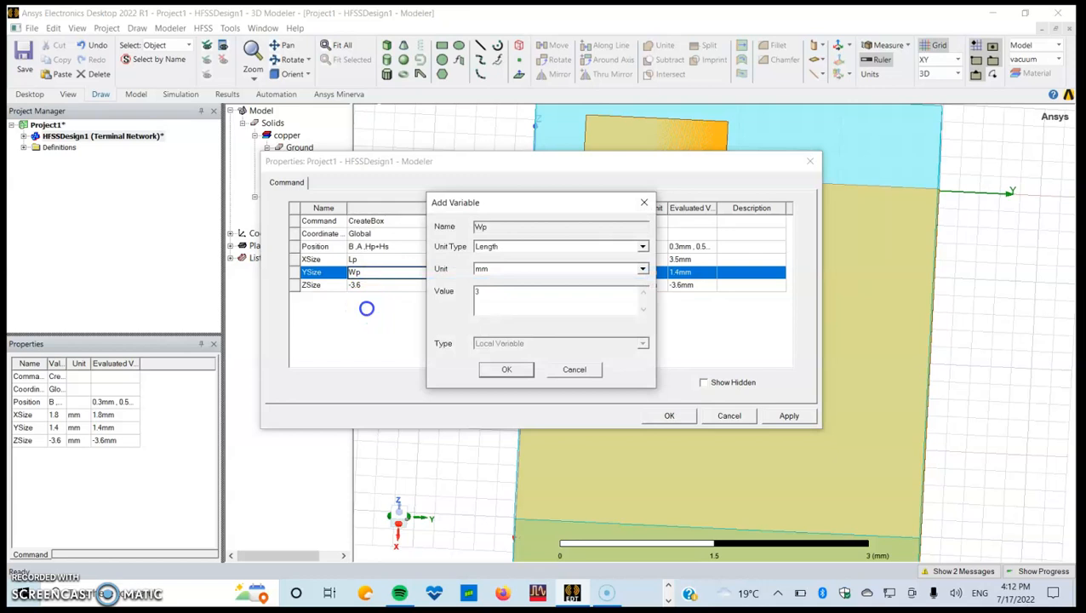
click(386, 339)
key(Return)
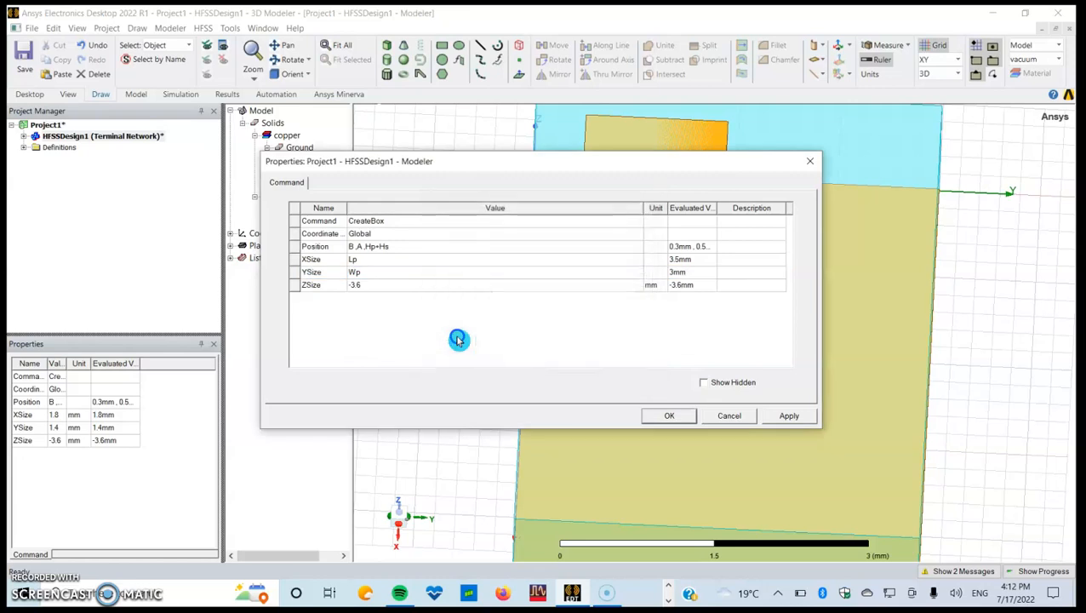
Step: Set the Patch's ZSize to the variable Hp and apply the dimensions
click(380, 285)
click(379, 285)
text(hP)
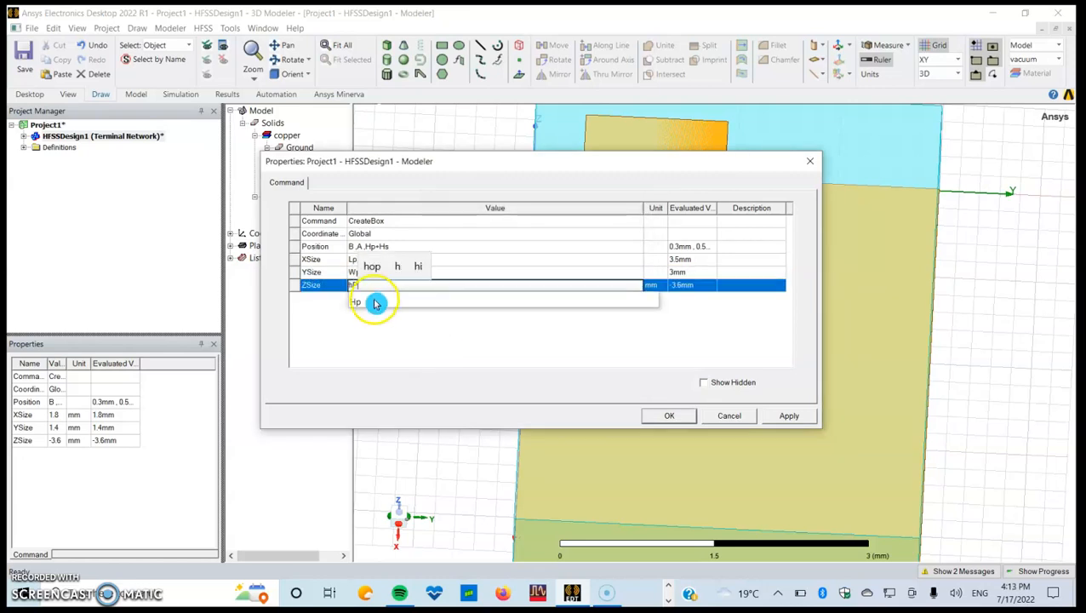
click(375, 304)
click(787, 418)
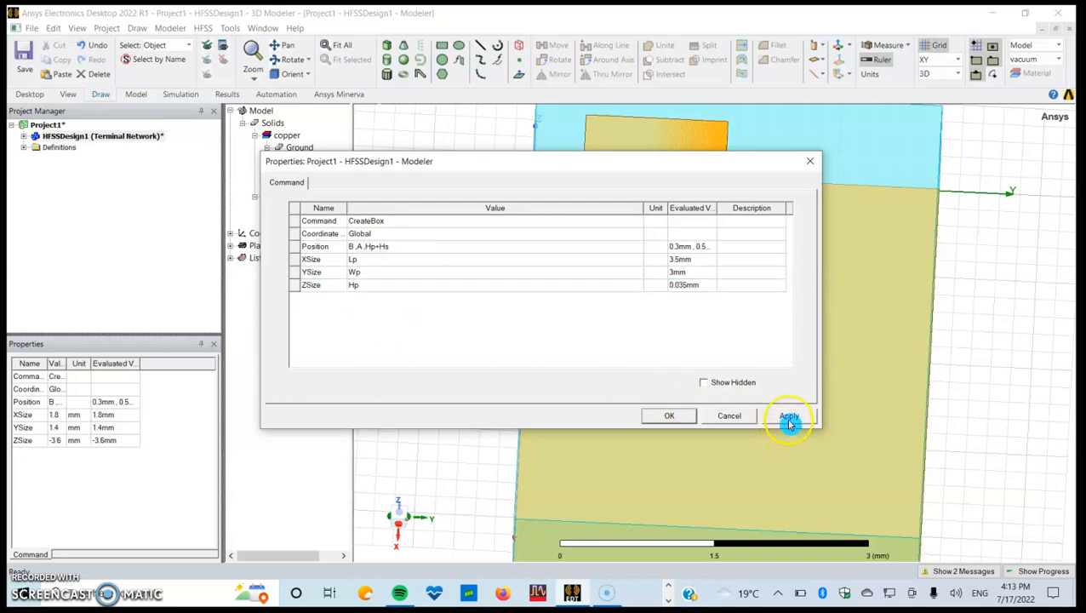
Step: Confirm the Patch's box dimensions and clear the selection
click(675, 417)
click(430, 351)
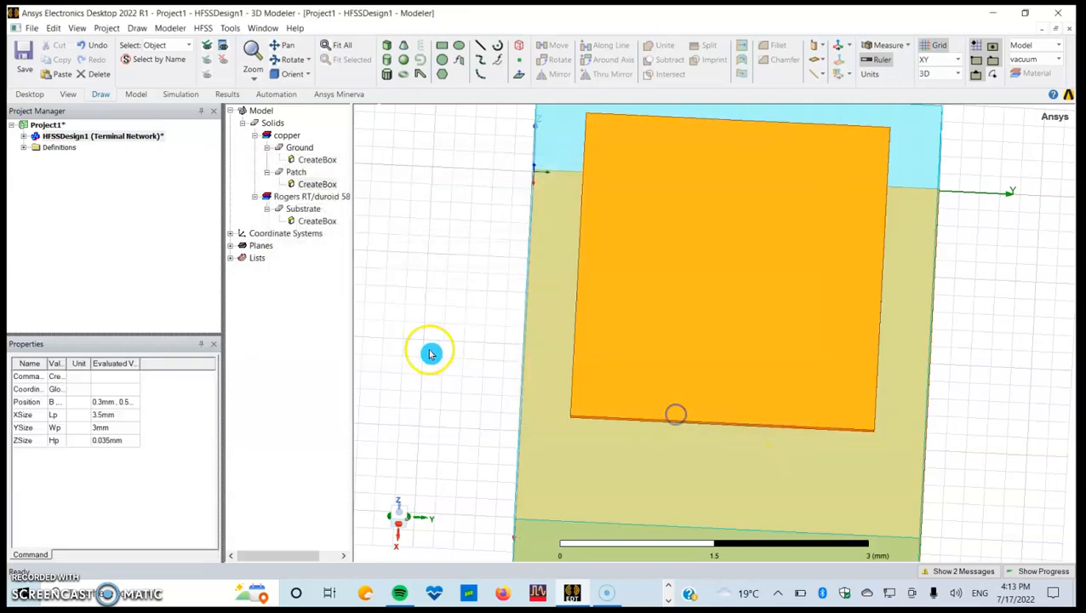
middle_drag(677, 406, 701, 392)
click(483, 359)
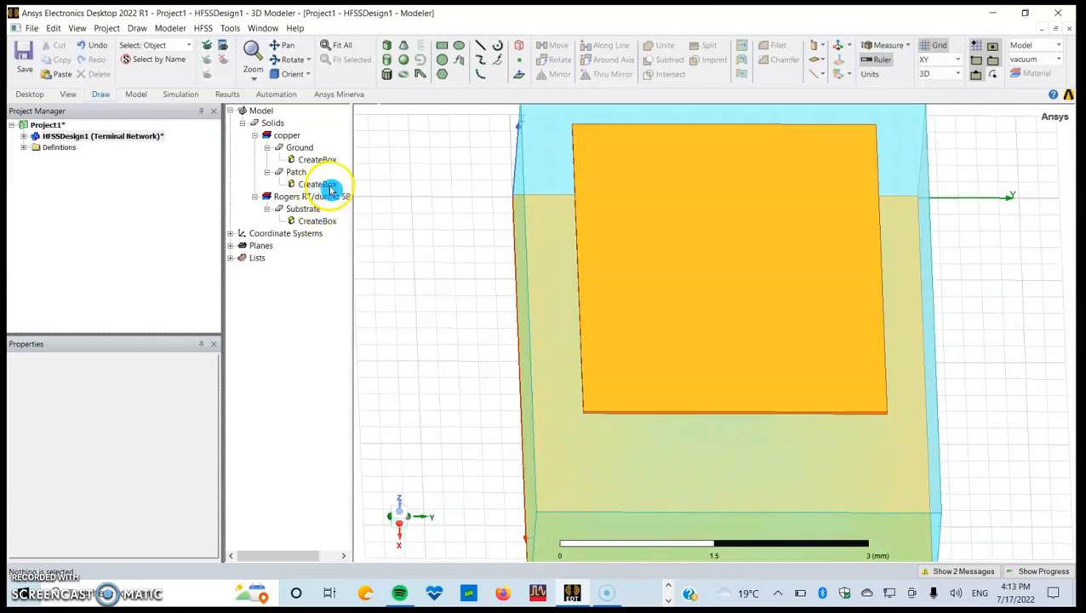
Step: Draw a new box about 0.8 by 0.8 mm and 0.4 mm deep within the Patch's outline
click(386, 44)
click(654, 230)
click(742, 294)
click(737, 262)
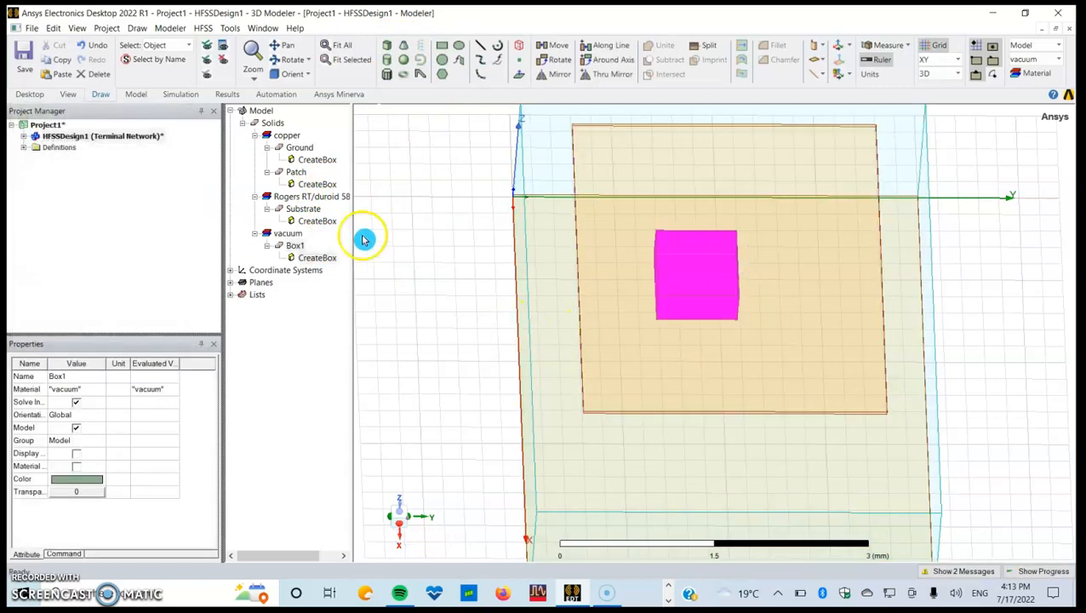
Step: Rename the new box as Slot1 and assign it the copper material
double_click(293, 246)
click(444, 221)
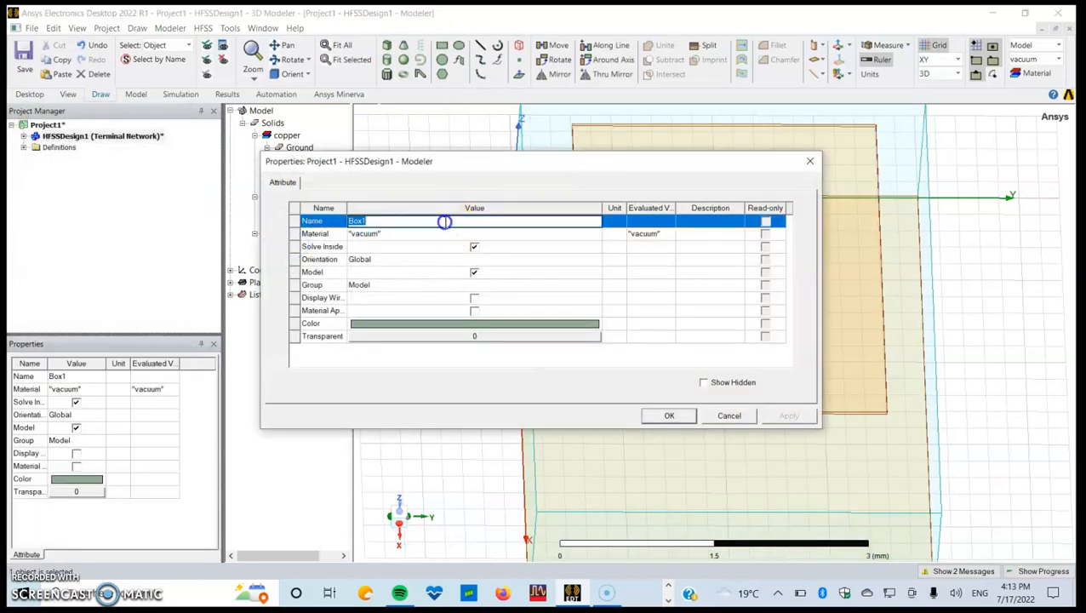
text(Siot)
text(1)
click(431, 234)
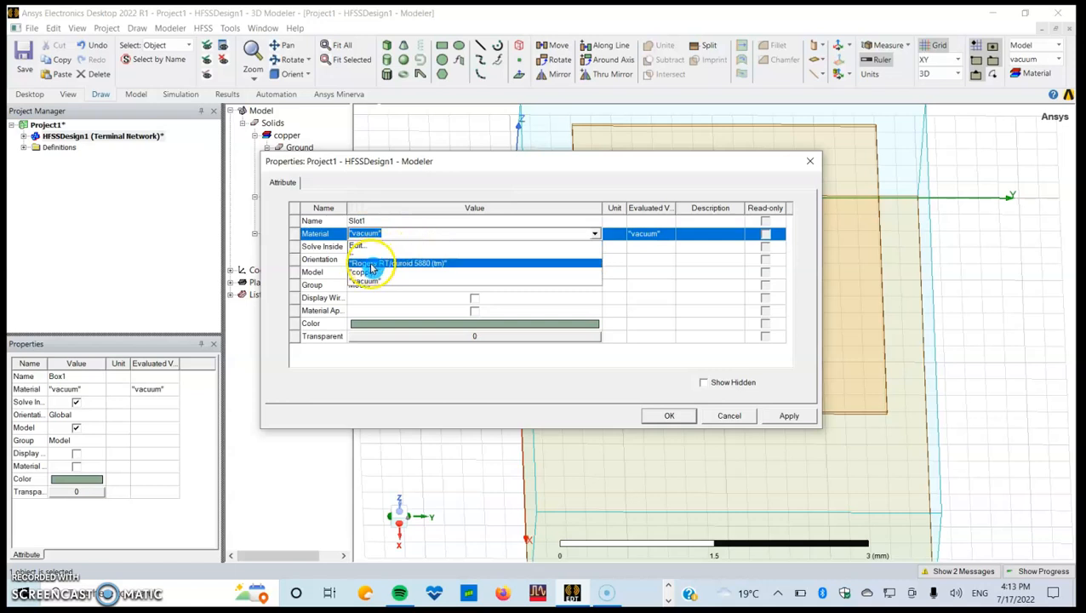
click(366, 272)
click(792, 415)
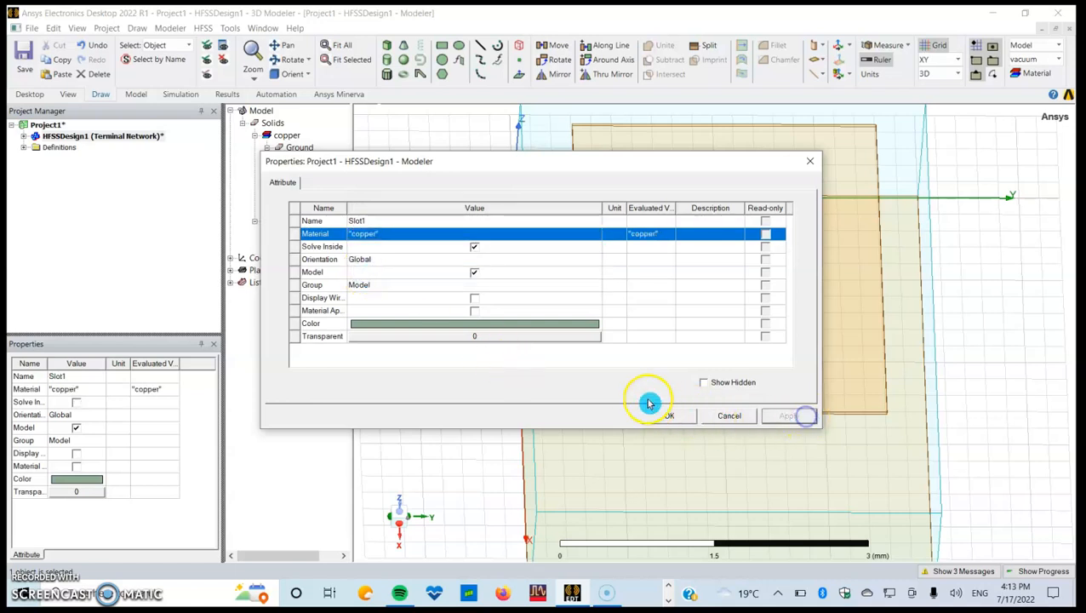
click(668, 416)
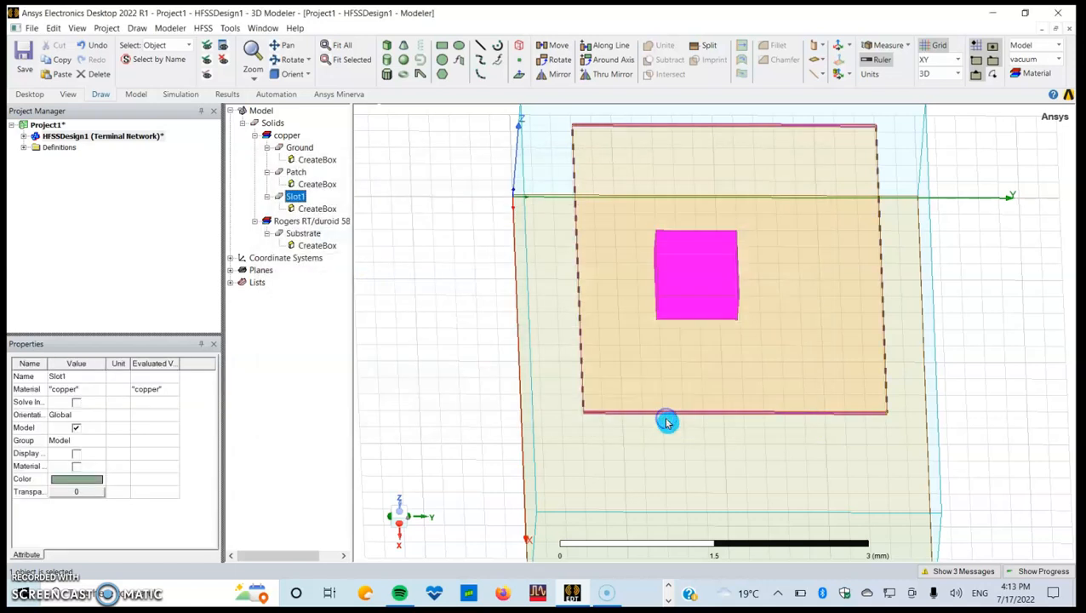
double_click(306, 212)
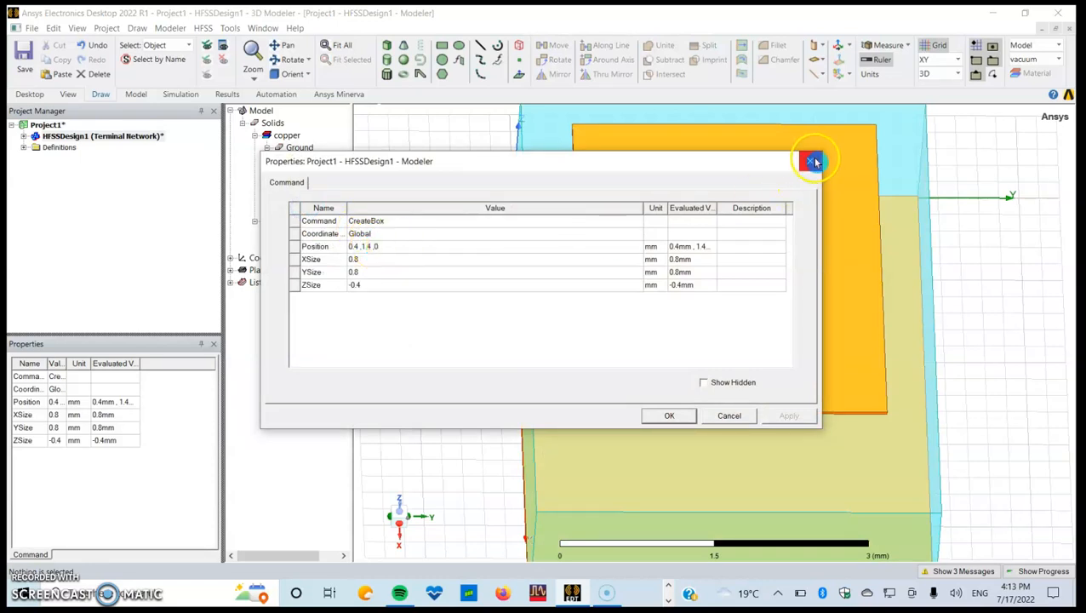
click(811, 161)
double_click(312, 208)
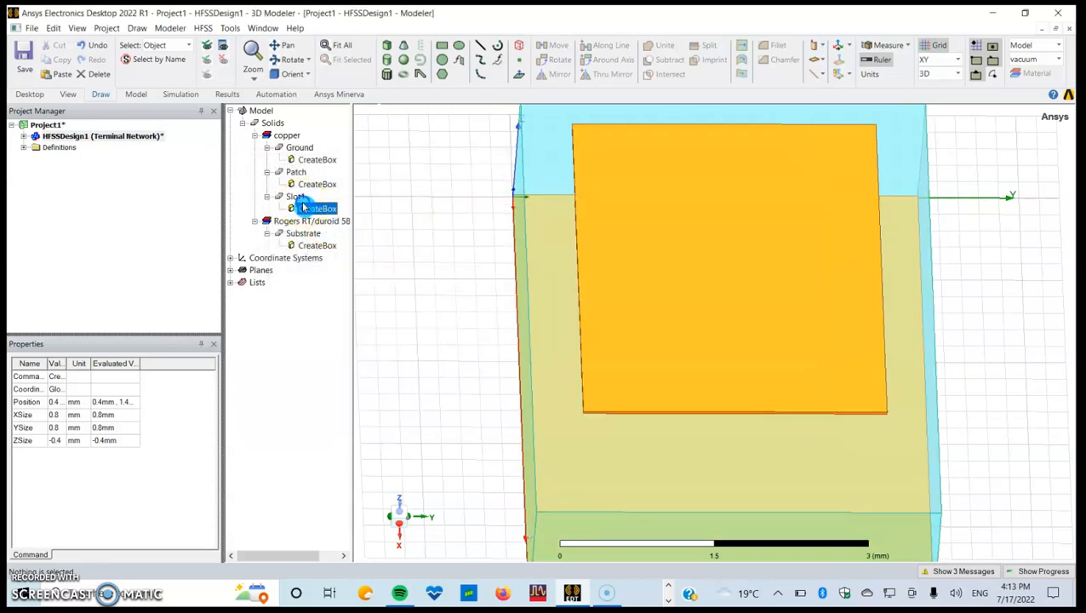
click(811, 164)
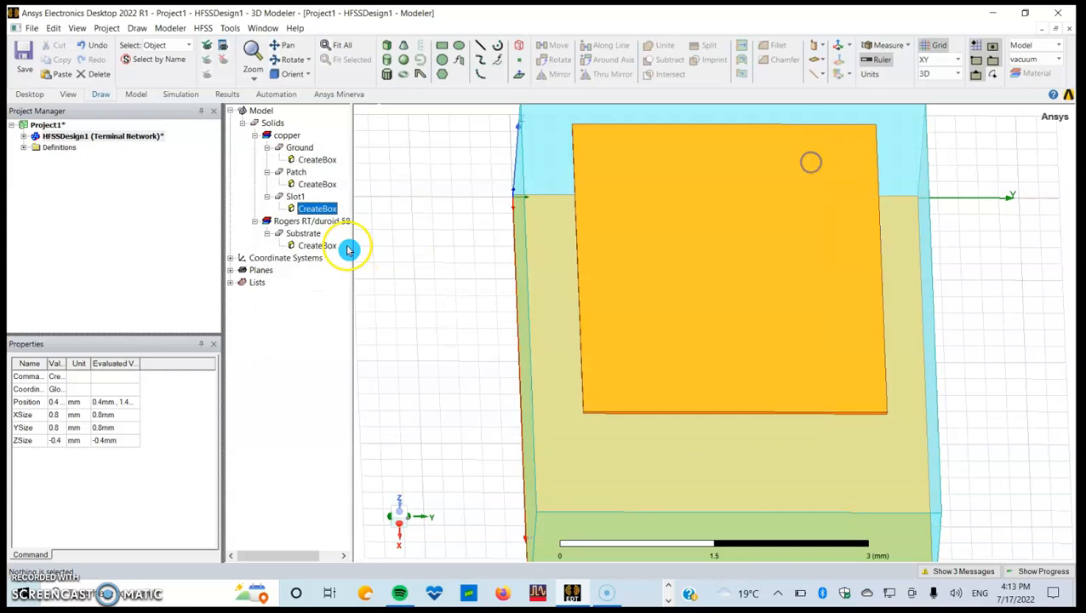
Step: Change Slot1's color to orange (red 255, green 128, blue 0) and apply it
double_click(291, 209)
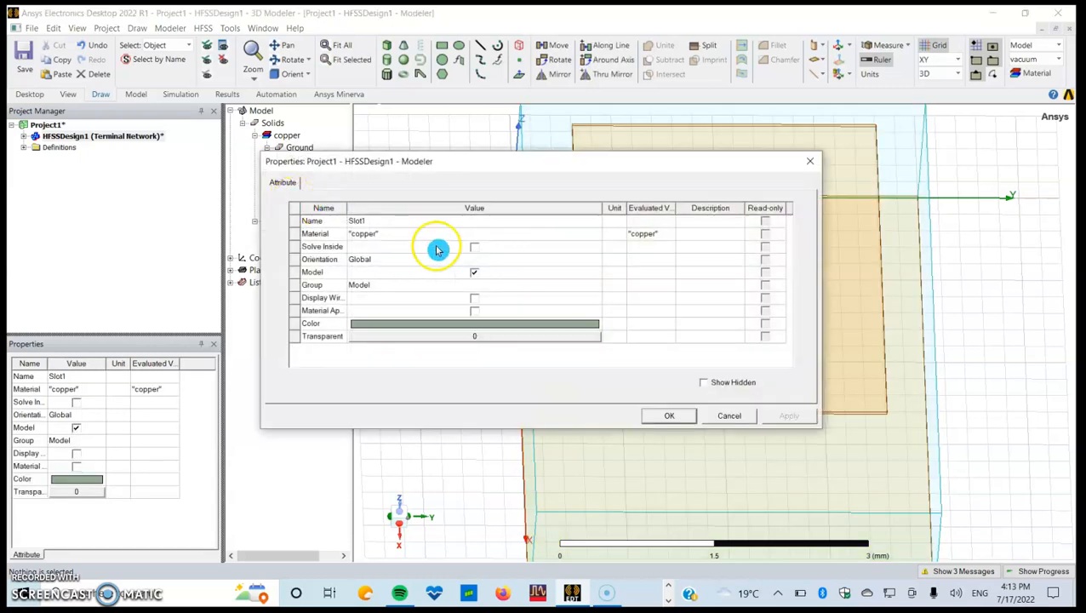
click(430, 324)
click(412, 278)
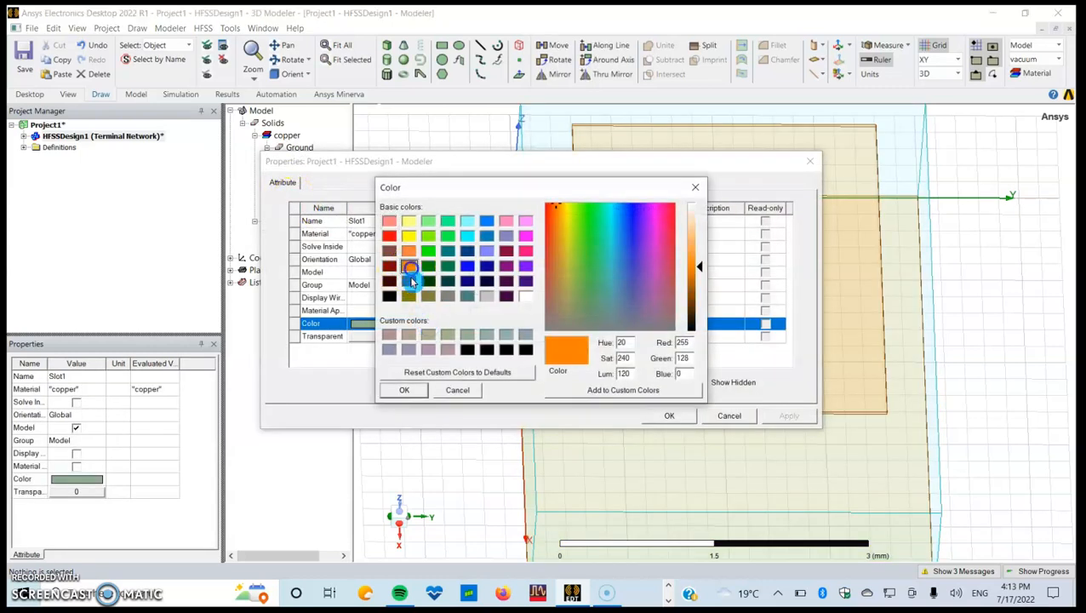
click(405, 390)
click(789, 415)
click(669, 415)
click(478, 409)
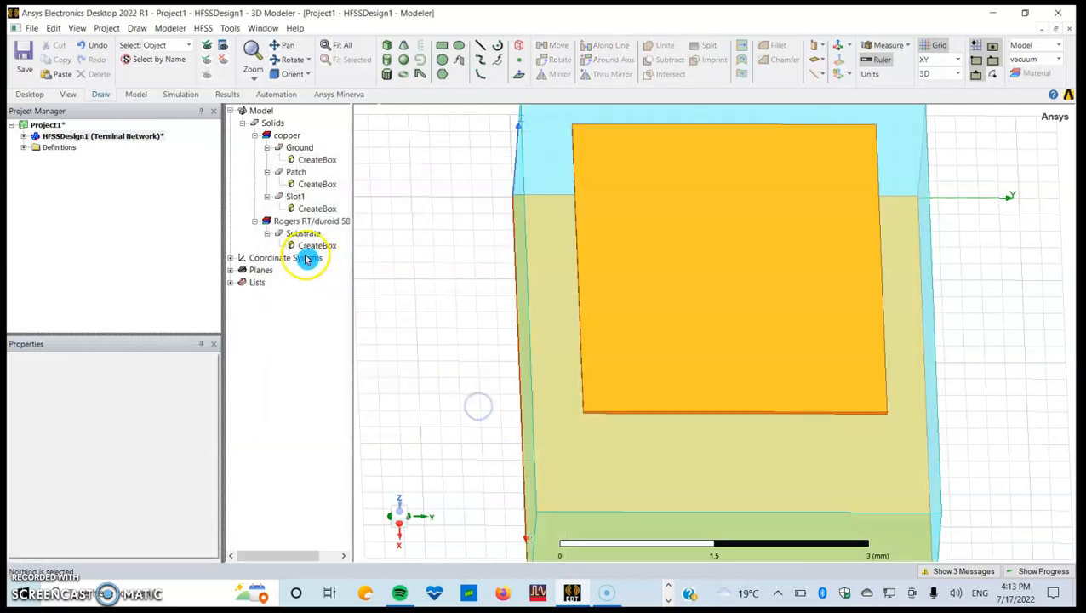
Step: Set the X and Y coordinates of Slot1's position to the variables B and A
double_click(315, 212)
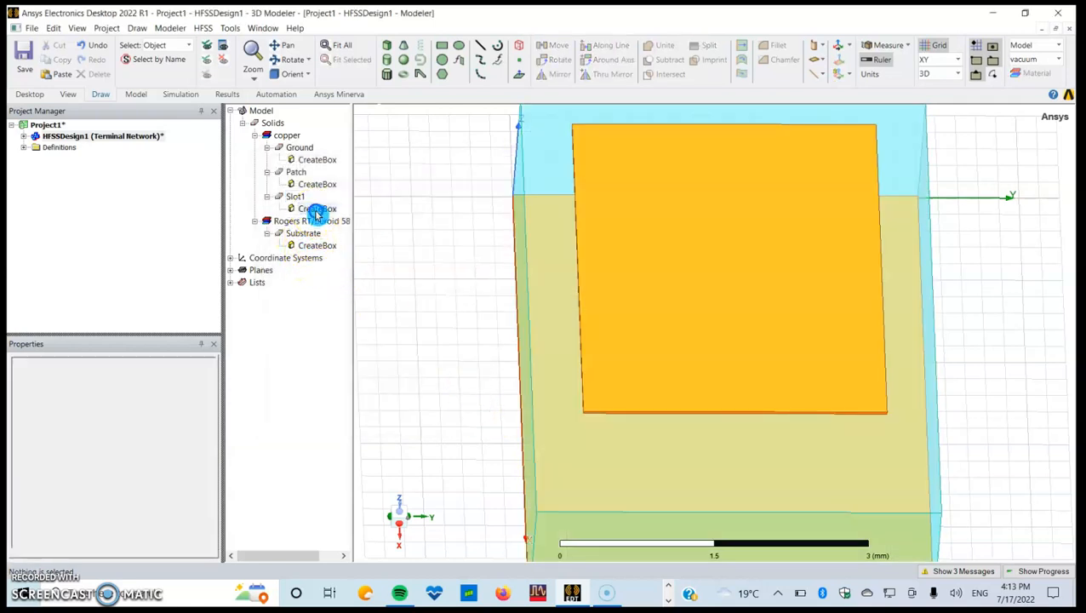
click(361, 247)
click(361, 247)
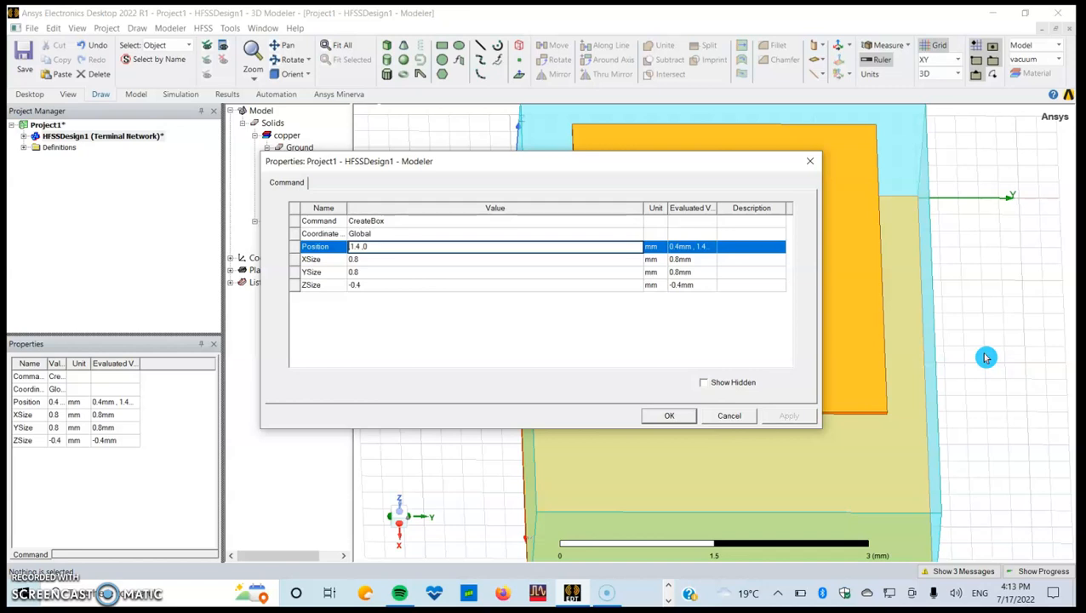
text(B)
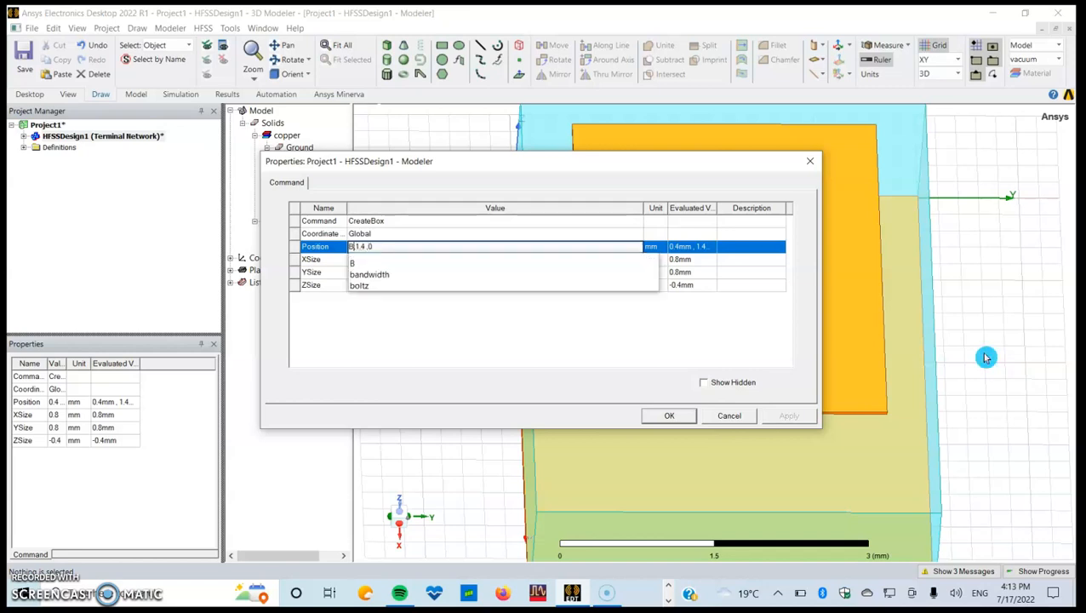
key(Right)
key(Right)
key(Delete)
key(Delete)
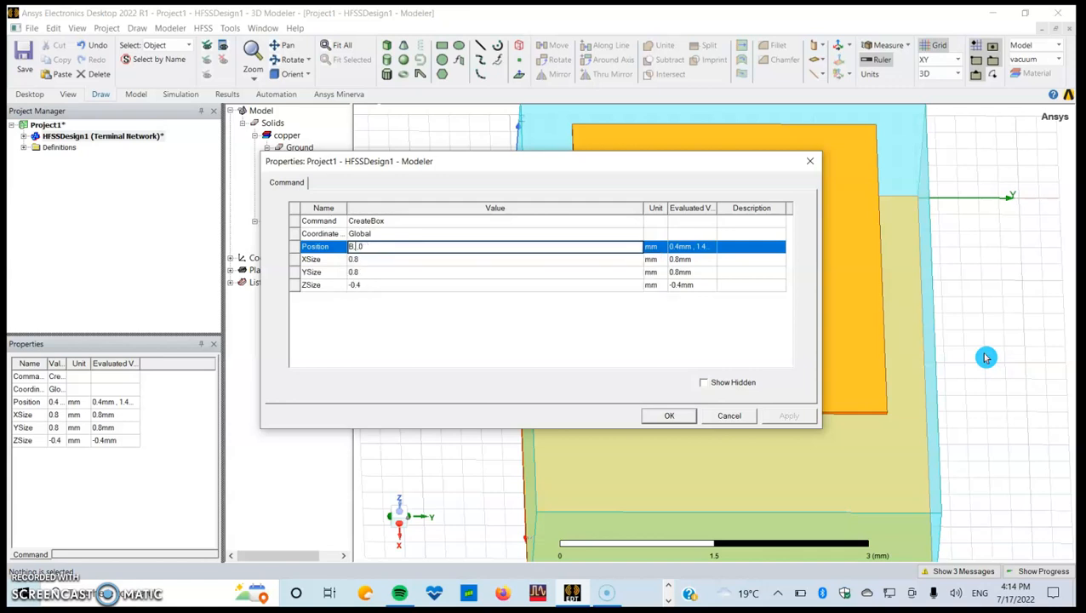
text(A)
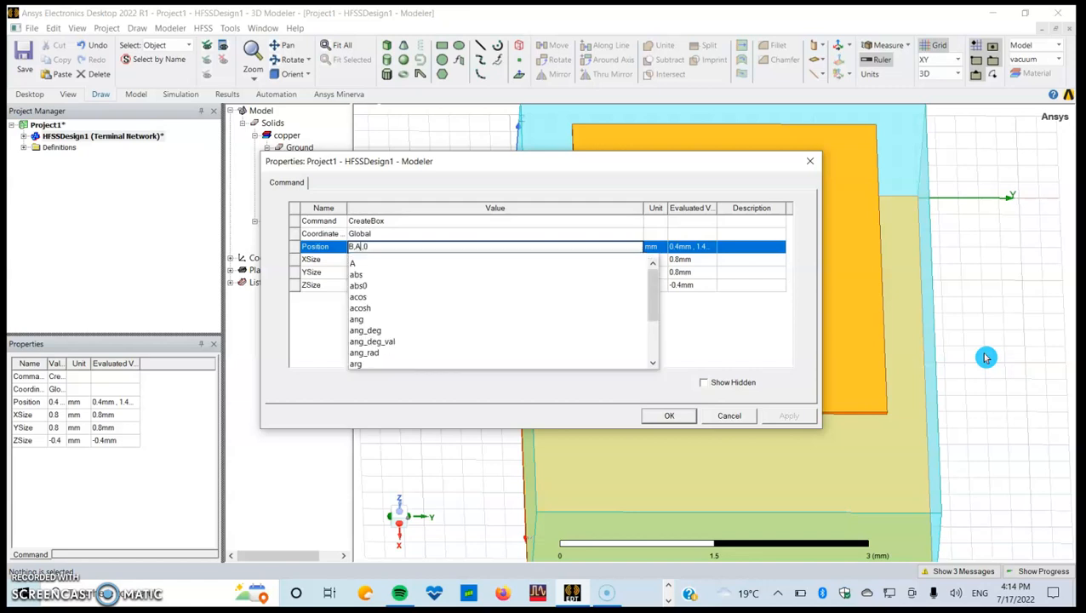
Step: Set the Z coordinate of Slot1's position to Hp+Hs and apply the position
key(Right)
key(Delete)
text(H)
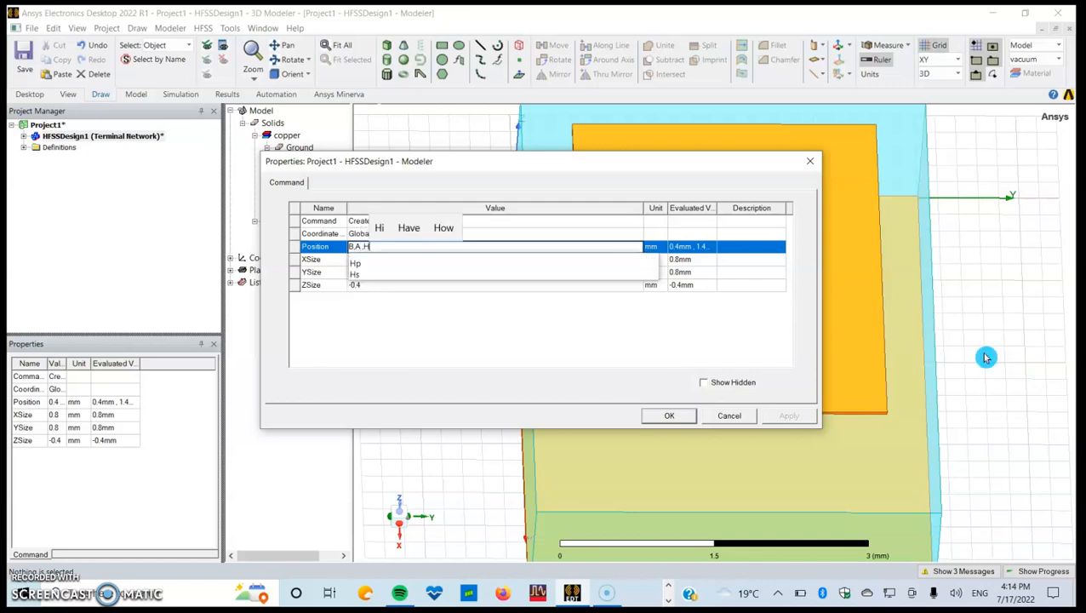
text(p+Hs)
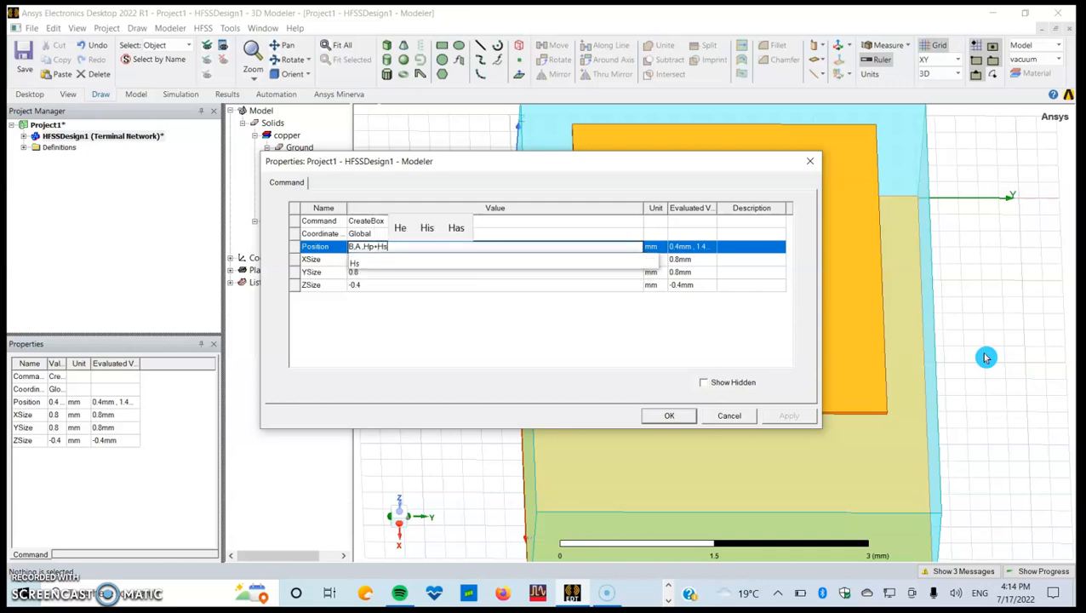
click(679, 315)
click(790, 416)
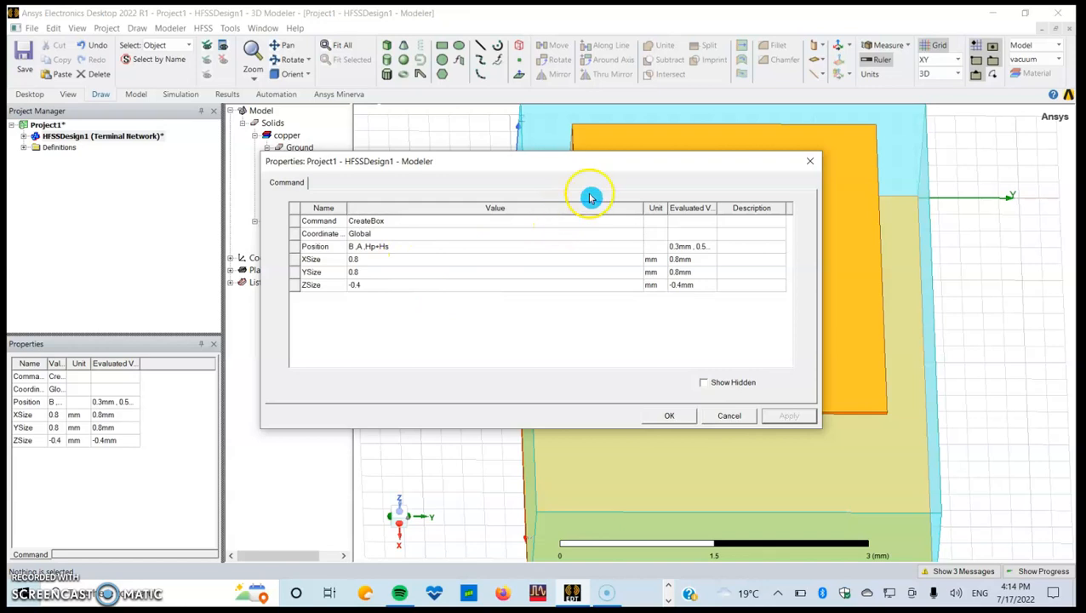
Step: Set Slot1's XSize to a new variable L1 with a value of 1 mm
drag(600, 182, 647, 164)
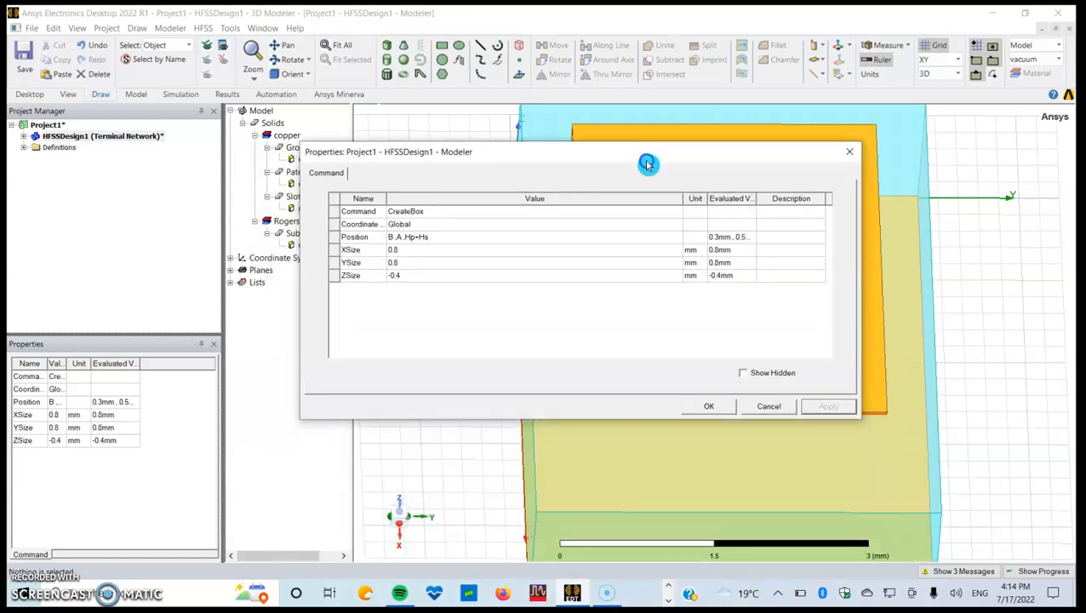
click(407, 251)
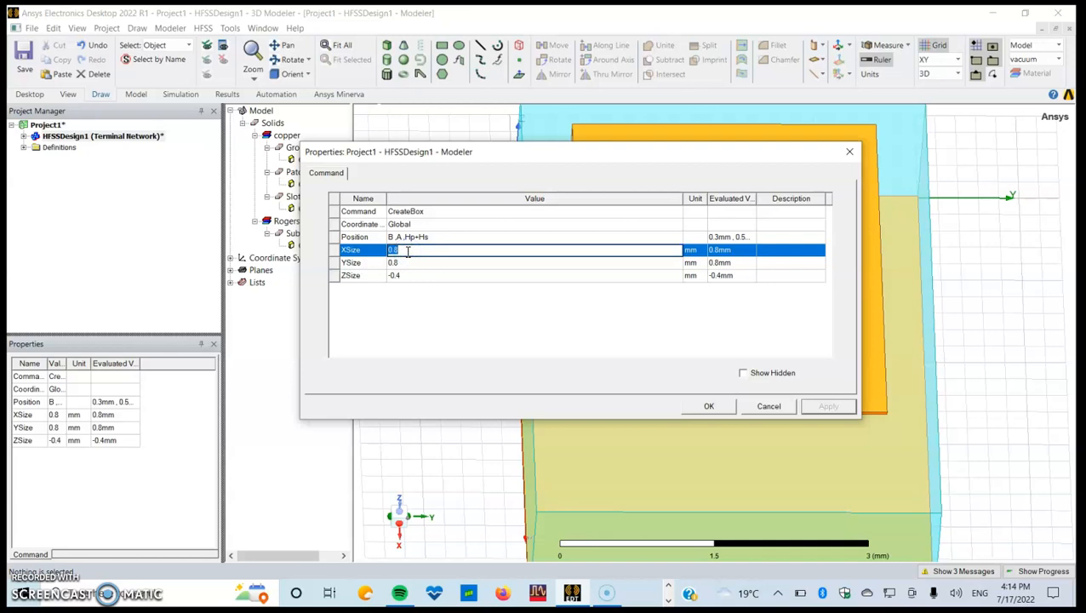
text(l)
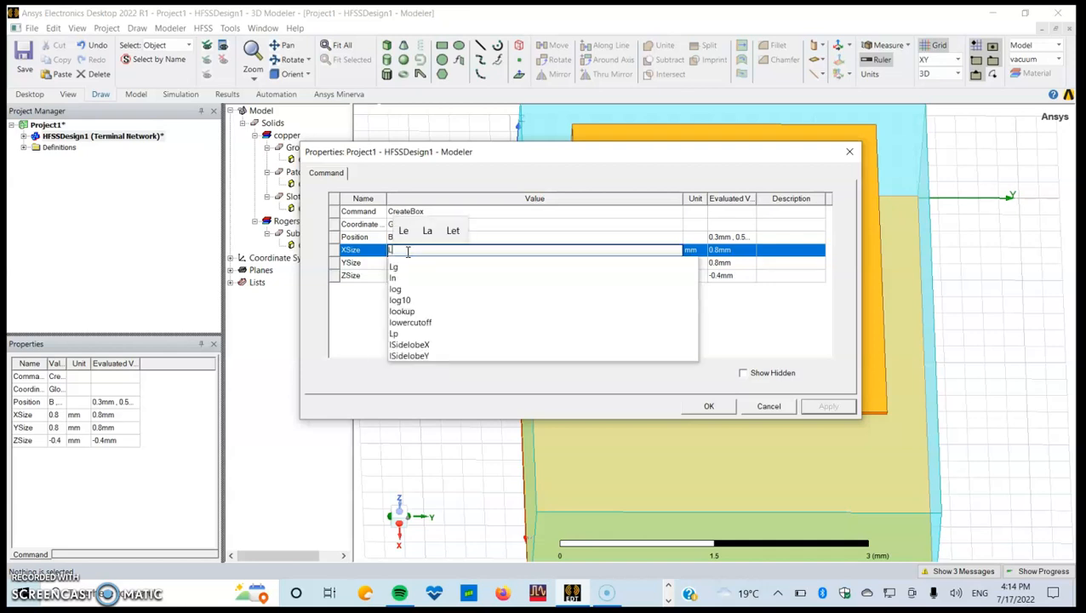
text(1)
click(398, 306)
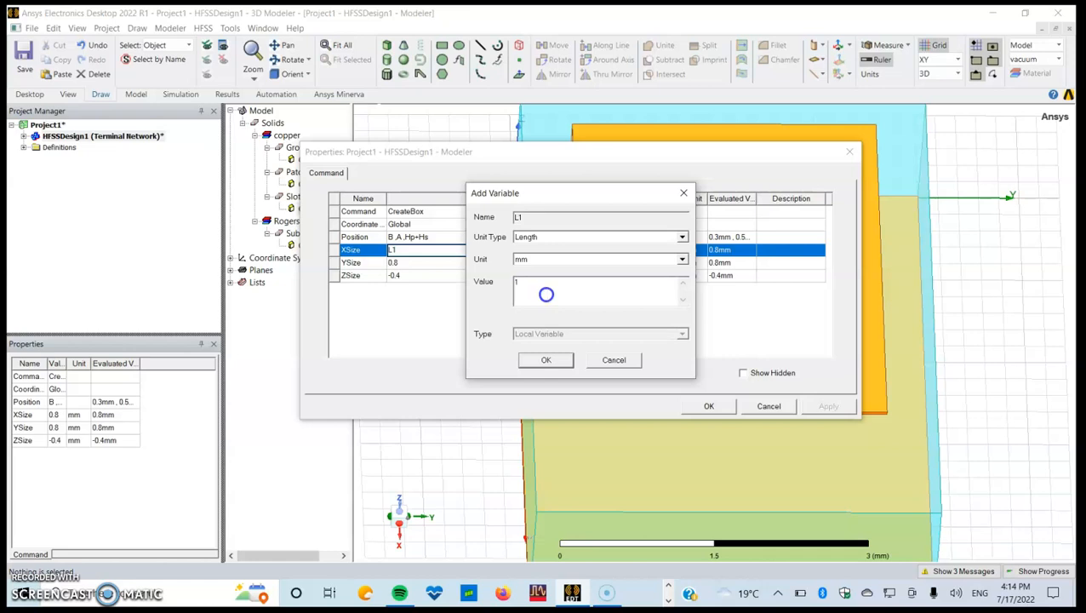
click(546, 360)
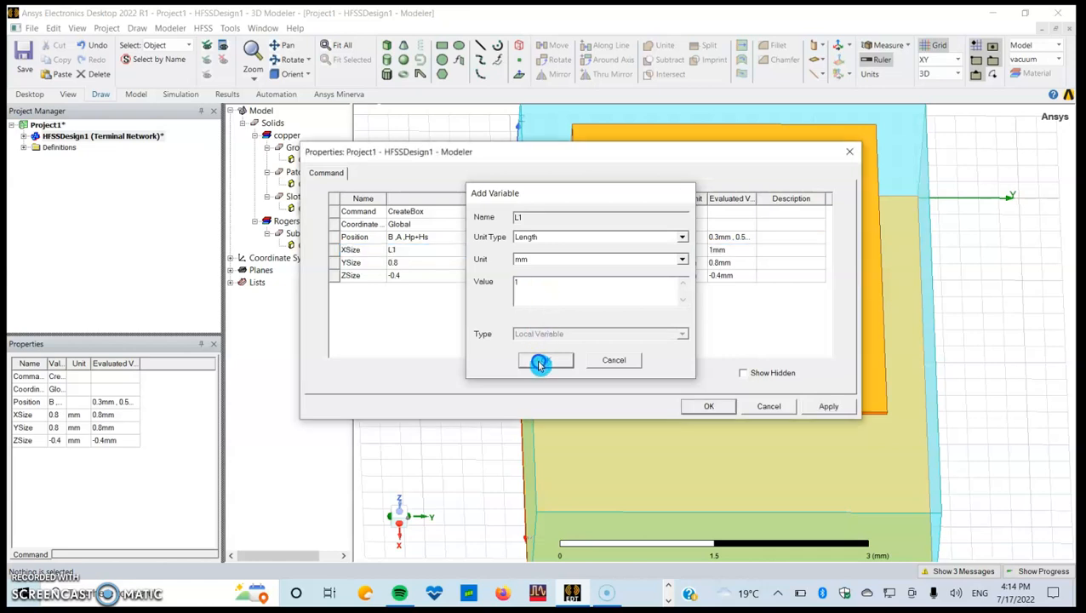
Step: Set Slot1's YSize to a new variable W1 with a value of 1 mm
click(406, 266)
text(W)
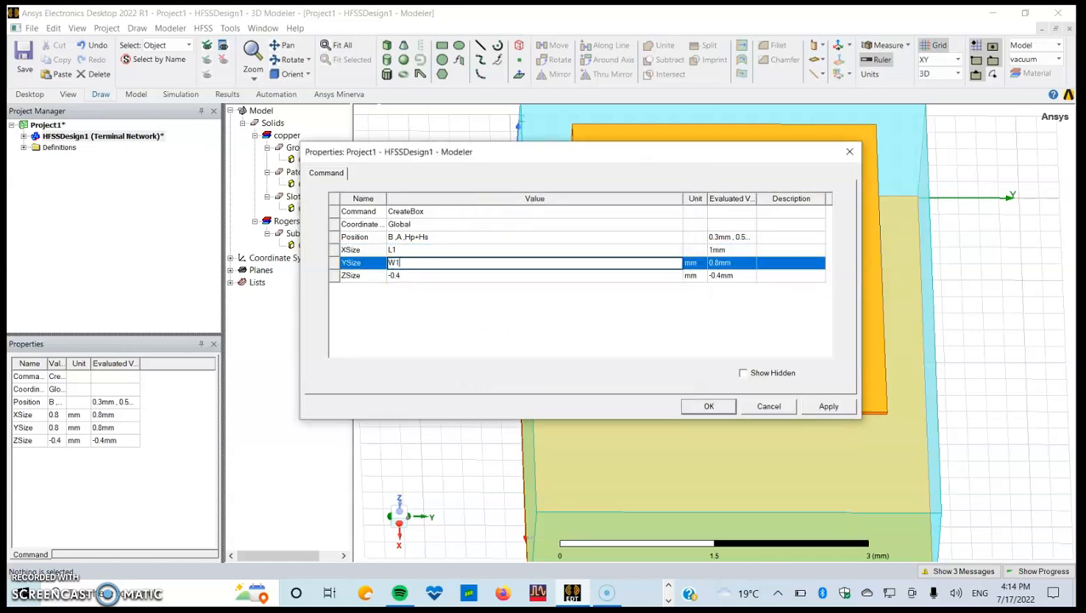
text(1)
click(403, 307)
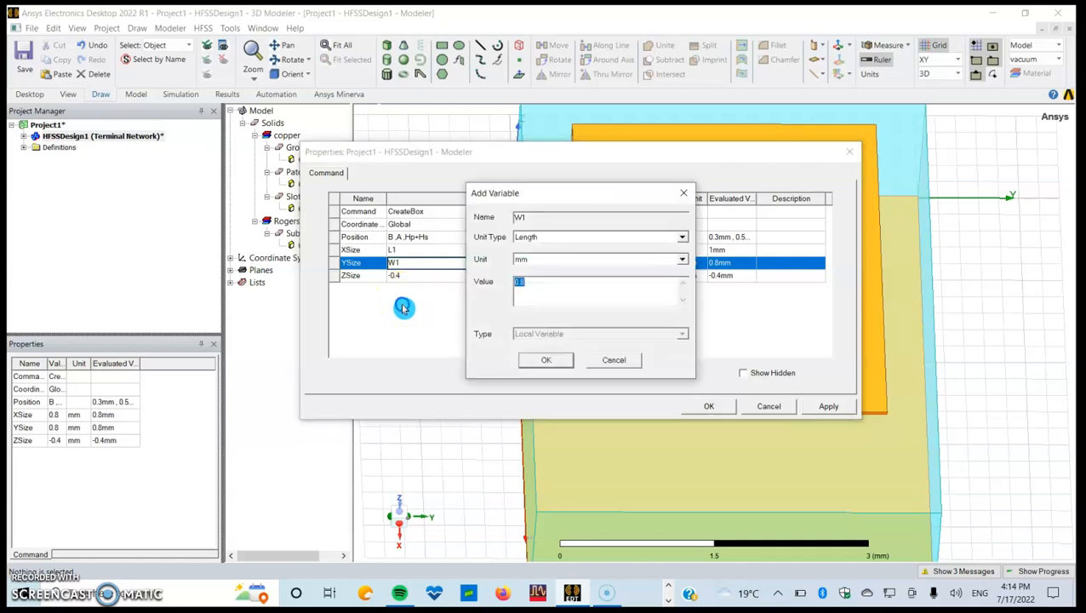
click(546, 360)
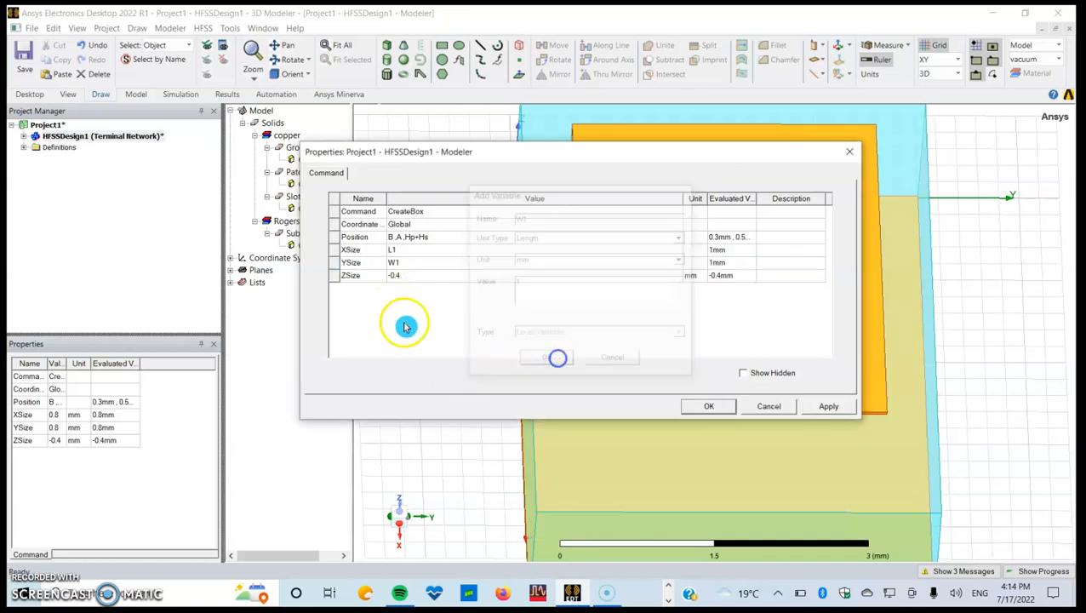
Step: Set Slot1's ZSize to the variable Hp, then apply and confirm the dimensions
double_click(425, 275)
text(H)
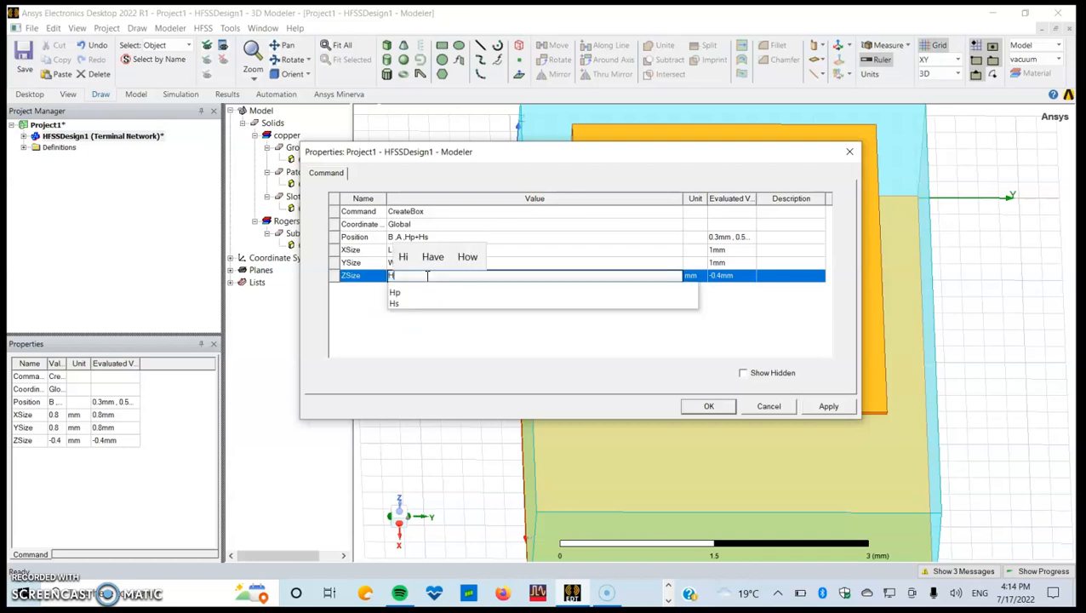
text(p)
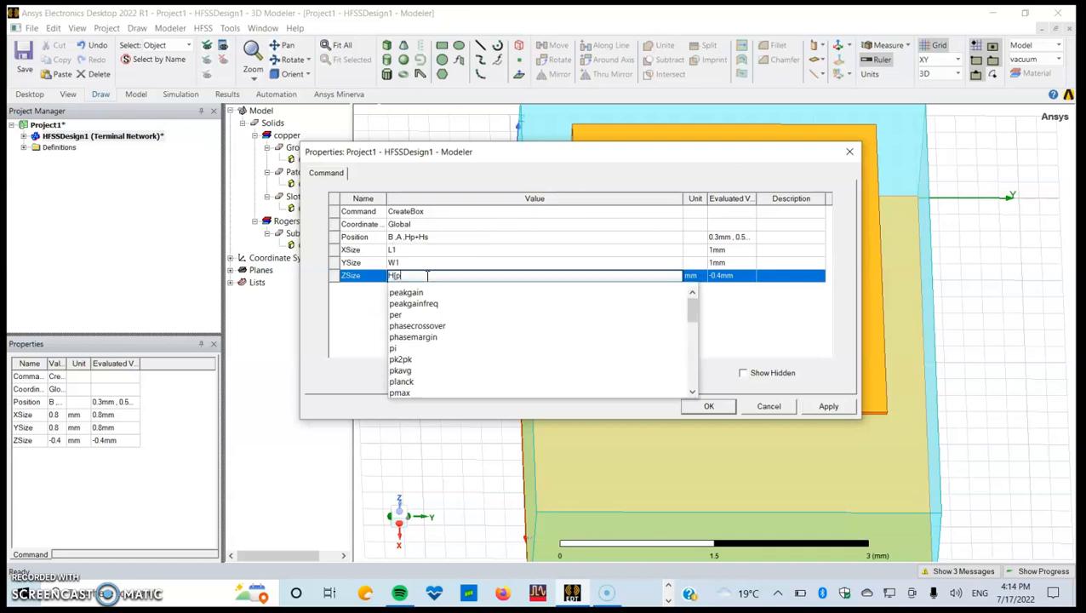
click(436, 341)
click(830, 408)
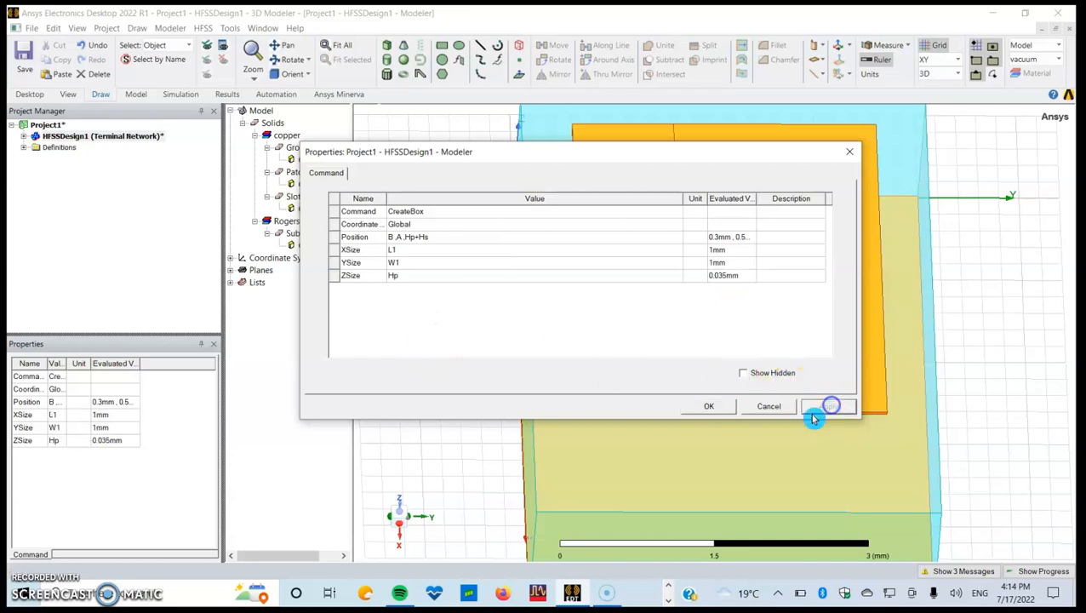
click(704, 407)
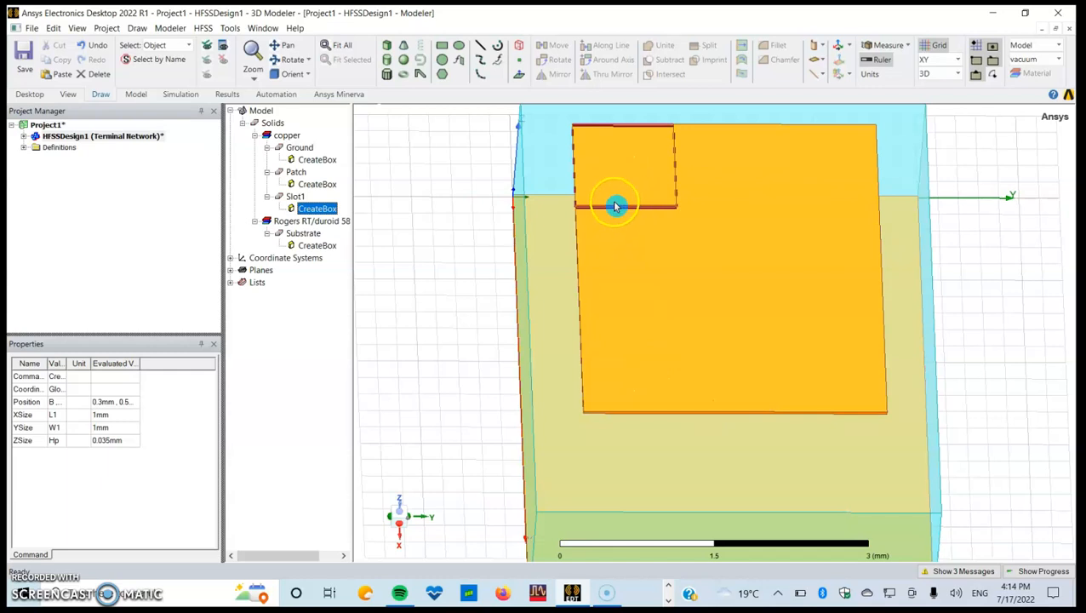
Step: Set the Y coordinate of Slot1's position to Wg/2-W1/2, then apply and confirm the change
click(326, 214)
double_click(325, 213)
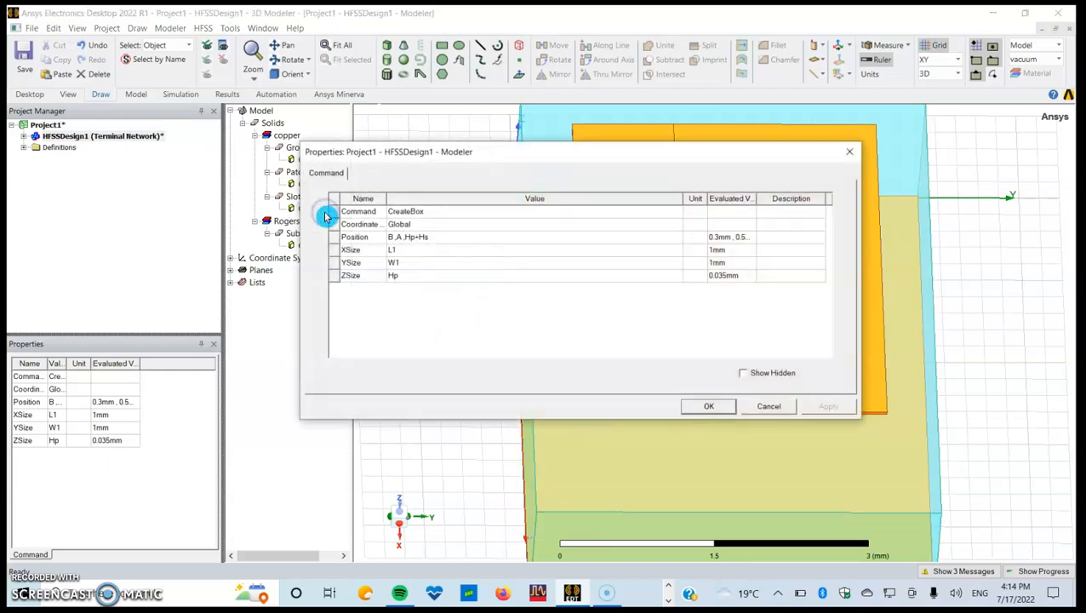
click(395, 240)
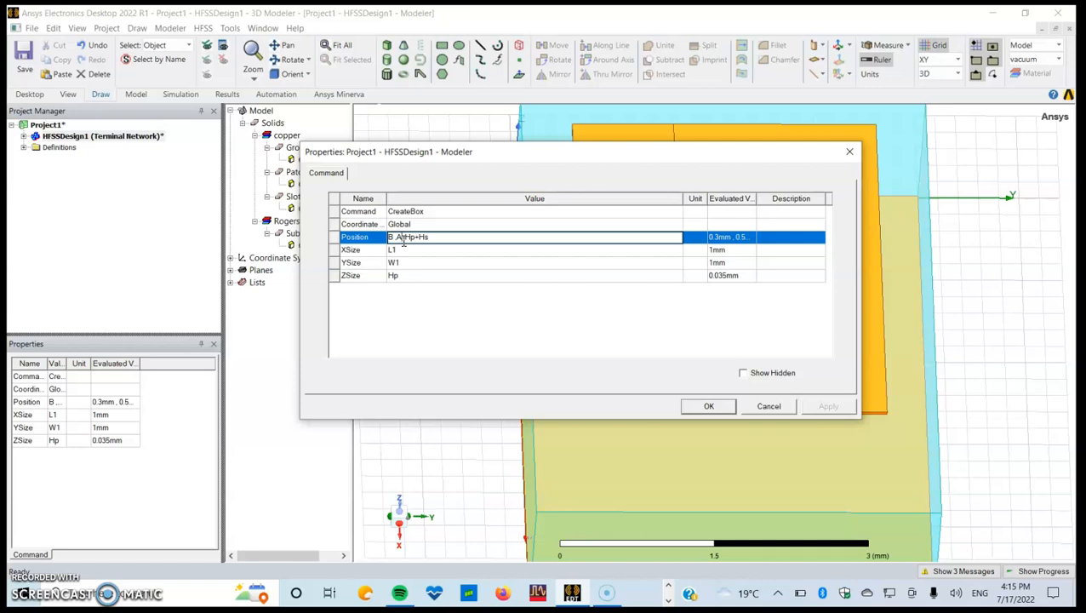
key(BackSpace)
key(BackSpace)
text(Wg)
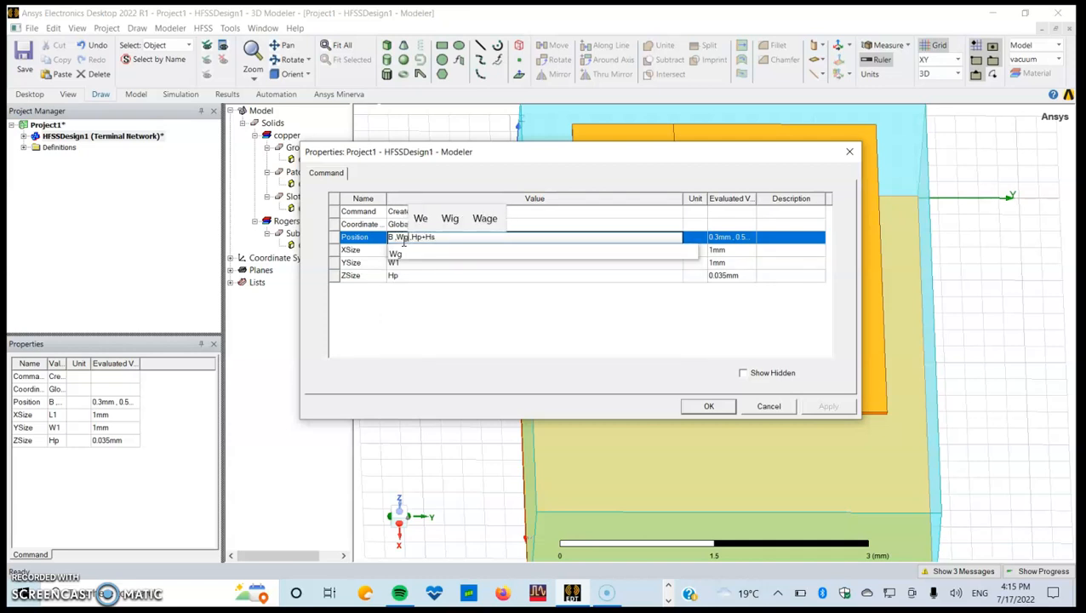
key(BackSpace)
text(p/2)
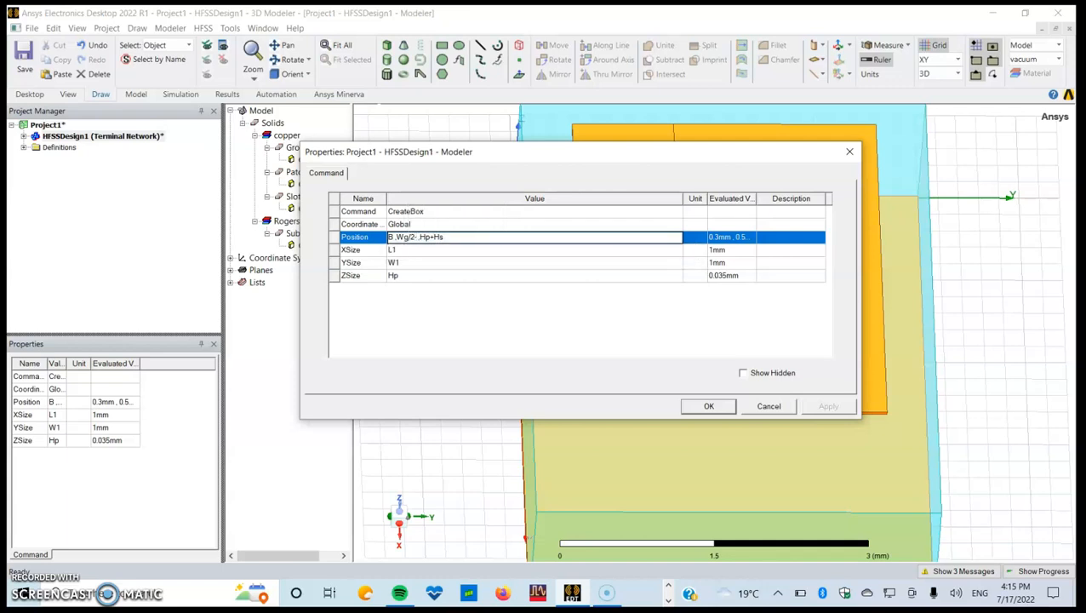
text(-W)
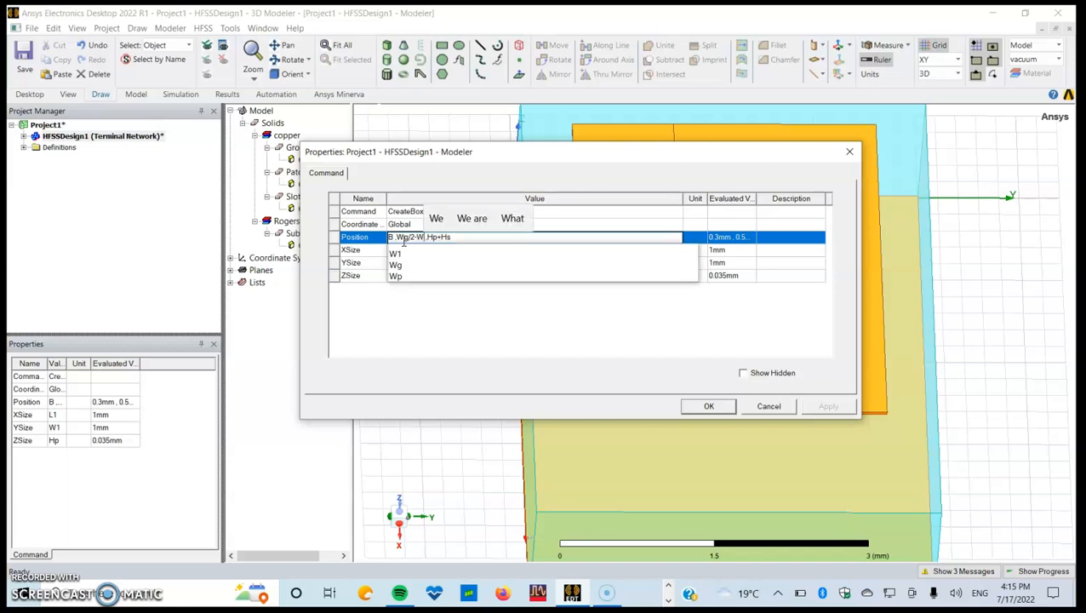
text(1/2)
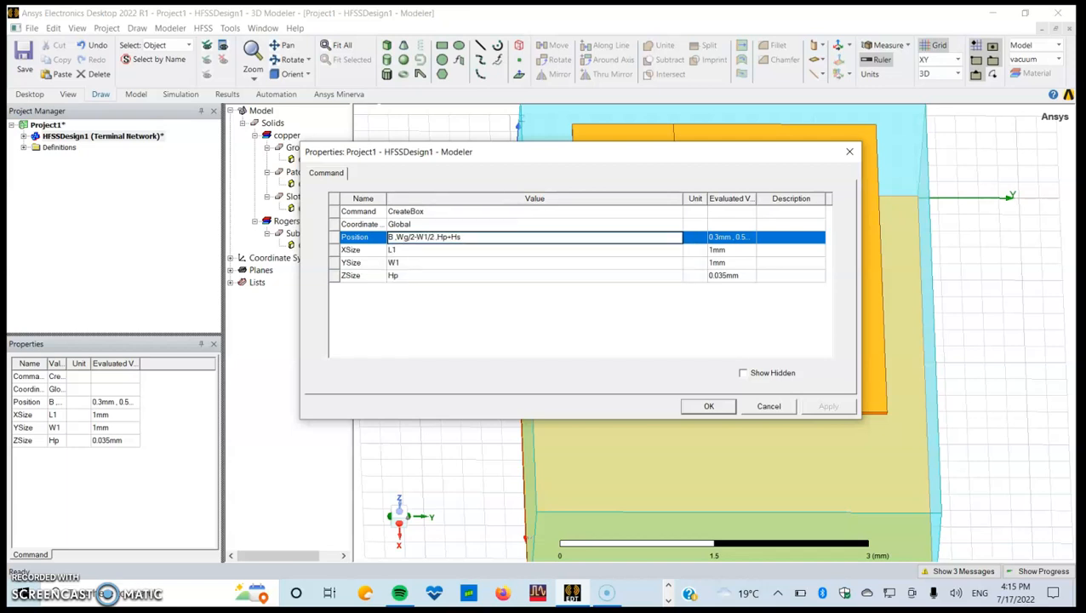
click(549, 319)
click(841, 411)
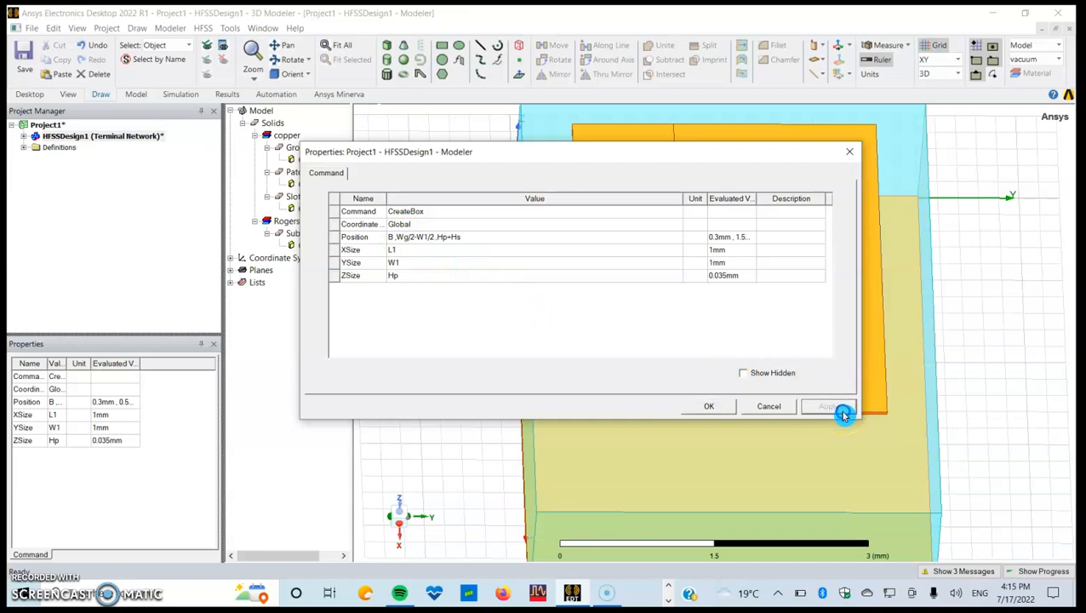
click(707, 406)
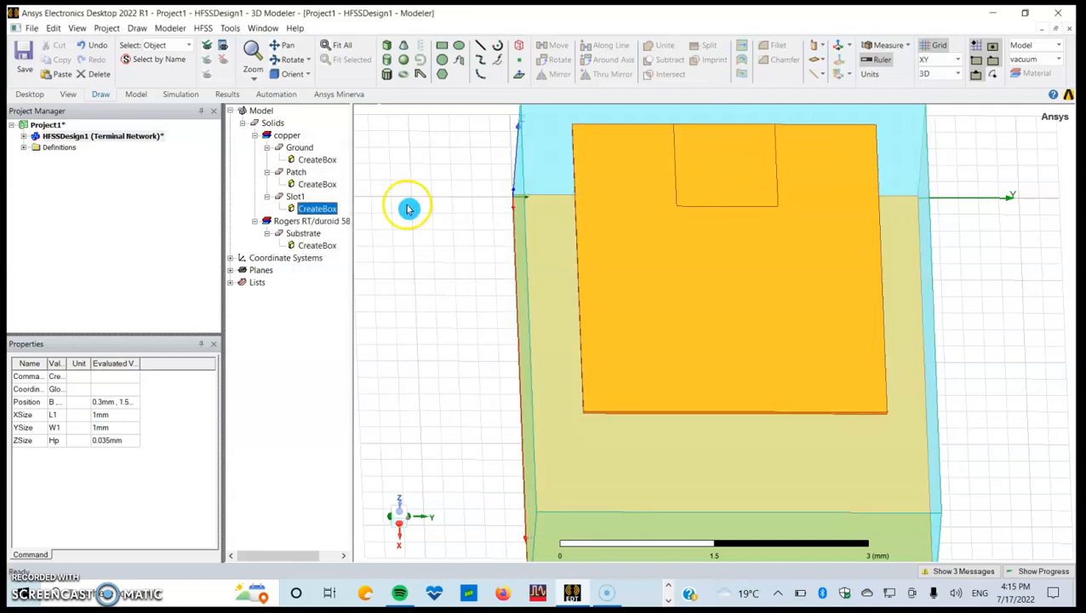
Step: Duplicate the Slot1 box by copying and pasting it in the model
click(295, 196)
right_click(293, 198)
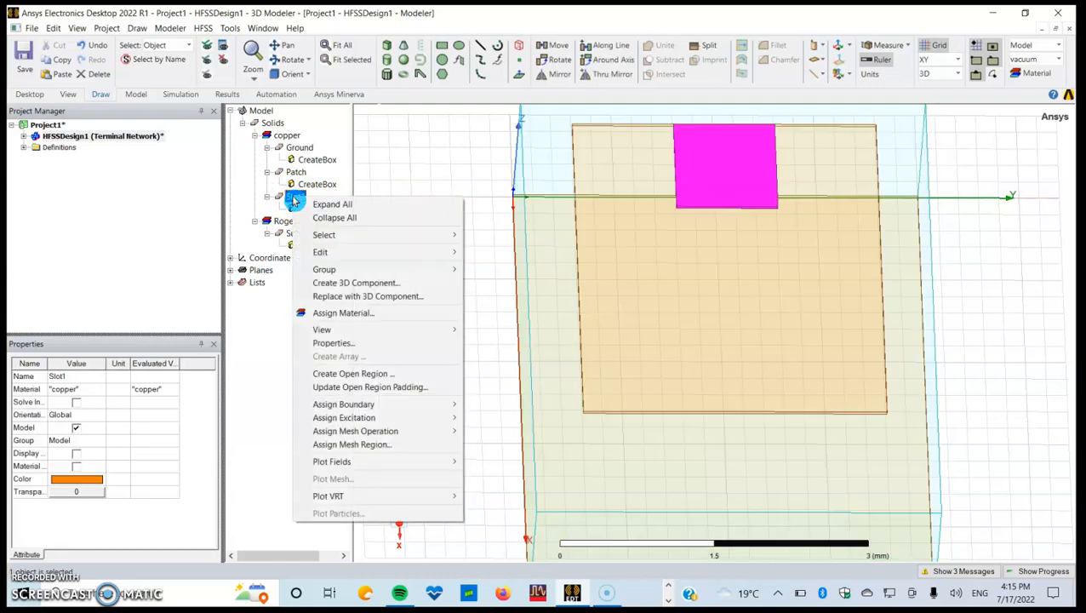
click(401, 177)
click(296, 198)
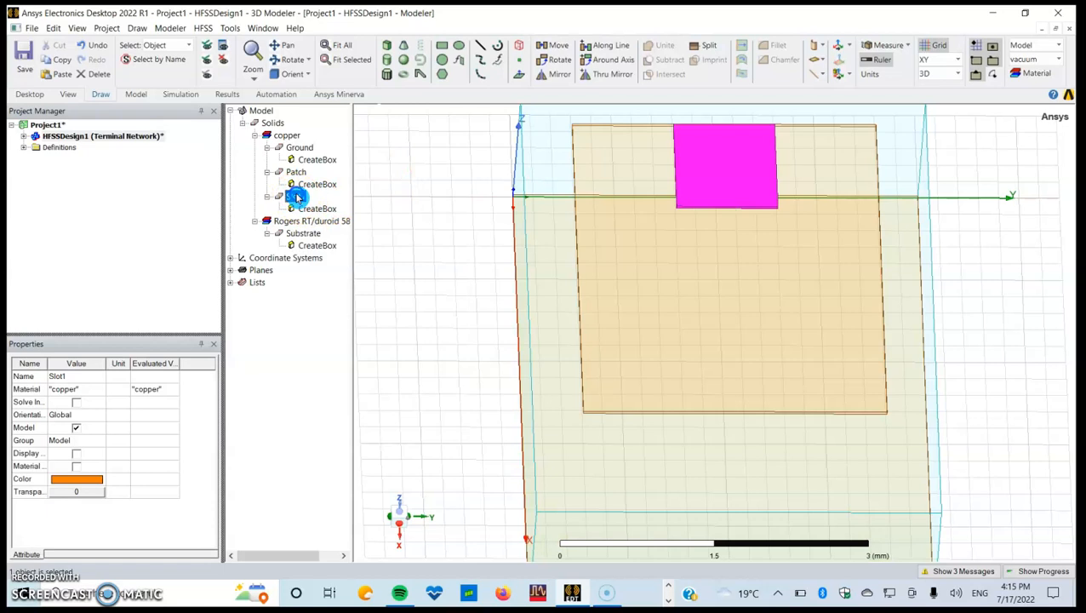
key(ctrl+c)
key(ctrl+v)
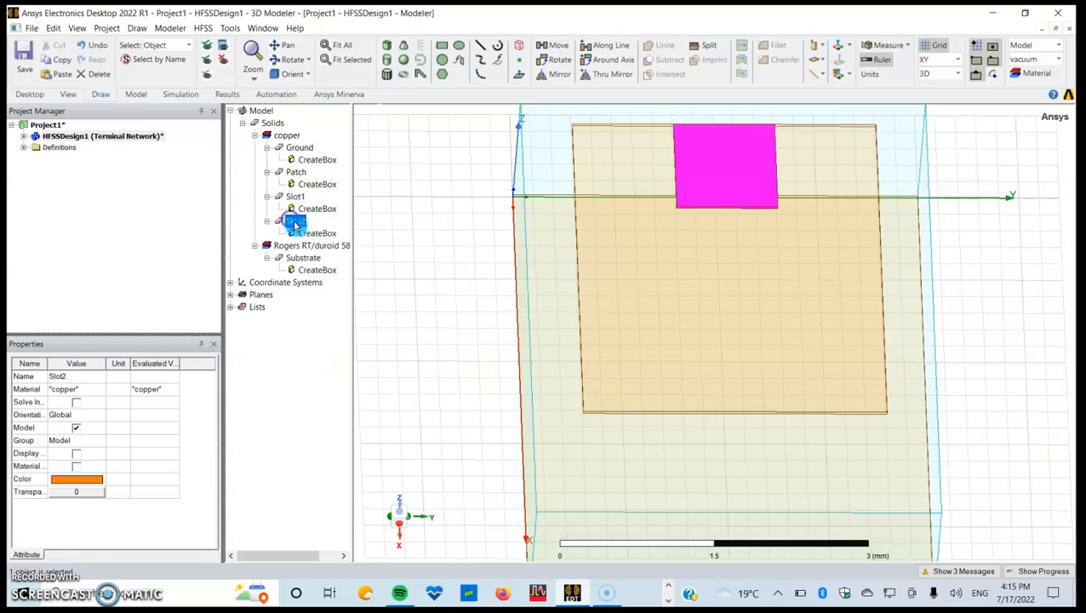
Step: Set the X coordinate of Slot2's position to B+Lp-L1, then apply and confirm the change
double_click(314, 236)
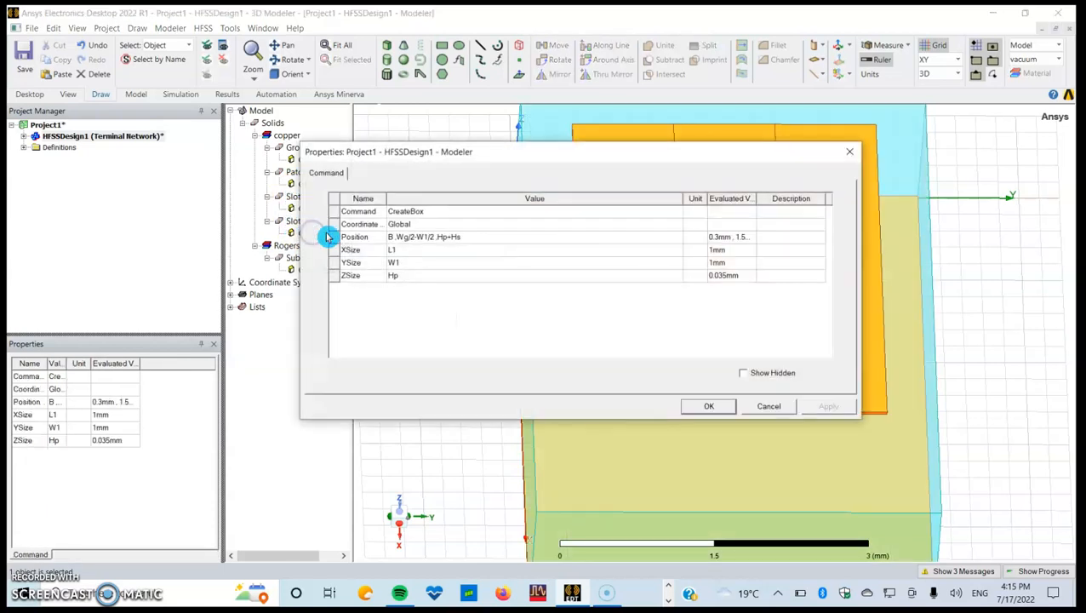
click(395, 240)
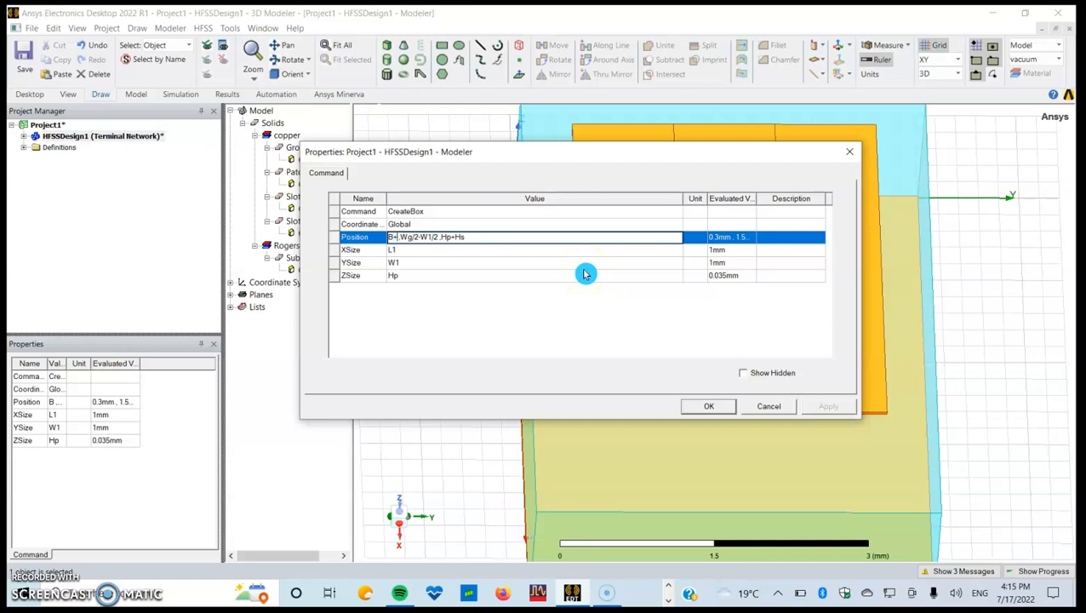
text(+Lp)
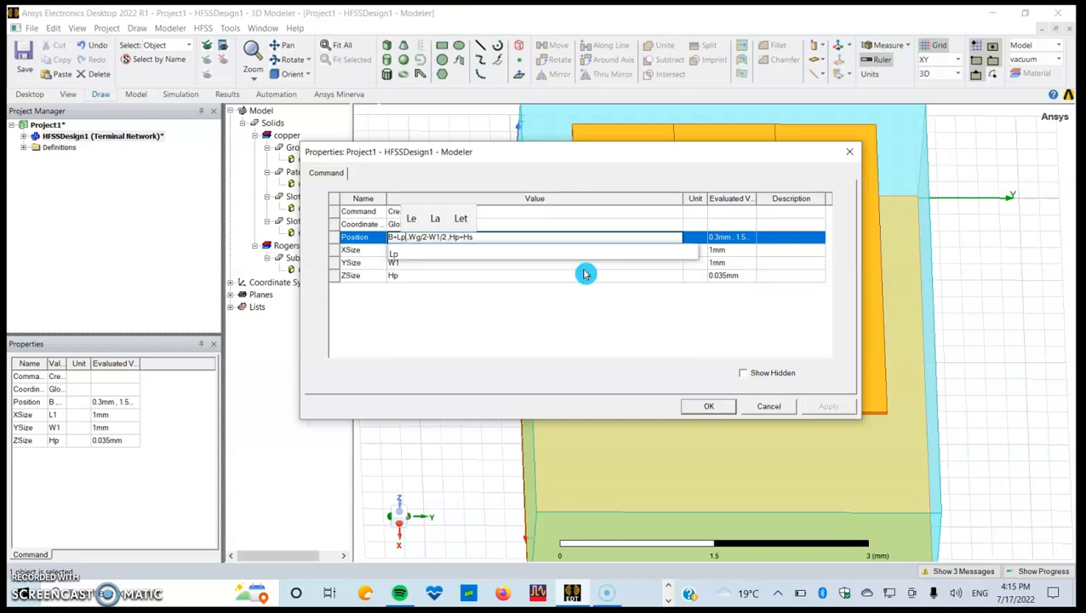
text(-L)
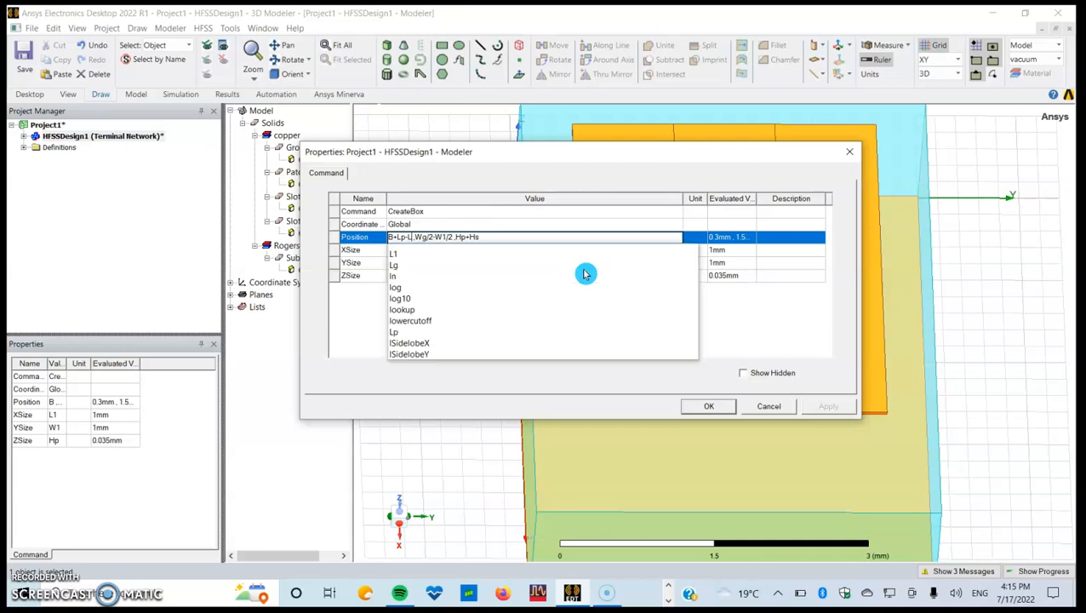
text(1)
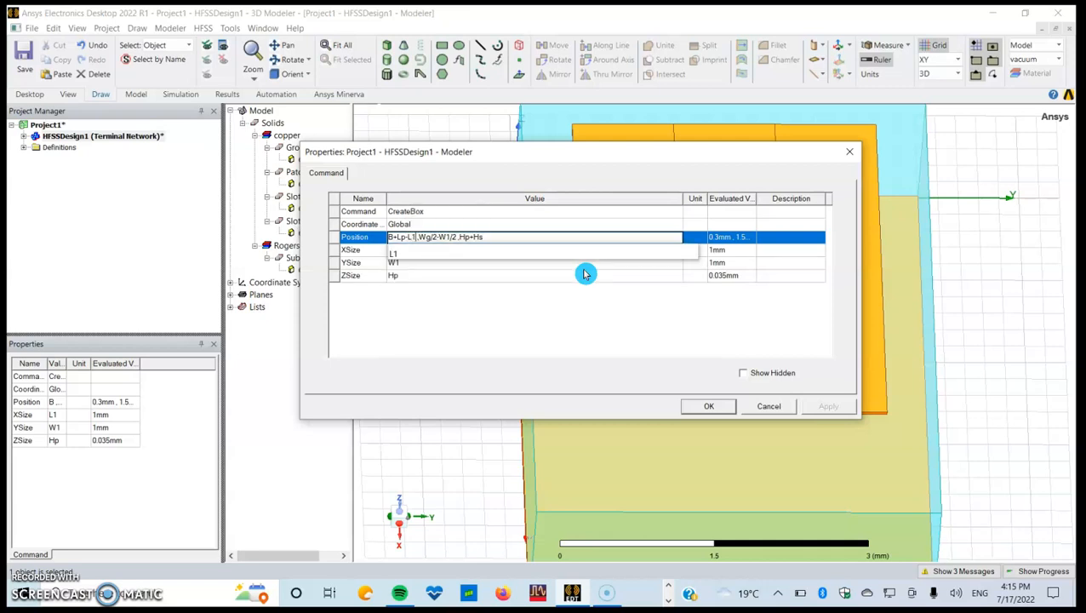
click(582, 332)
click(831, 413)
drag(654, 160, 439, 79)
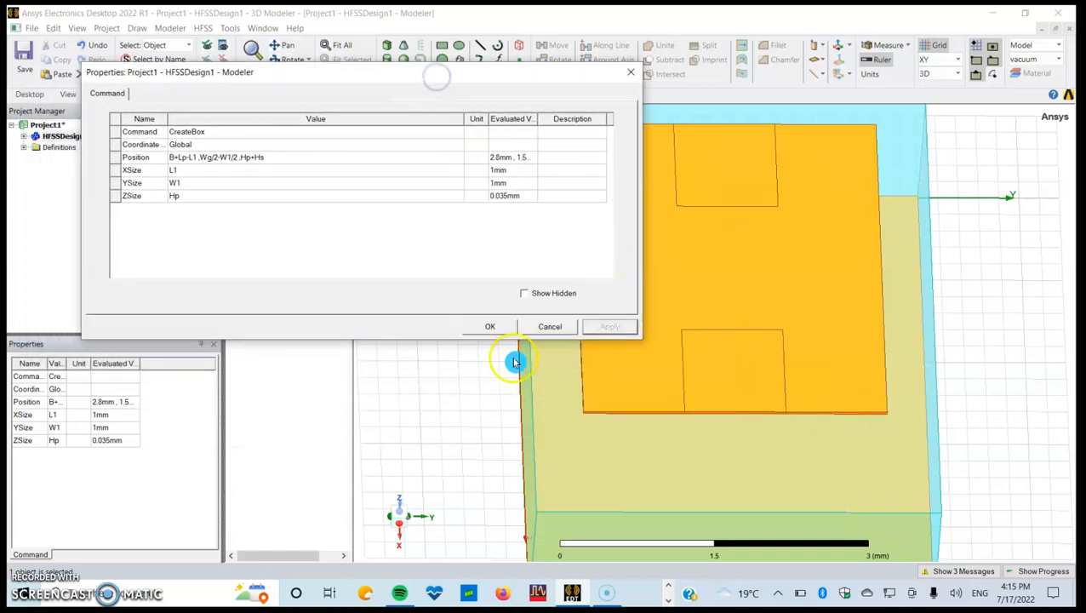
click(487, 327)
click(463, 405)
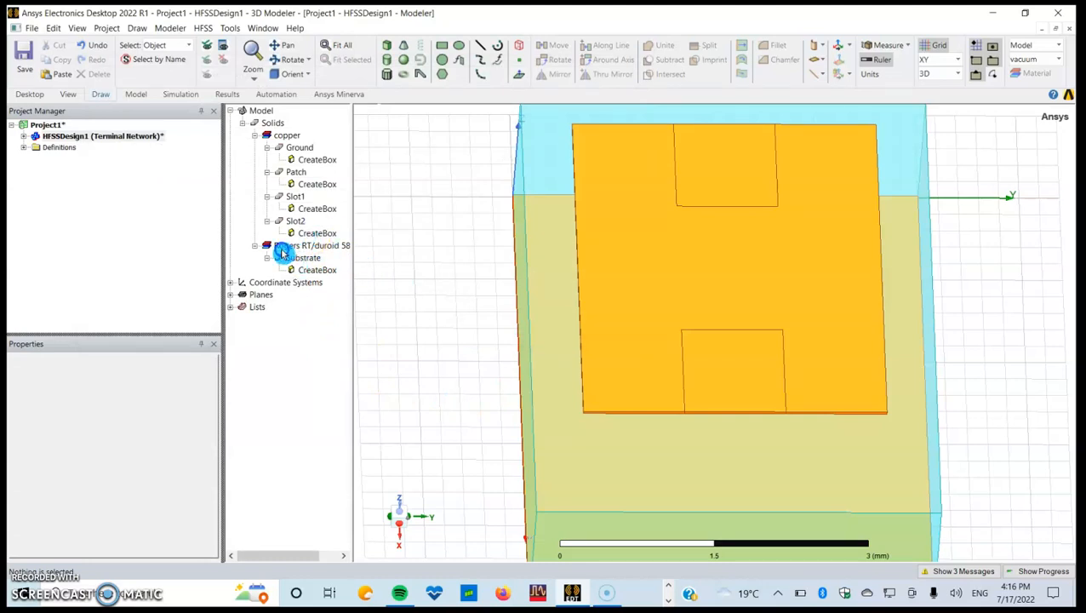
click(296, 197)
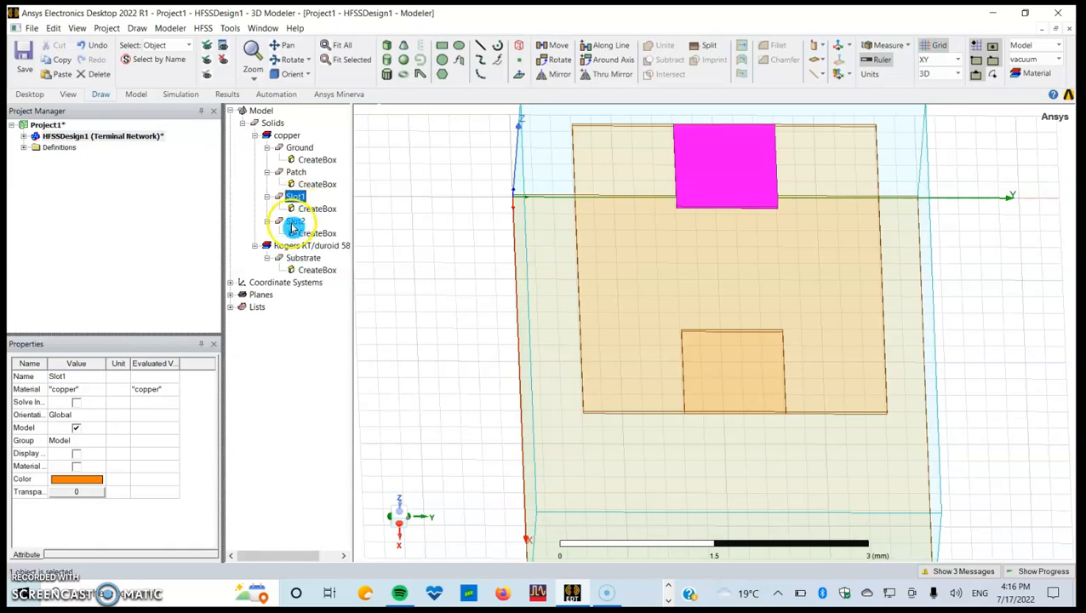
ctrl+click(294, 221)
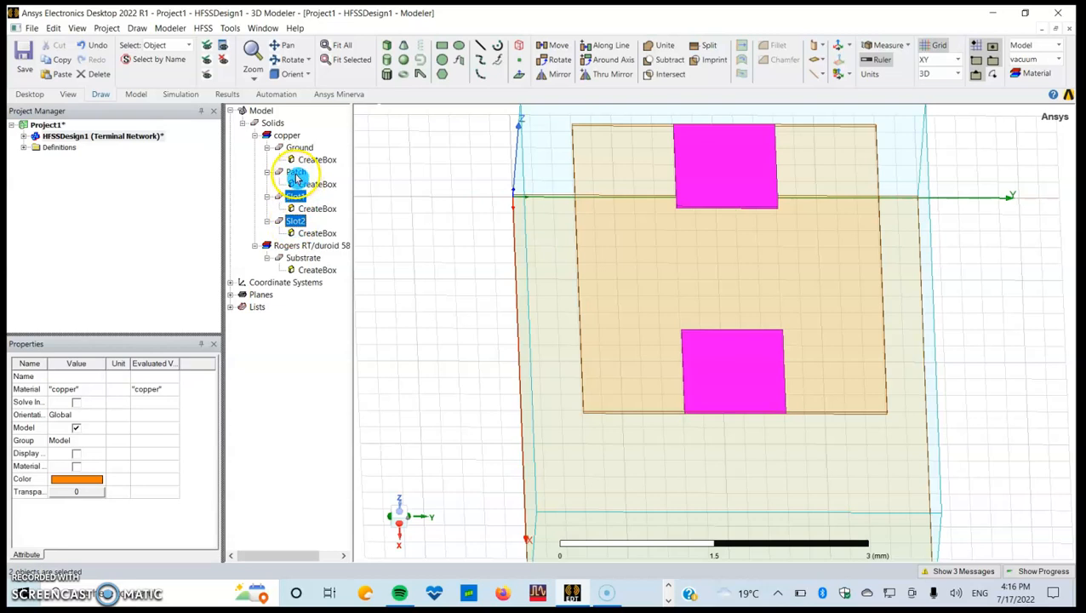
click(398, 177)
Step: Subtract Slot1 and Slot2 from Patch without cloning the tool objects
click(295, 173)
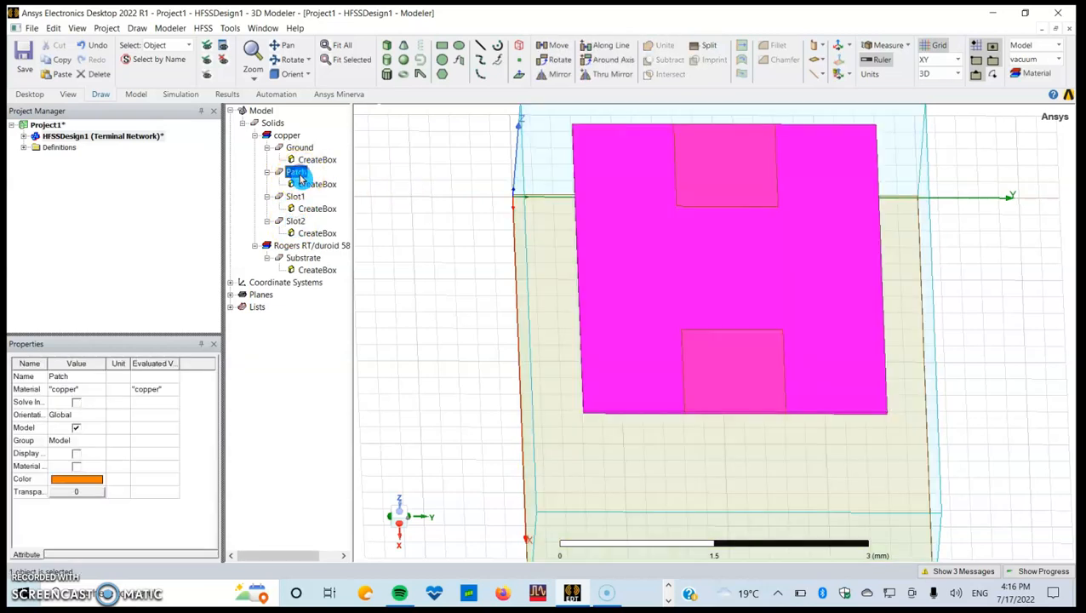
ctrl+click(296, 197)
ctrl+click(295, 221)
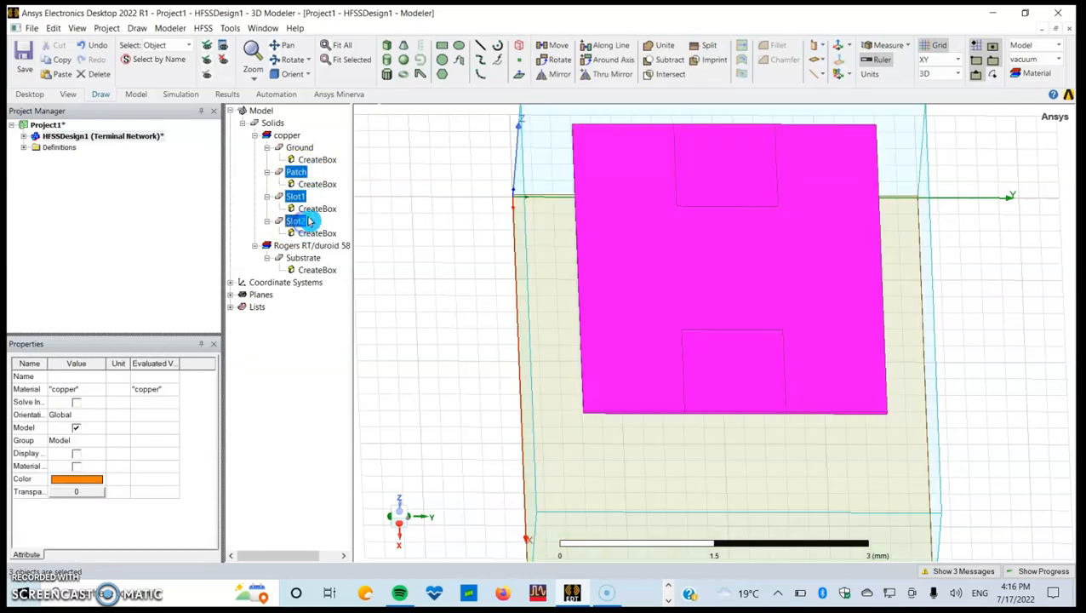
click(170, 27)
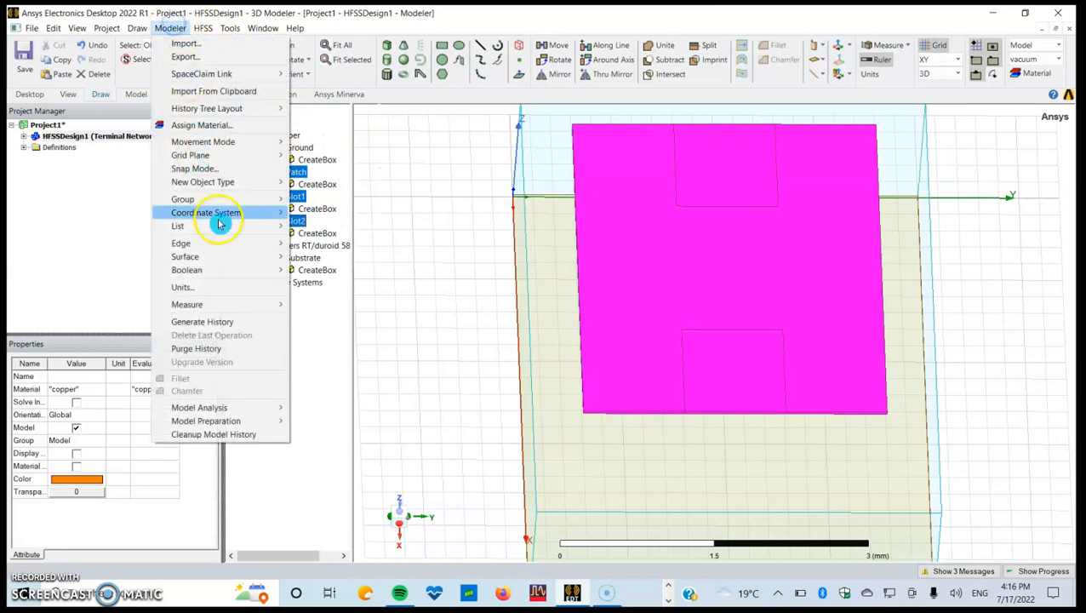
mouse_move(236, 272)
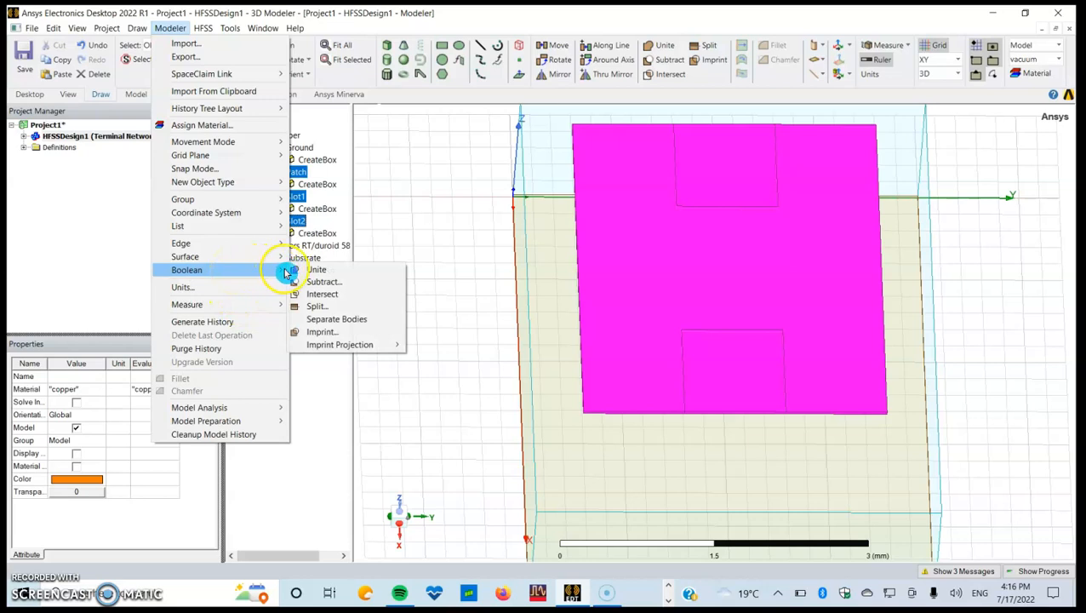
click(313, 284)
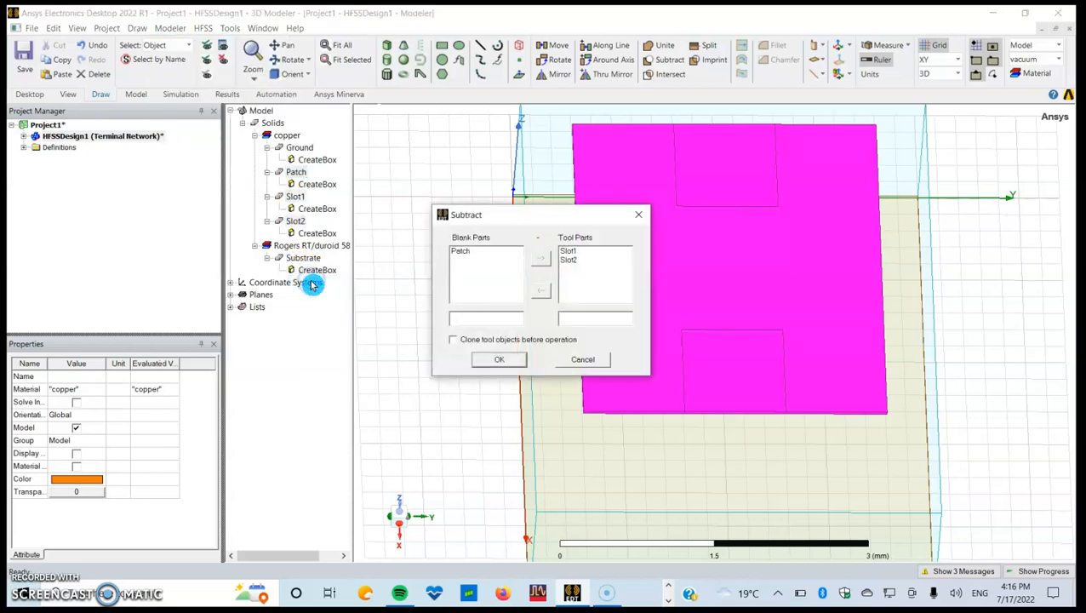
click(499, 360)
click(434, 378)
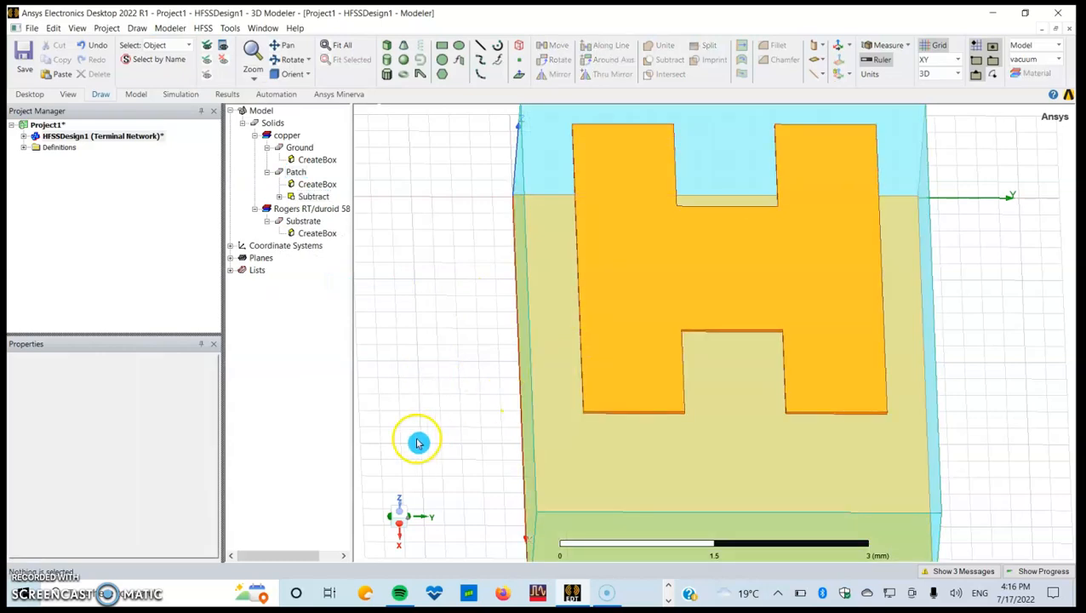
Step: Draw a narrow box for the feed line, running from the inner edge of the patch's +X notch outward along X
mouse_move(644, 378)
alt+mouse_down()
mouse_move(647, 422)
mouse_move(586, 415)
mouse_move(654, 443)
mouse_move(655, 286)
mouse_move(652, 378)
mouse_move(677, 385)
mouse_move(668, 349)
mouse_move(647, 364)
mouse_move(655, 373)
alt+mouse_up()
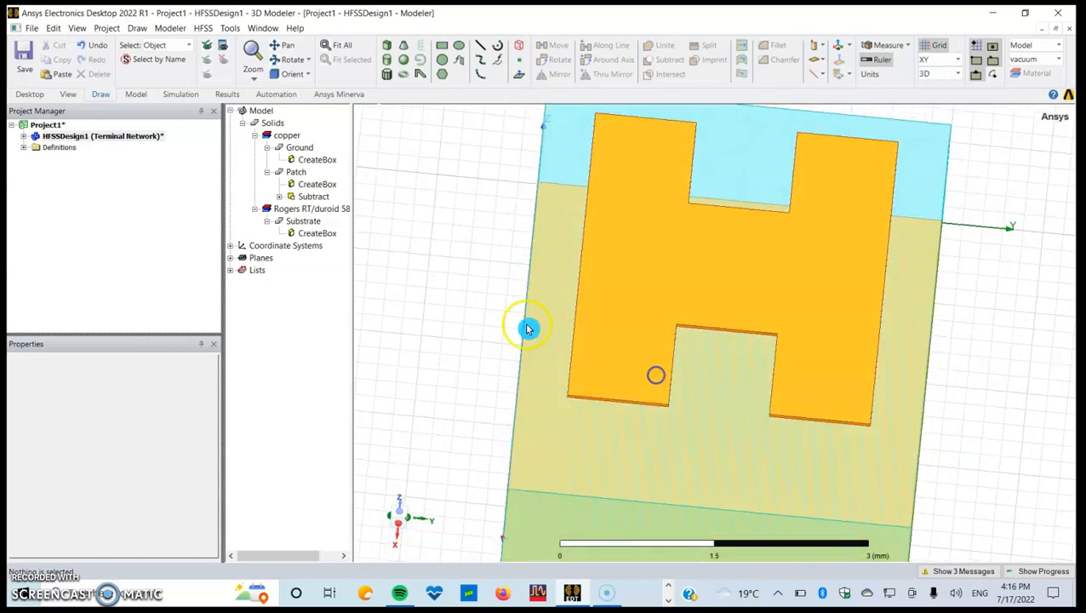
click(388, 45)
click(698, 335)
click(741, 481)
click(739, 459)
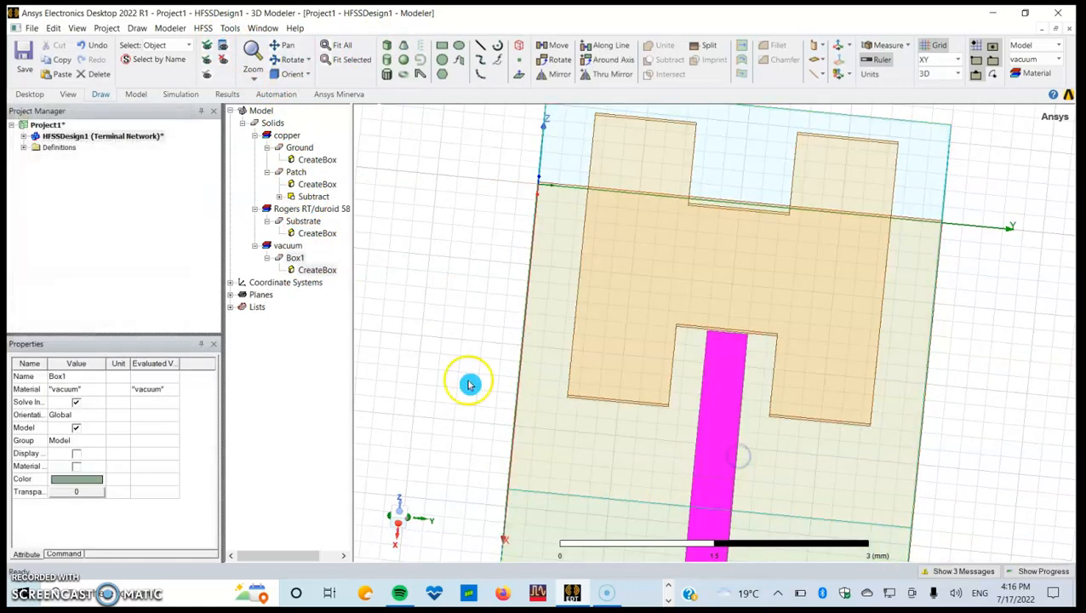
Step: Rename the new box Feed and assign it the copper material
double_click(305, 265)
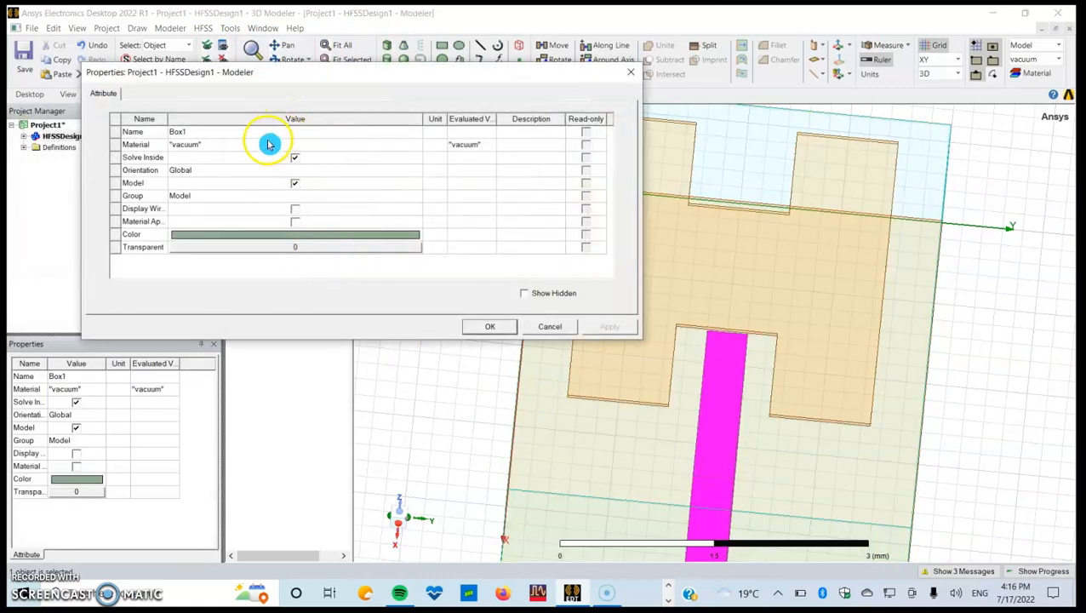
click(265, 134)
text(Feed)
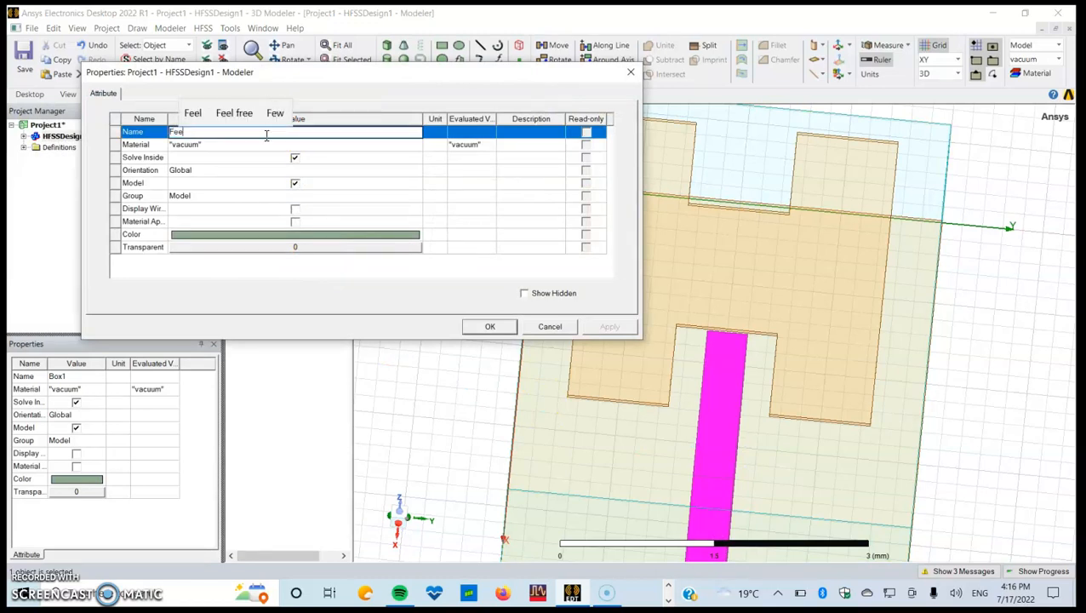
click(257, 145)
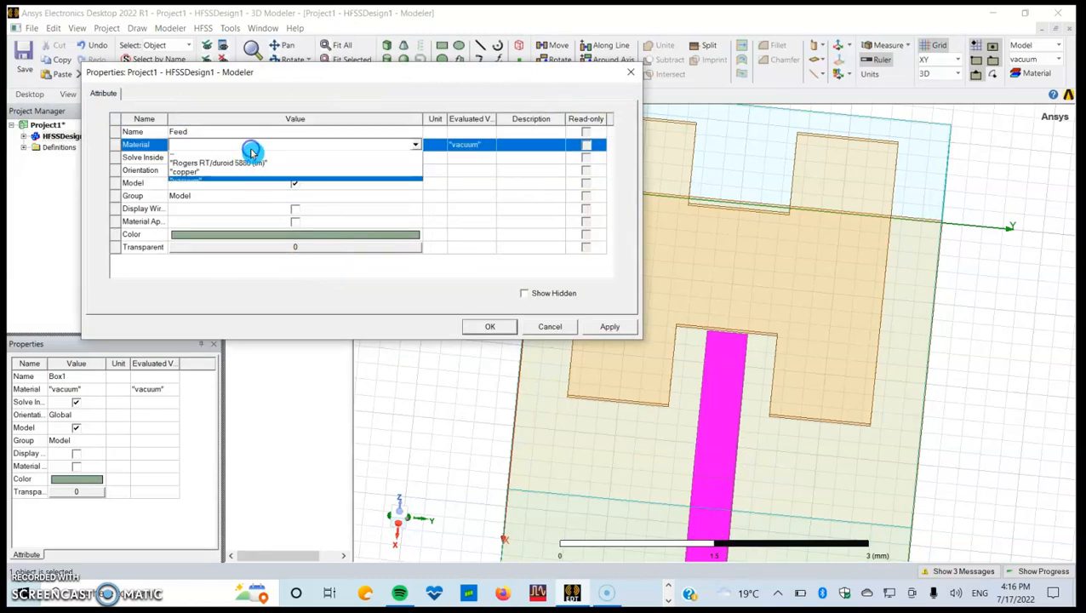
click(215, 181)
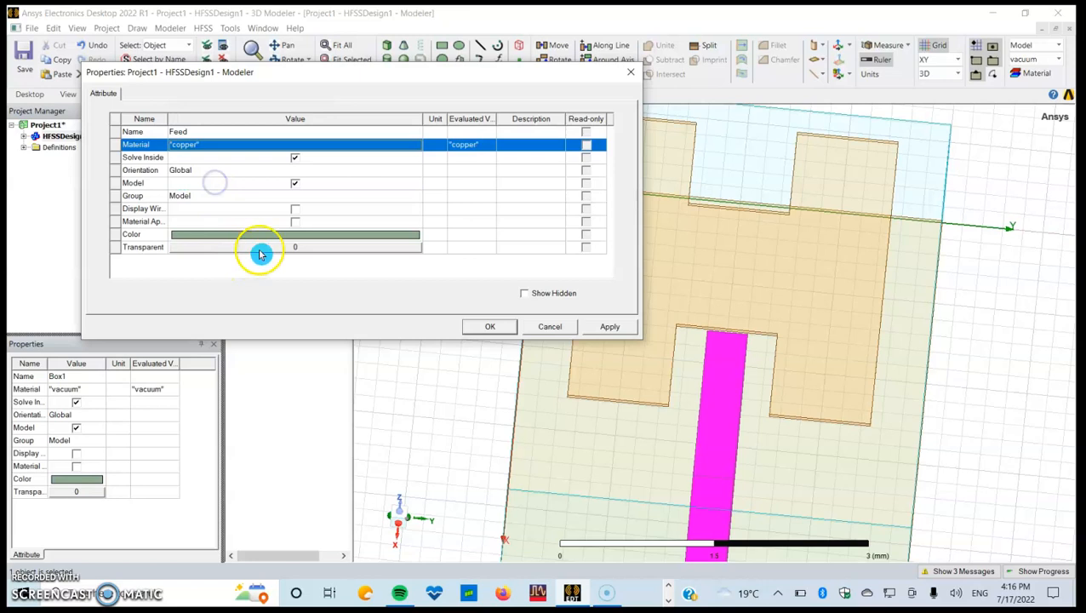
Step: Set Feed's color to orange (255, 128, 0) and apply its attributes
click(315, 235)
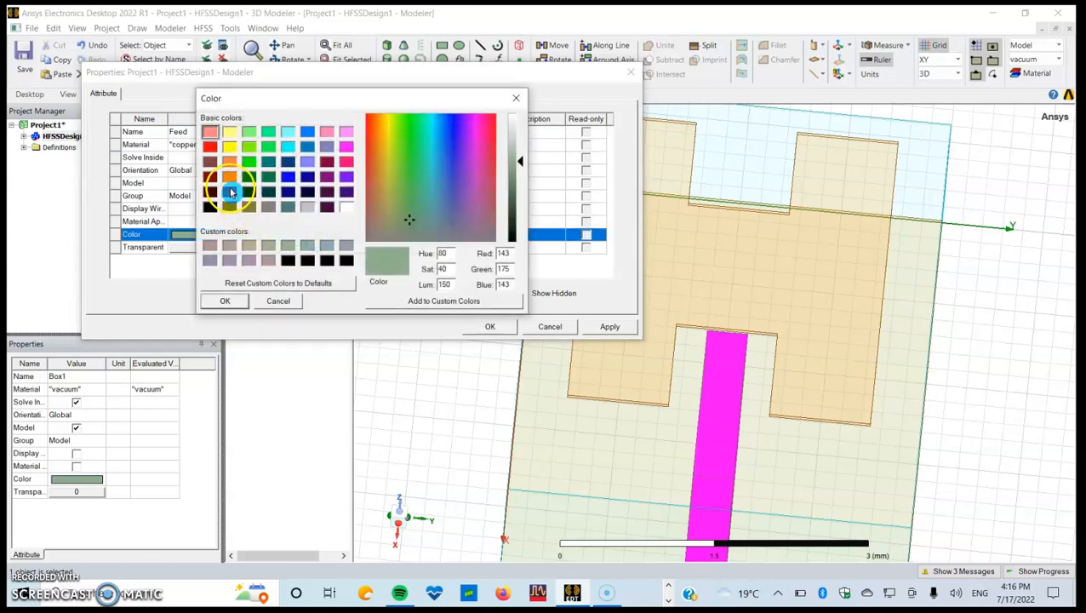
click(230, 180)
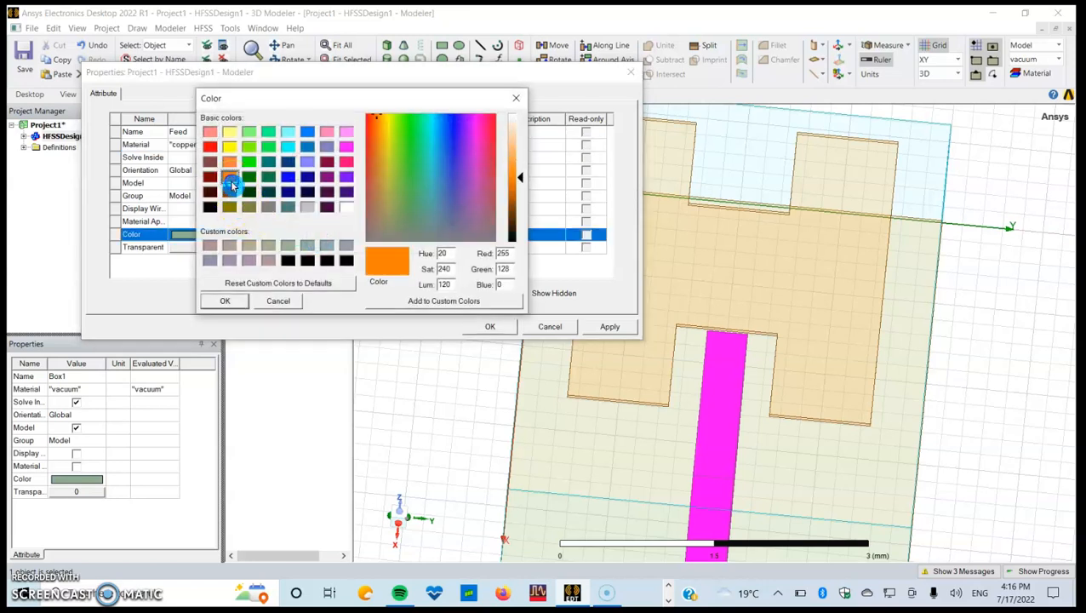
click(607, 325)
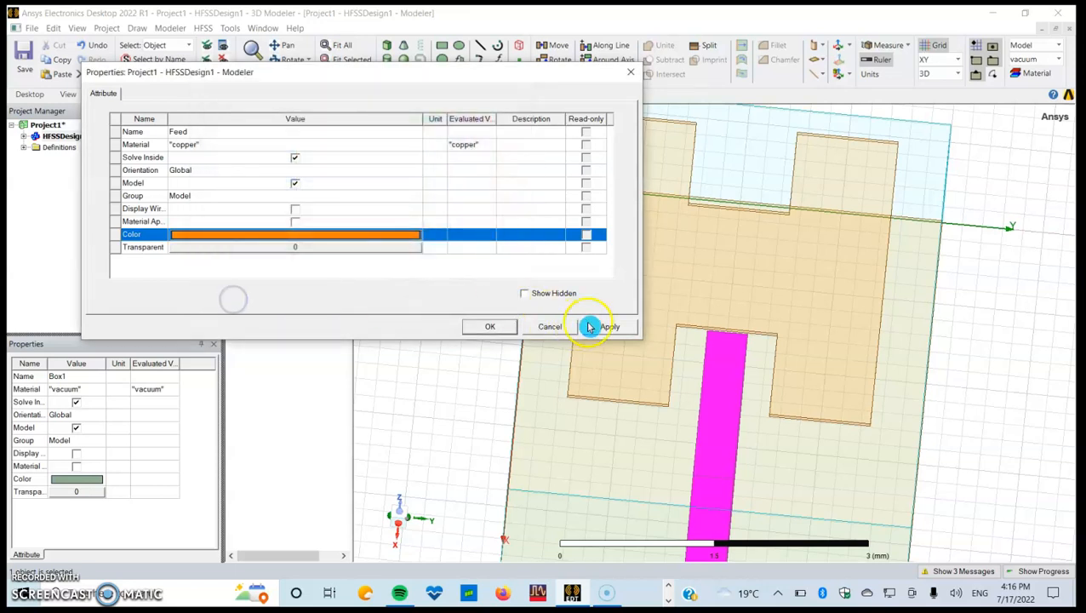
Step: Set the X coordinate of the Feed box's position to B+Lp-L1
click(489, 326)
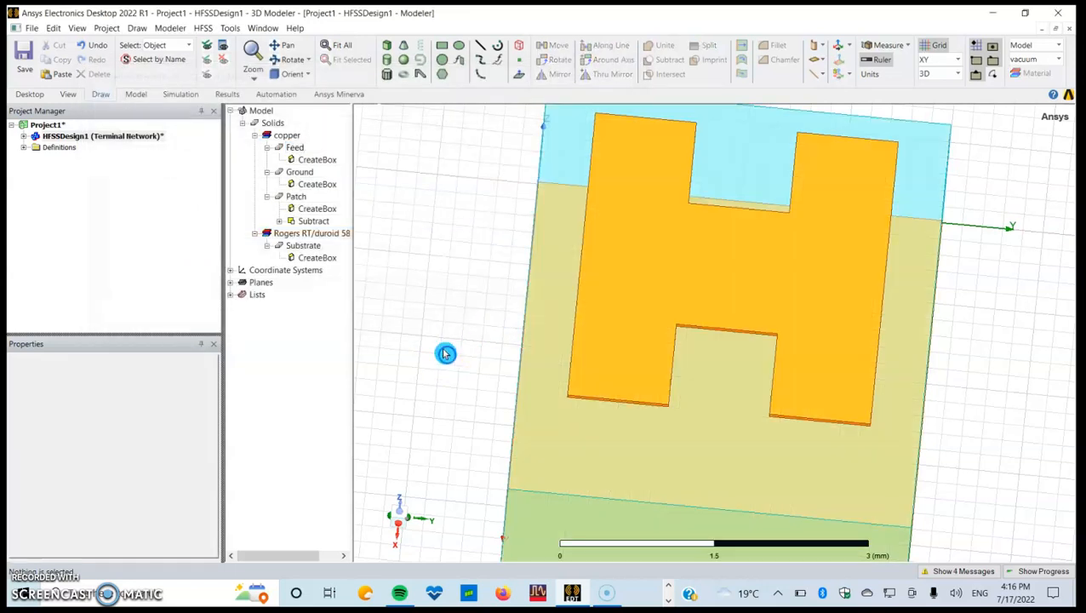
double_click(311, 160)
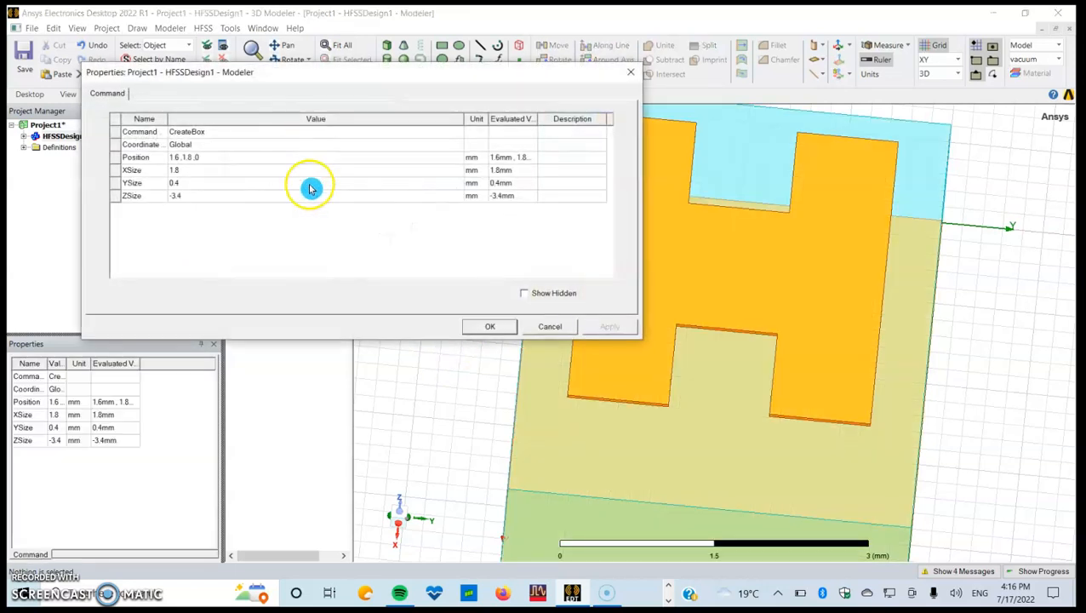
click(192, 158)
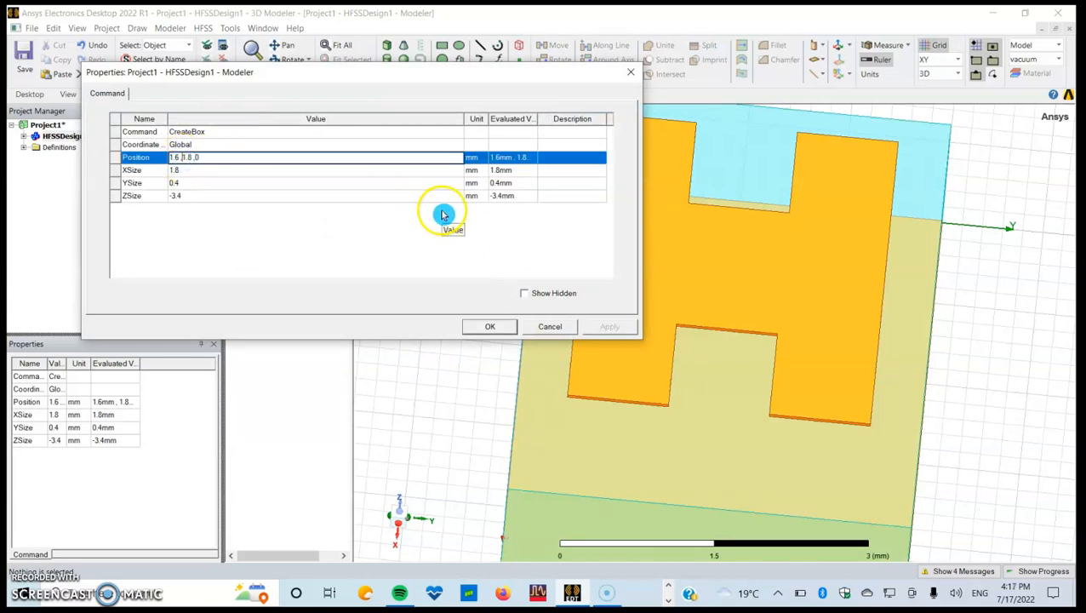
key(BackSpace)
key(BackSpace)
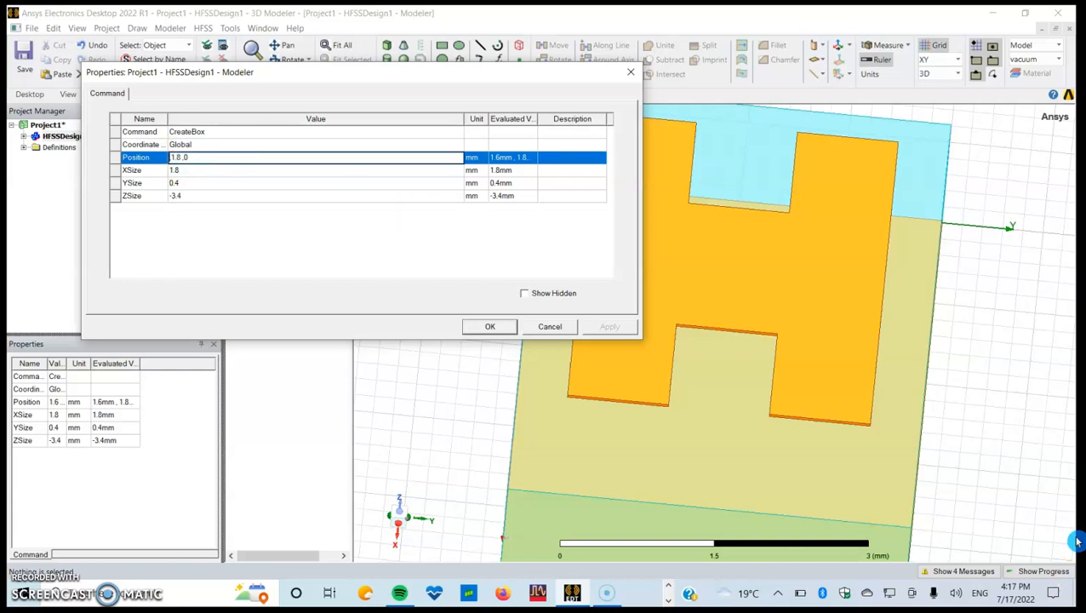
text(B+)
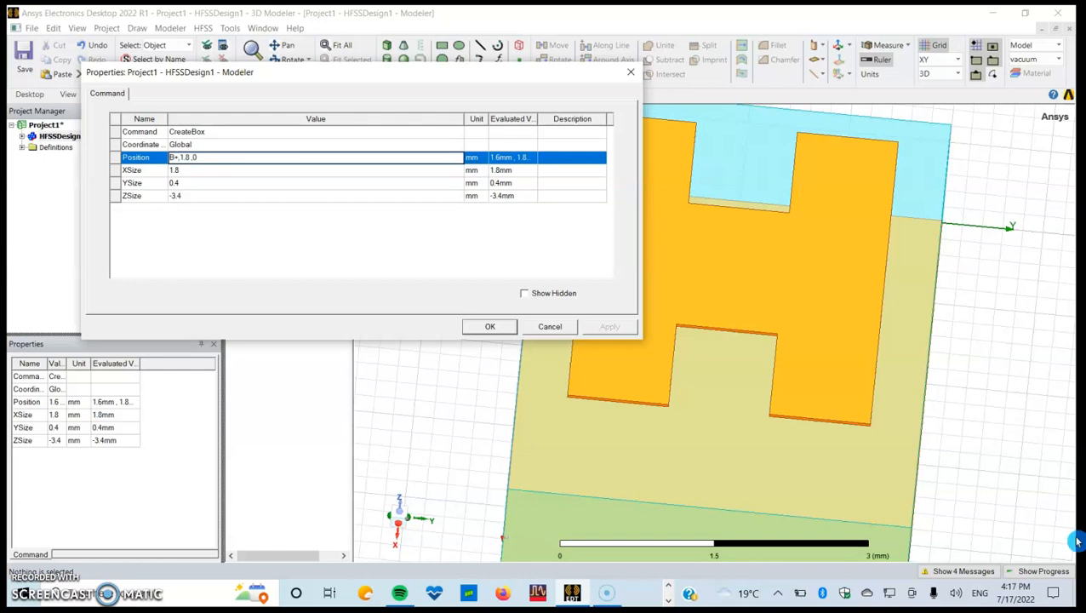
text(Lp)
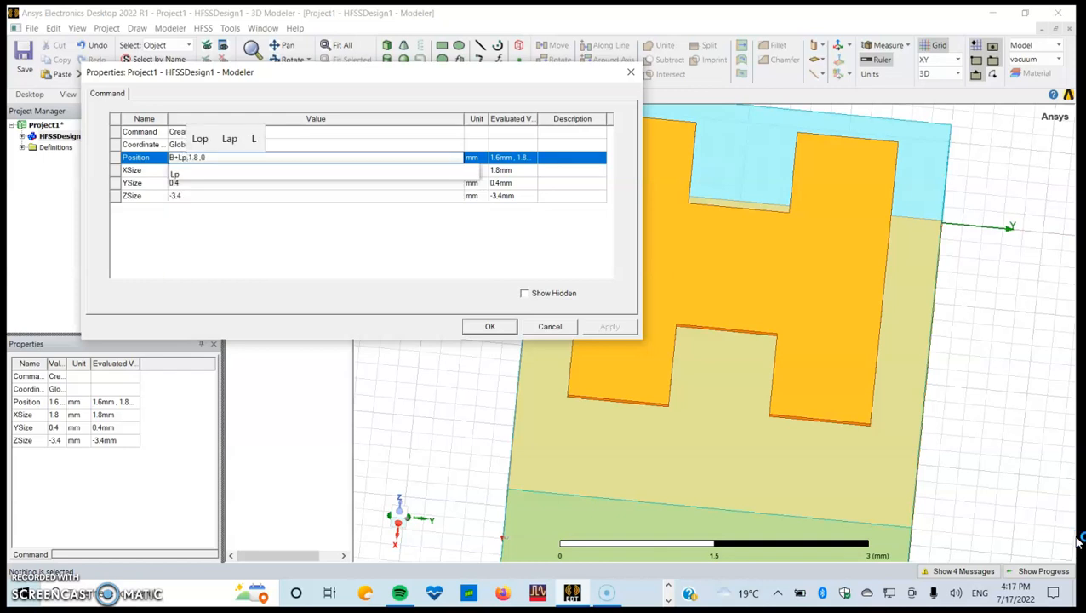
text(-L1)
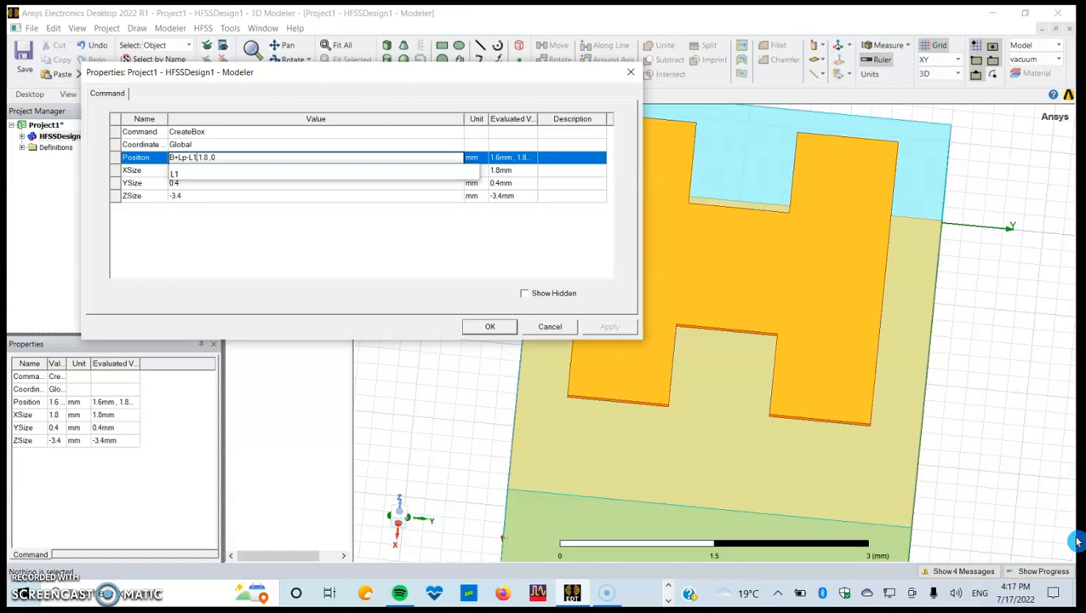
Step: Set the Y coordinate of the Feed box's position to Wg/2-Wf/2
key(BackSpace)
key(BackSpace)
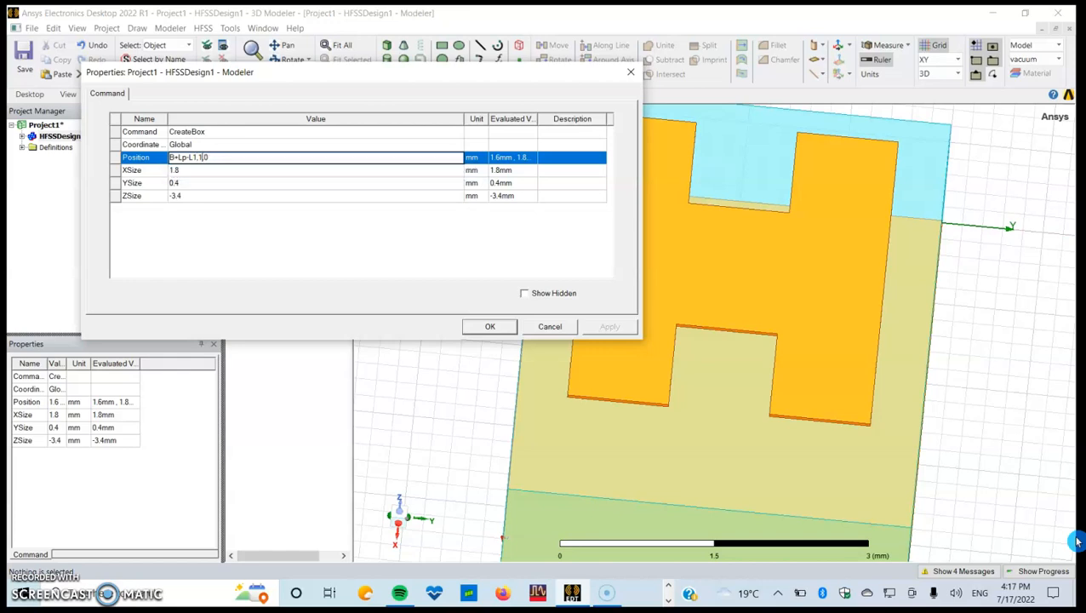
text(Wg)
key(BackSpace)
key(BackSpace)
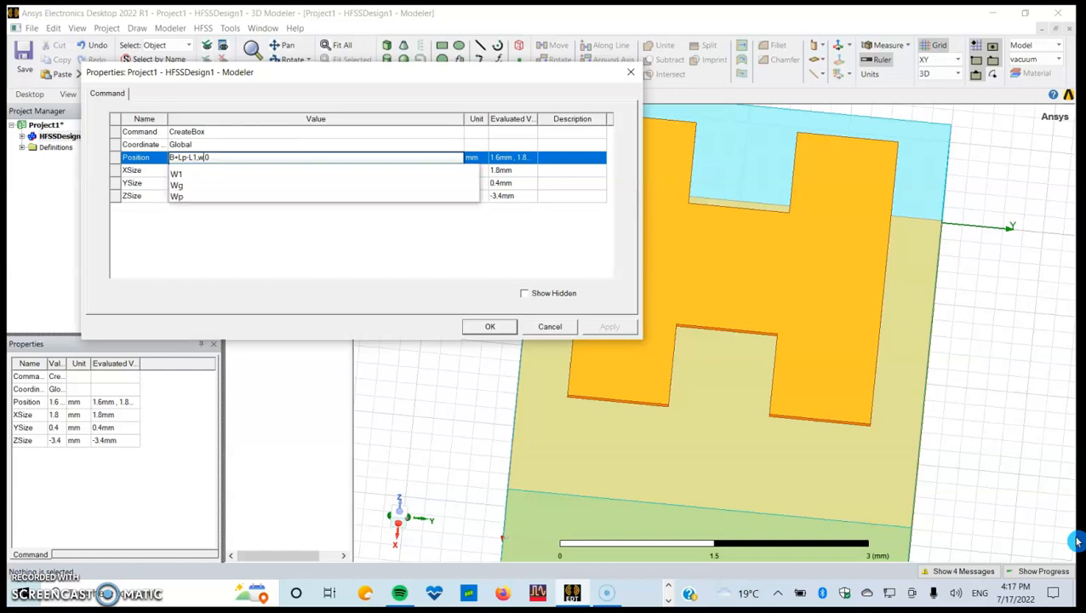
text(Wg)
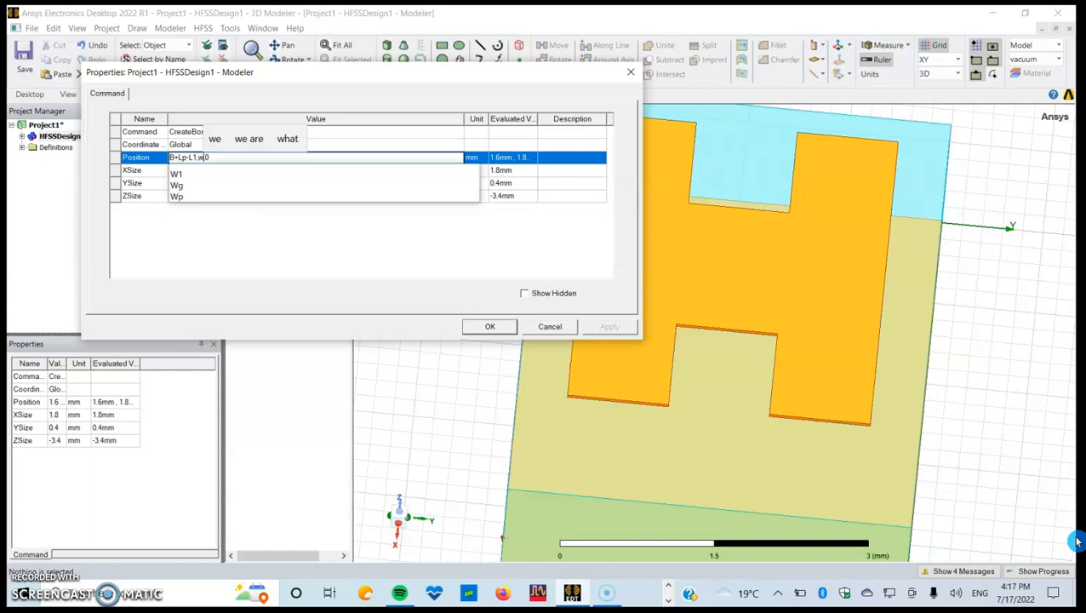
key(BackSpace)
key(BackSpace)
text(Wg/)
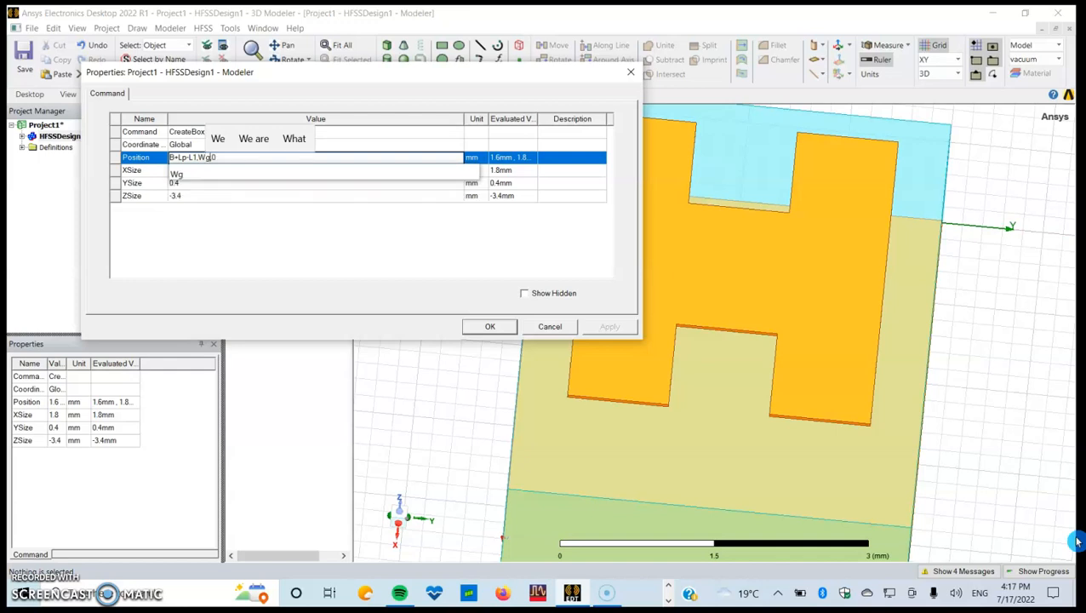
text(2)
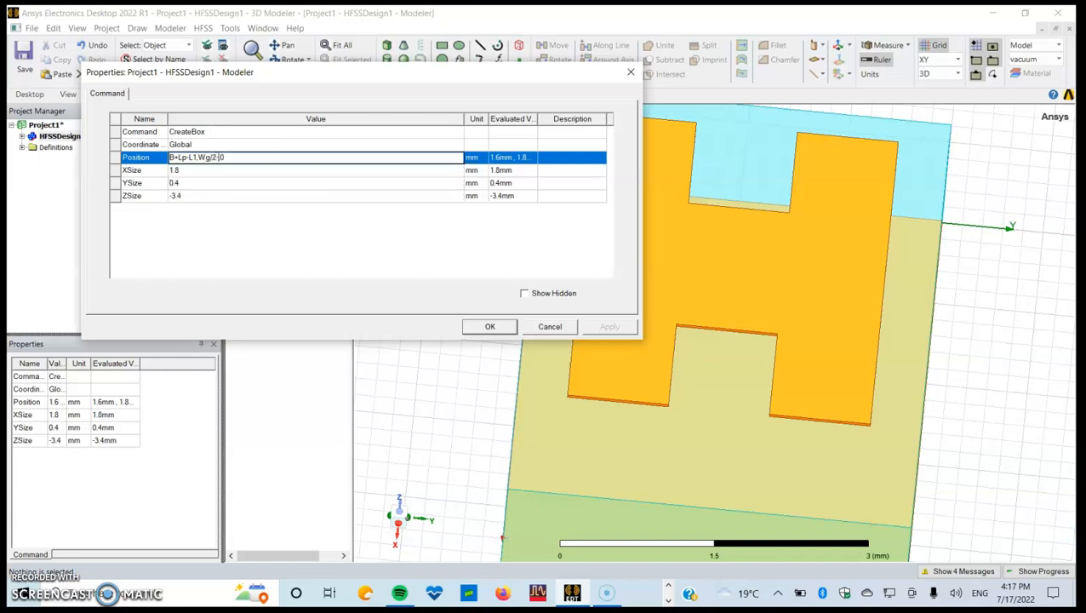
text(-WF)
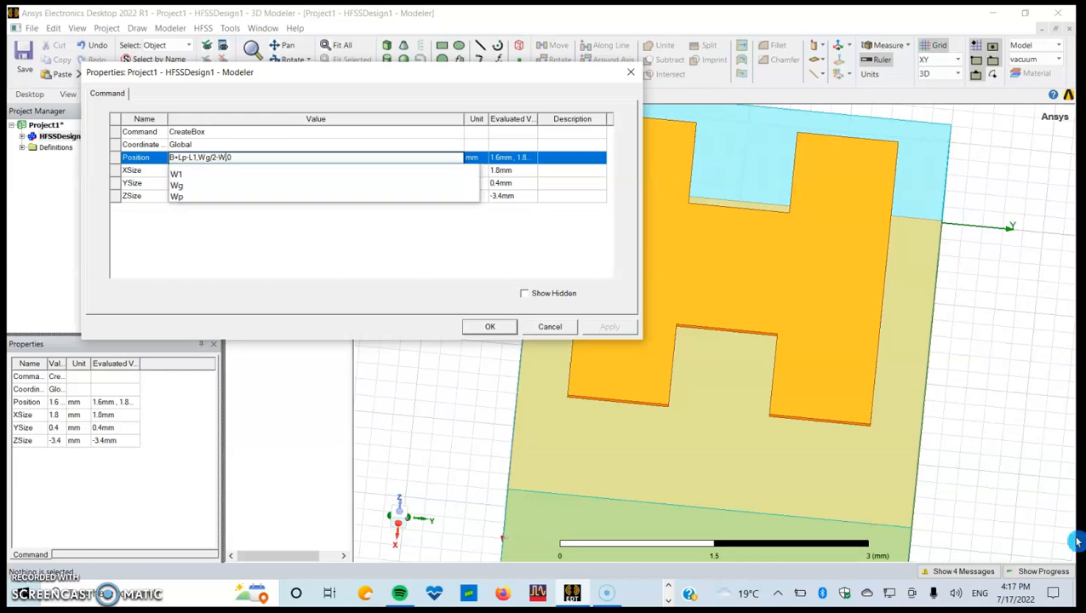
key(BackSpace)
text(f)
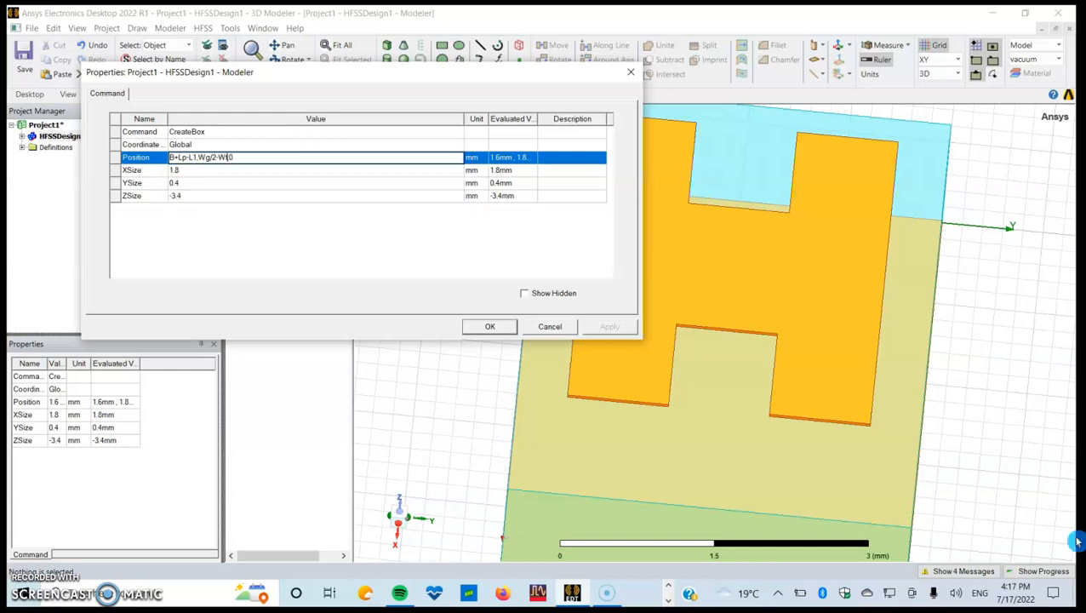
text(/2)
Step: Set the Z coordinate of Feed's position to Hp+Hs and define the new variable Wf as 0.2 mm
click(285, 159)
text(H)
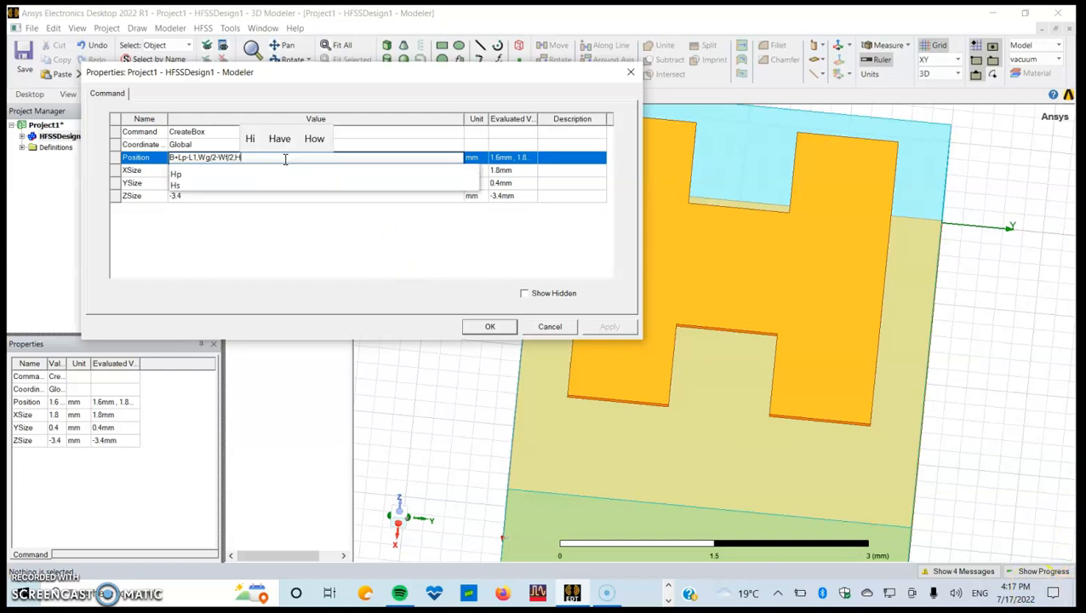
text(p+Hs)
click(245, 230)
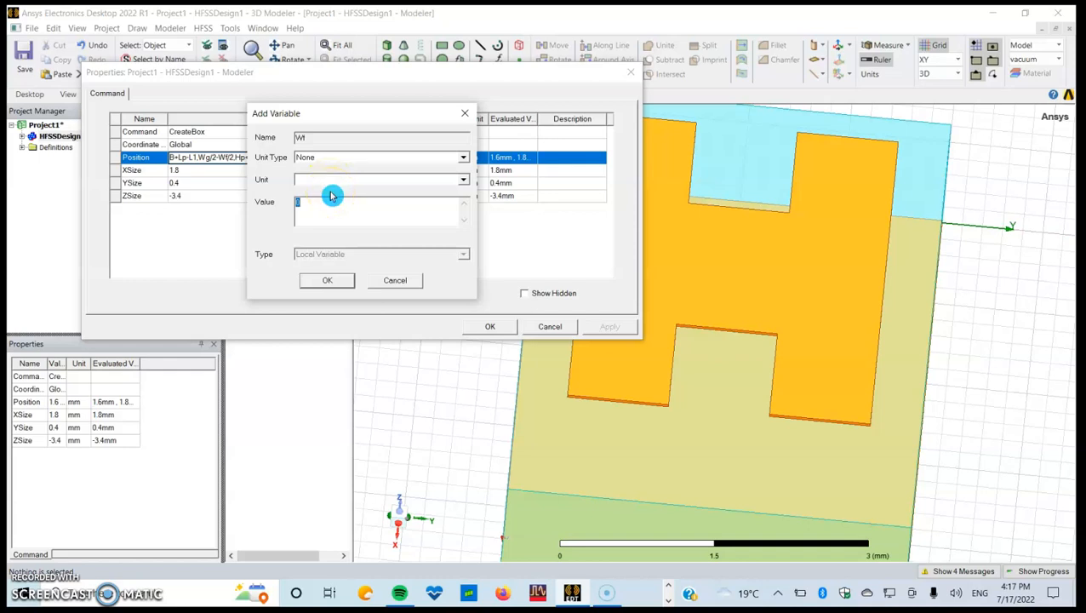
text(0.2mm)
click(328, 281)
Step: Set Feed's XSize to the new variable Lf, defined as 2.2 mm
click(198, 172)
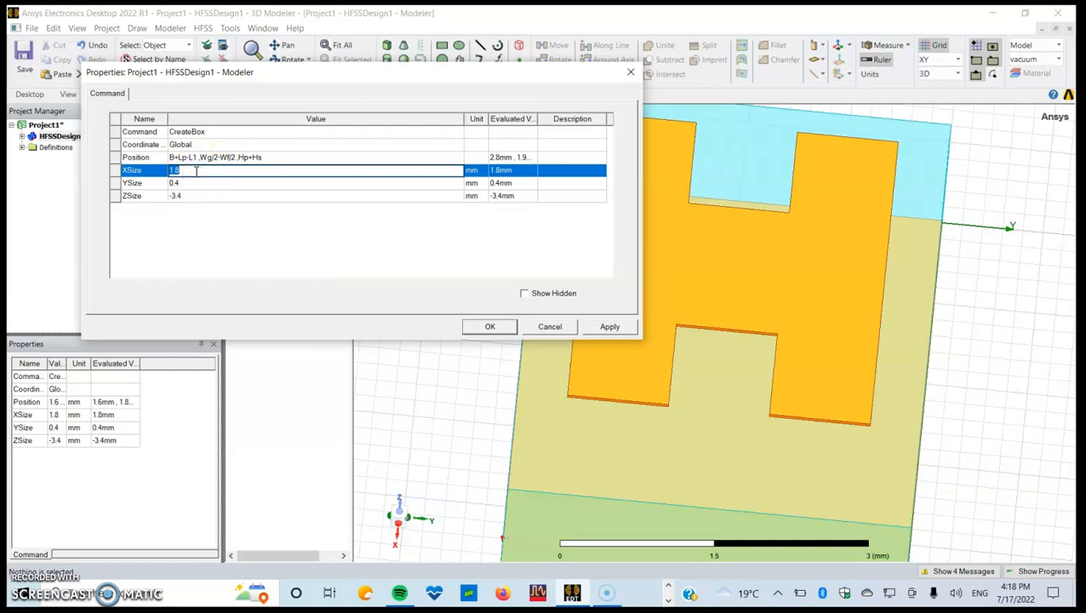
text(Lf)
click(182, 201)
text(2.2)
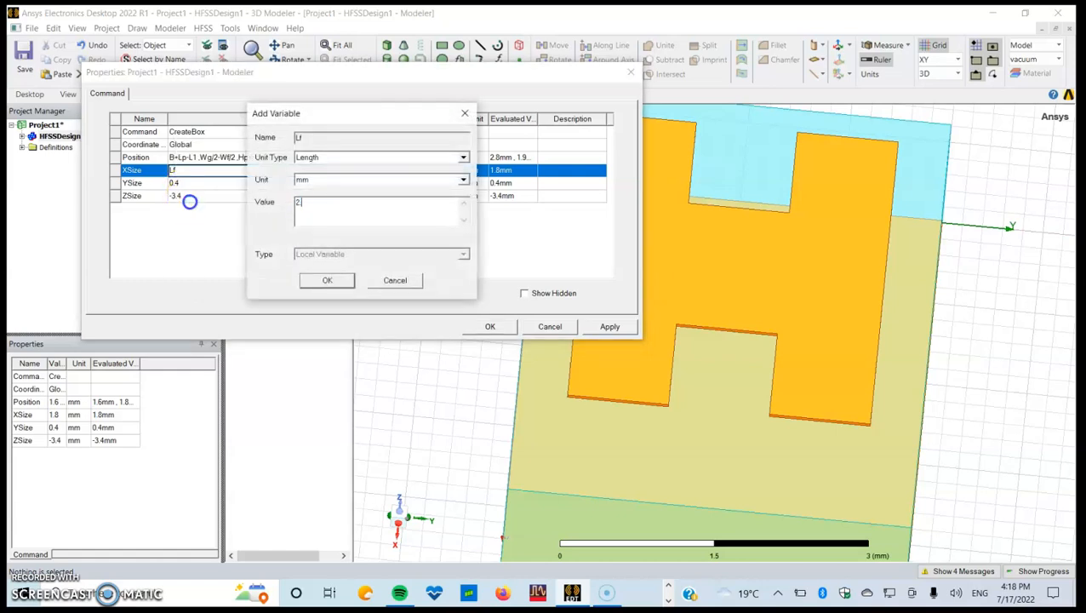
click(327, 280)
Step: Set Feed's YSize to Wf and ZSize to Hp, and apply the box dimensions
click(222, 186)
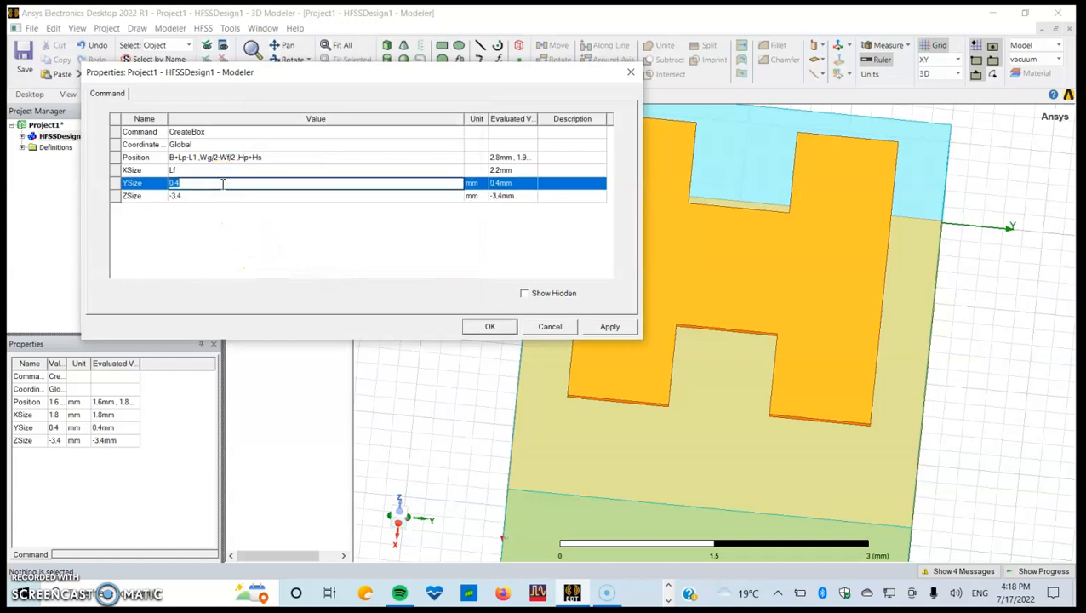
text(Wf)
click(231, 224)
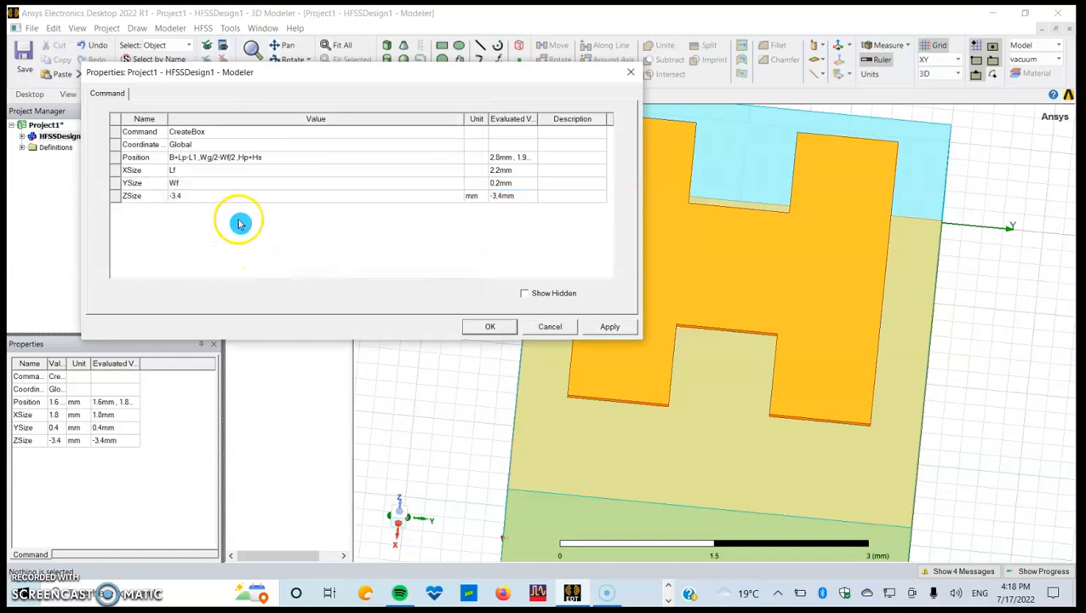
click(204, 195)
text(H)
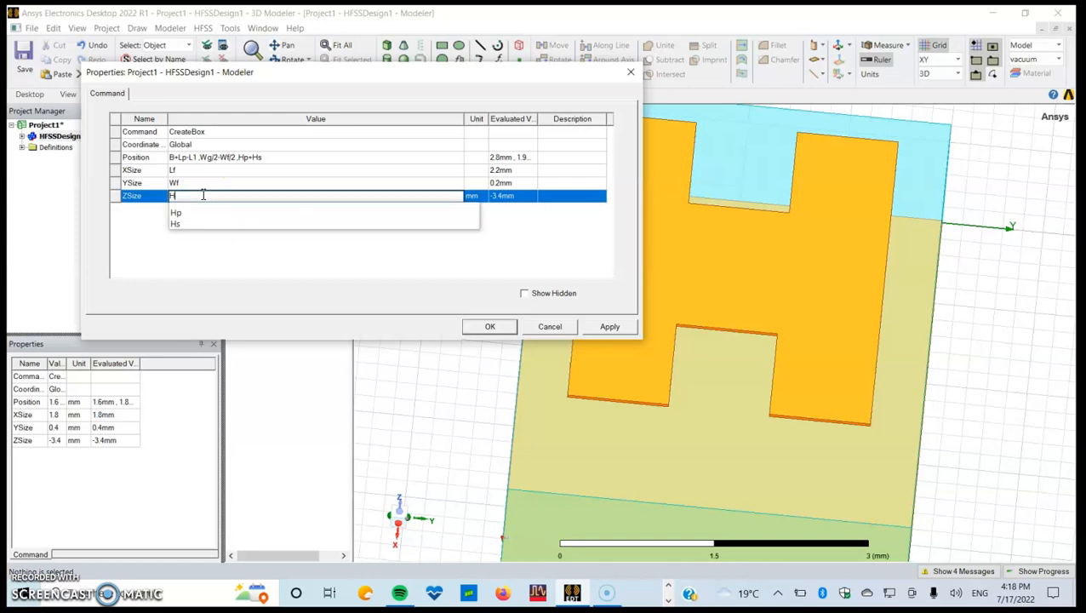
text(p)
click(286, 247)
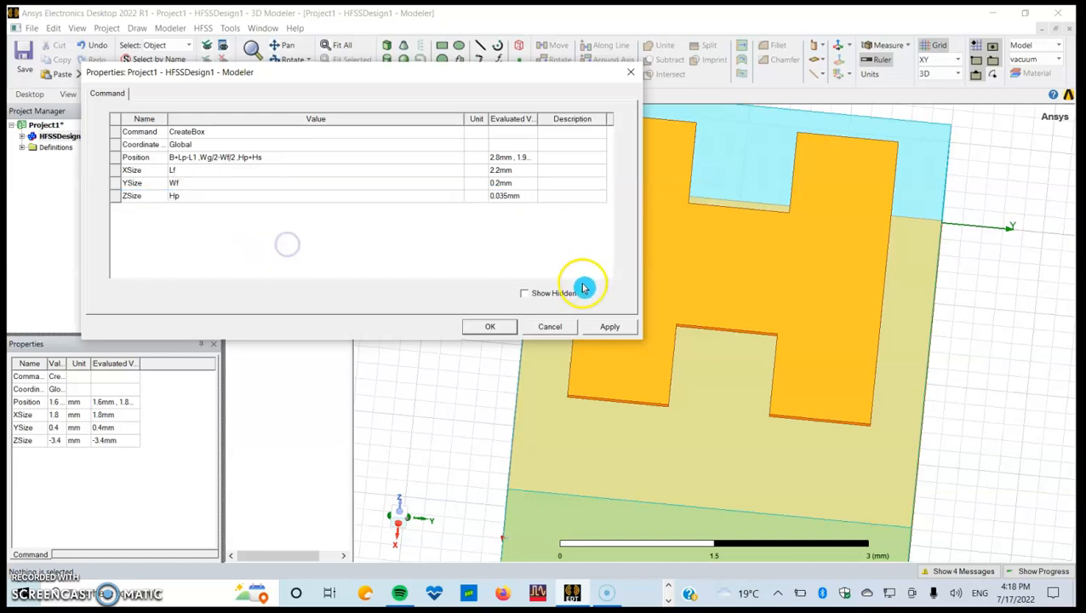
click(609, 328)
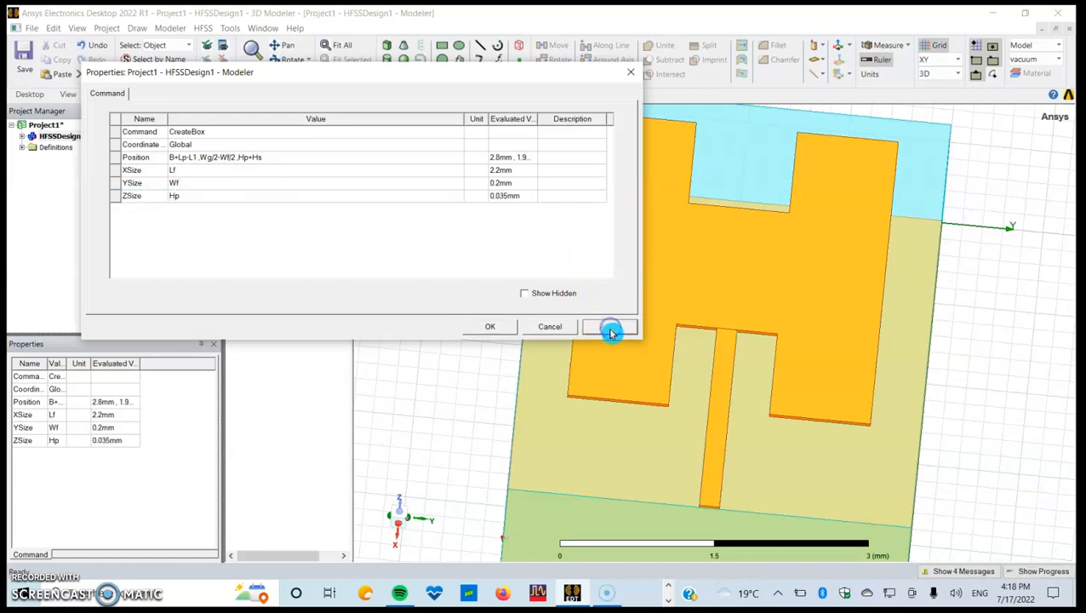
click(492, 328)
Step: Unite Feed with Patch into one copper solid, keeping Patch as the base object
middle_drag(684, 367, 710, 356)
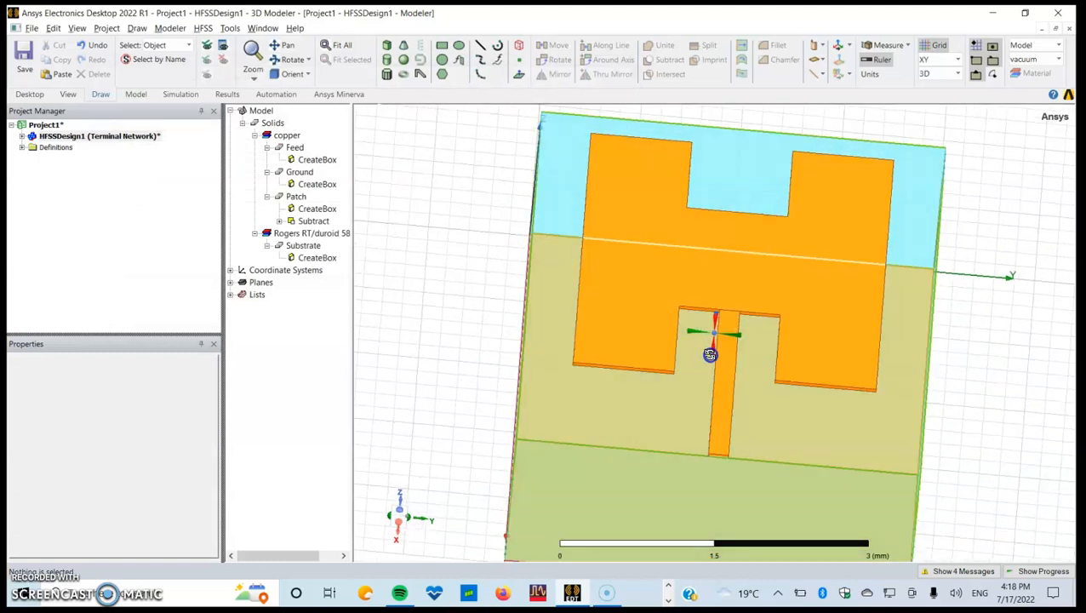
click(298, 197)
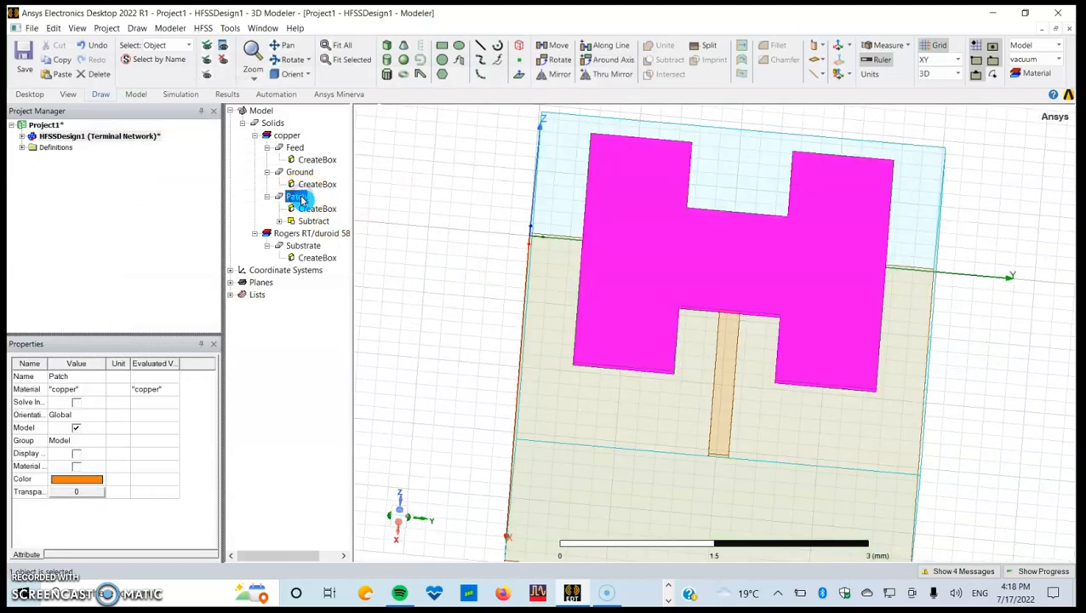
click(299, 199)
ctrl+click(295, 149)
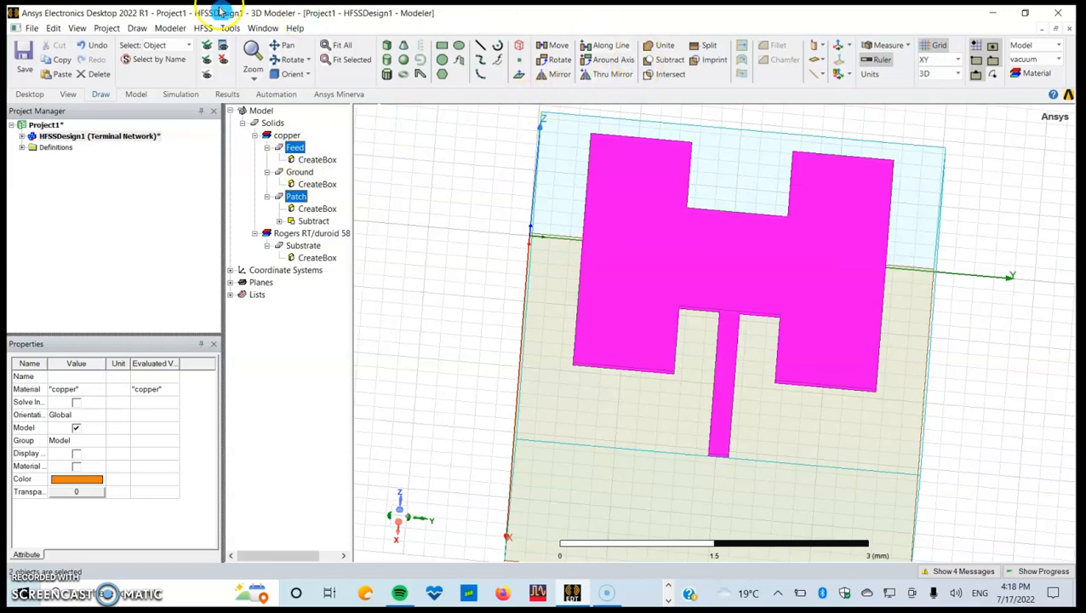
click(173, 30)
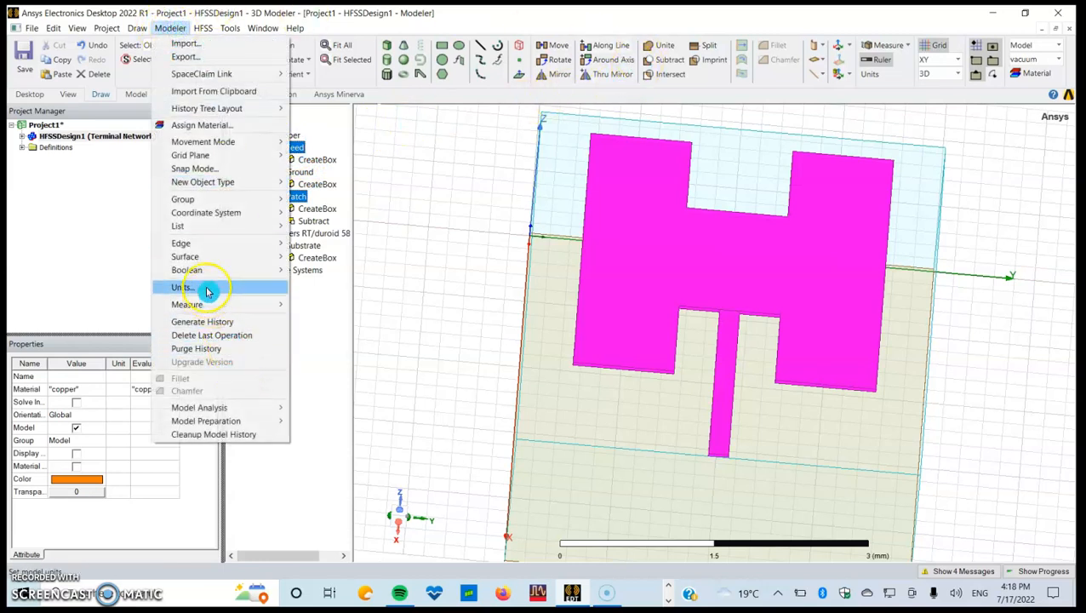
mouse_move(207, 277)
click(304, 273)
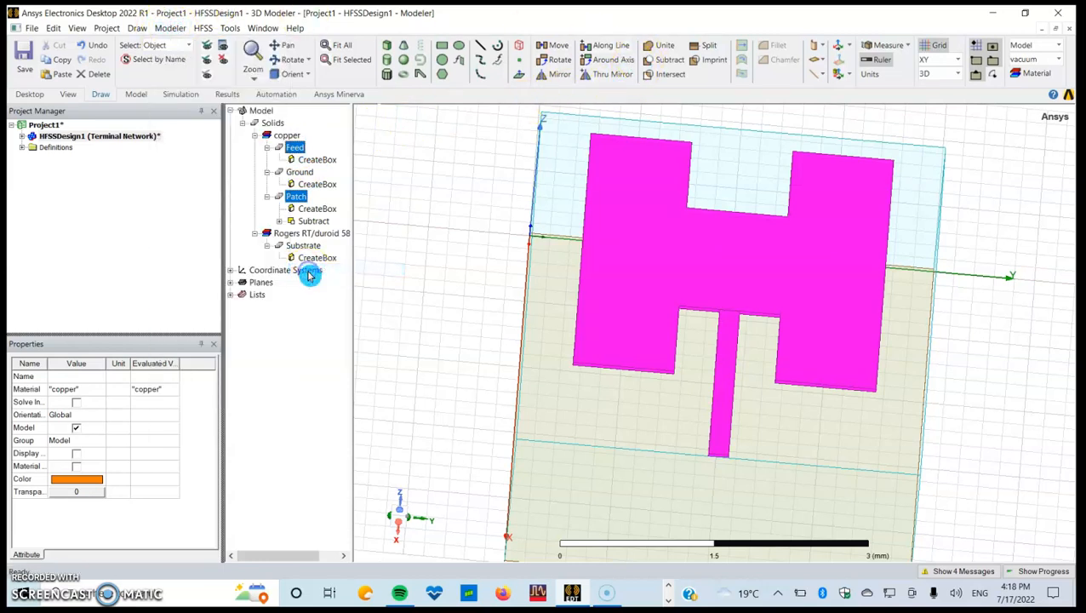
click(431, 338)
click(417, 346)
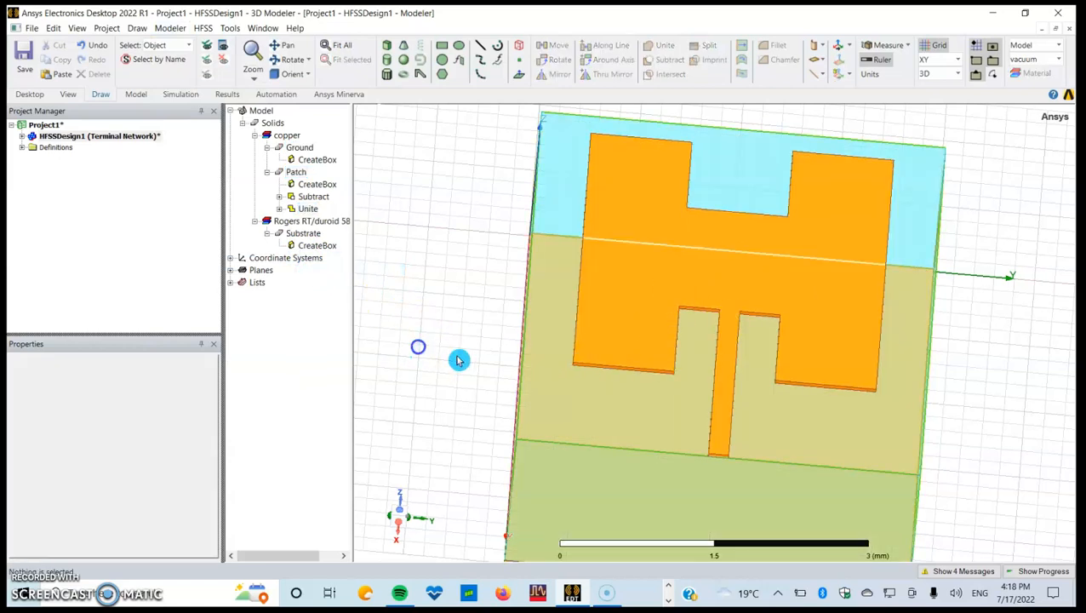
Step: Try to draw a rectangle sheet from the feed line's end corner down to the ground's edge
mouse_move(684, 436)
middle_down()
mouse_move(685, 425)
mouse_move(577, 371)
middle_up()
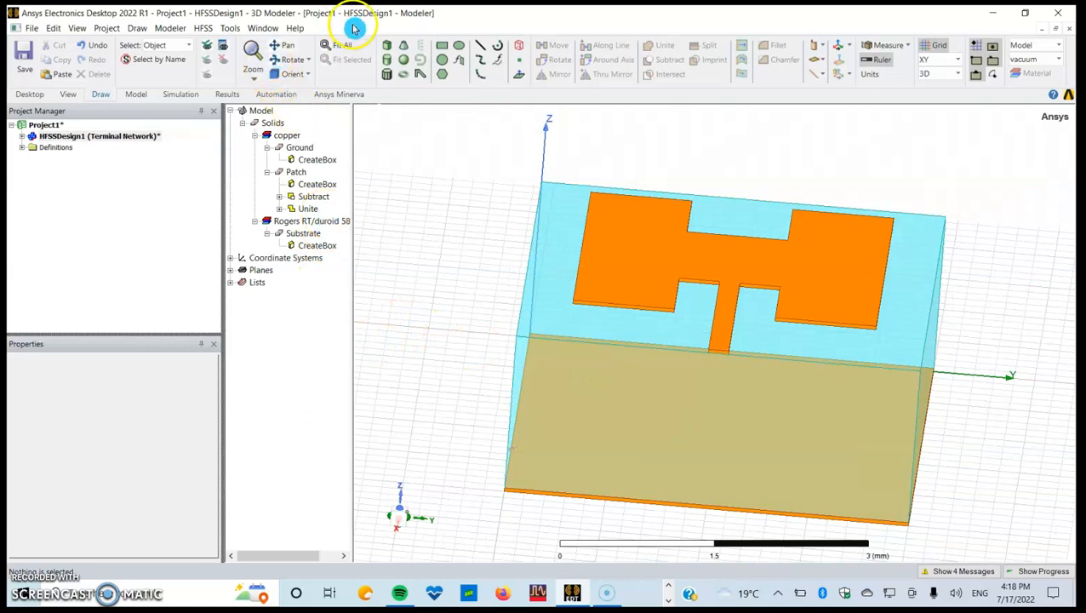
click(441, 47)
click(711, 357)
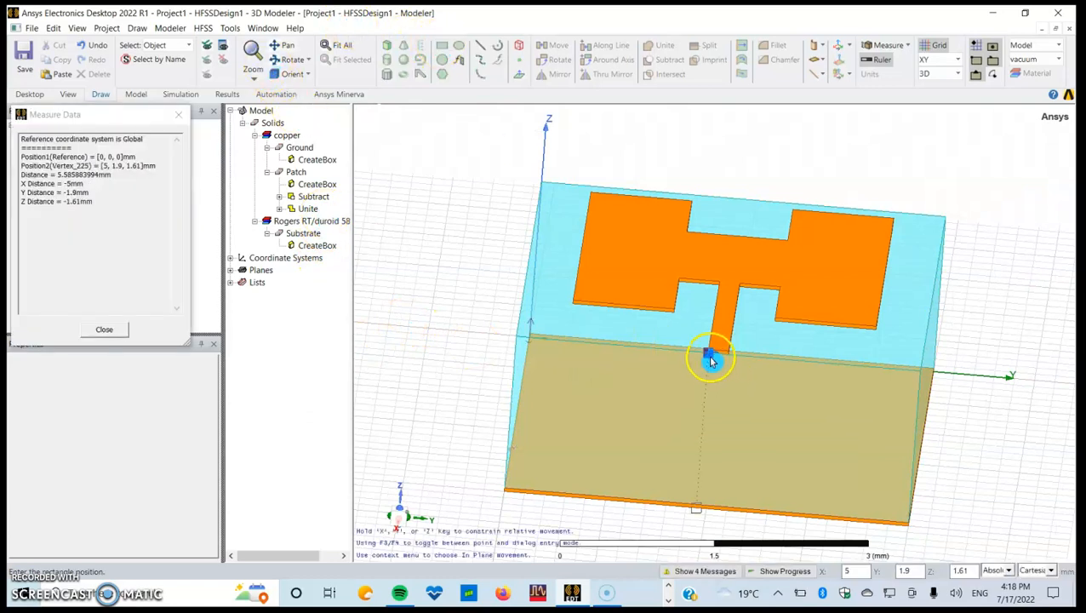
click(723, 513)
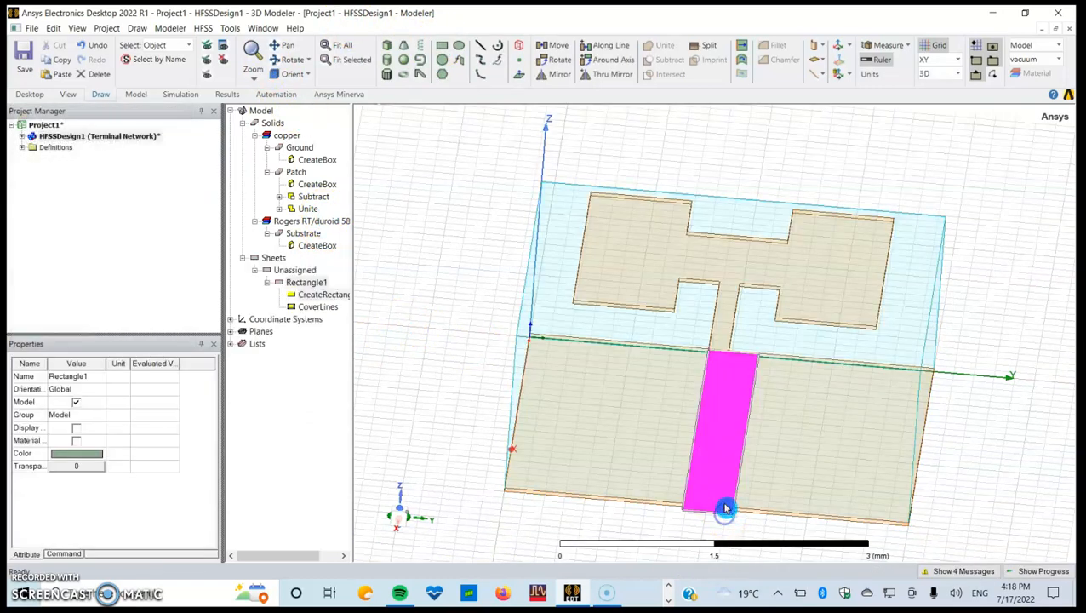
click(390, 371)
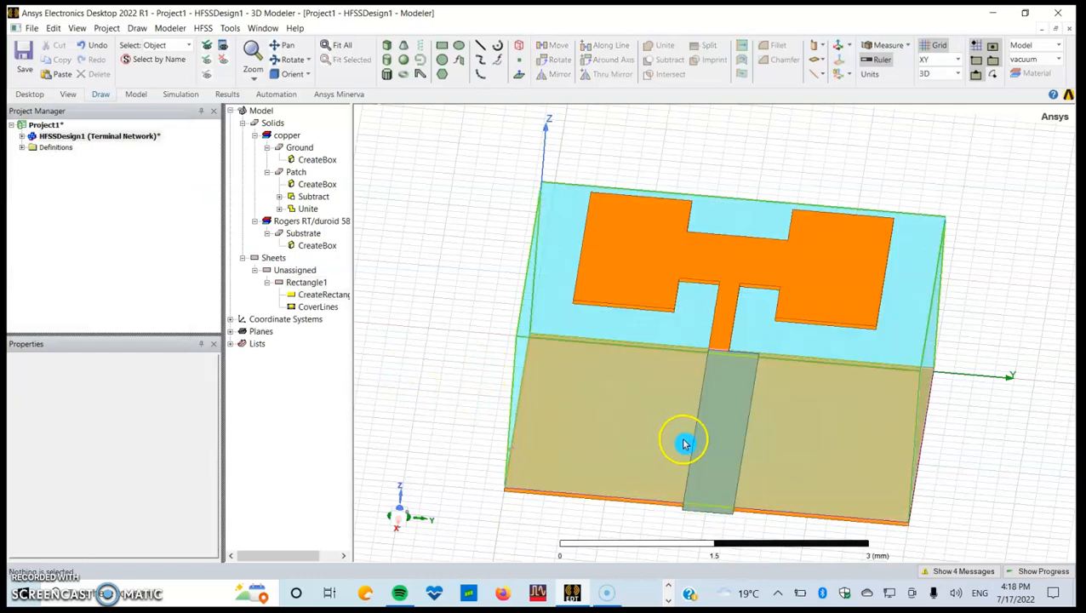
Step: Delete the rectangle sheet drawn at the end of the feed line
mouse_move(737, 442)
middle_down()
mouse_move(758, 389)
mouse_move(768, 448)
middle_up()
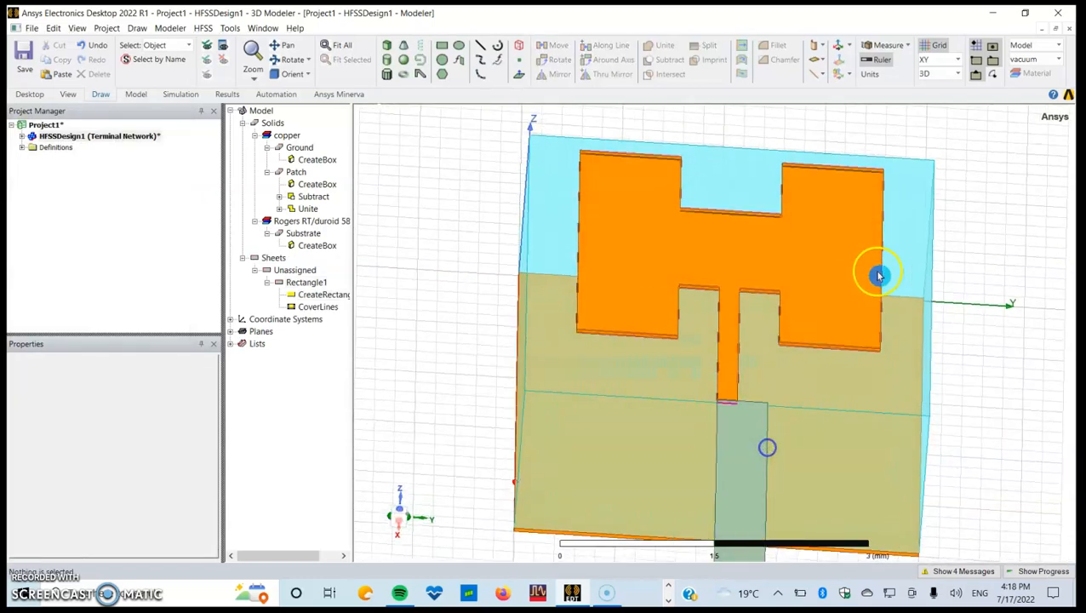
click(727, 512)
click(285, 273)
click(303, 286)
key(Delete)
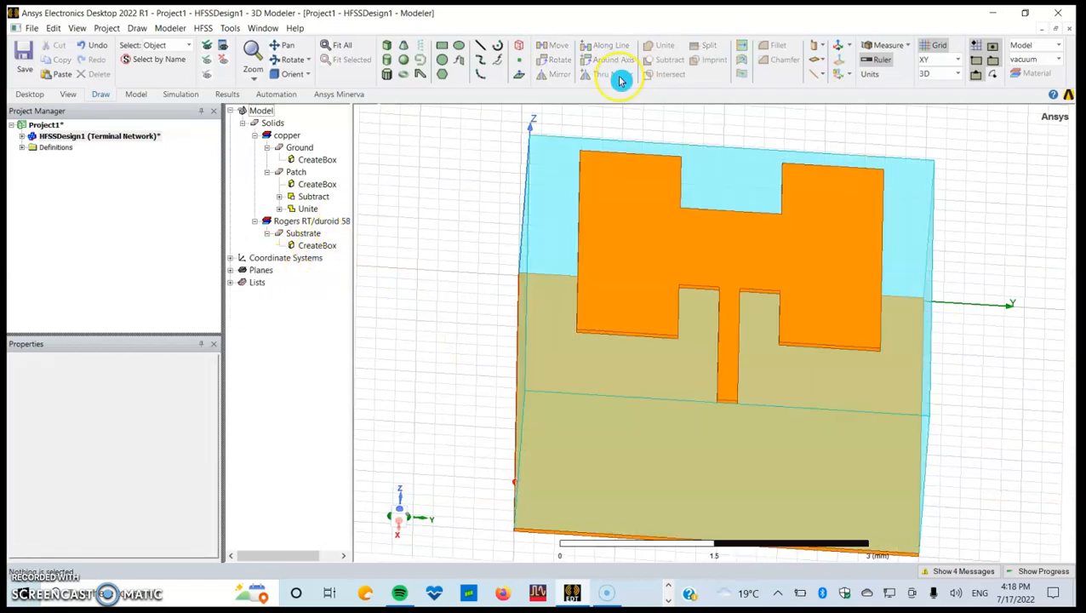
Step: Set the drawing plane to YZ and draw a rectangle sheet about 0.4 by 0.8 mm near the feed line's end
click(945, 58)
click(943, 85)
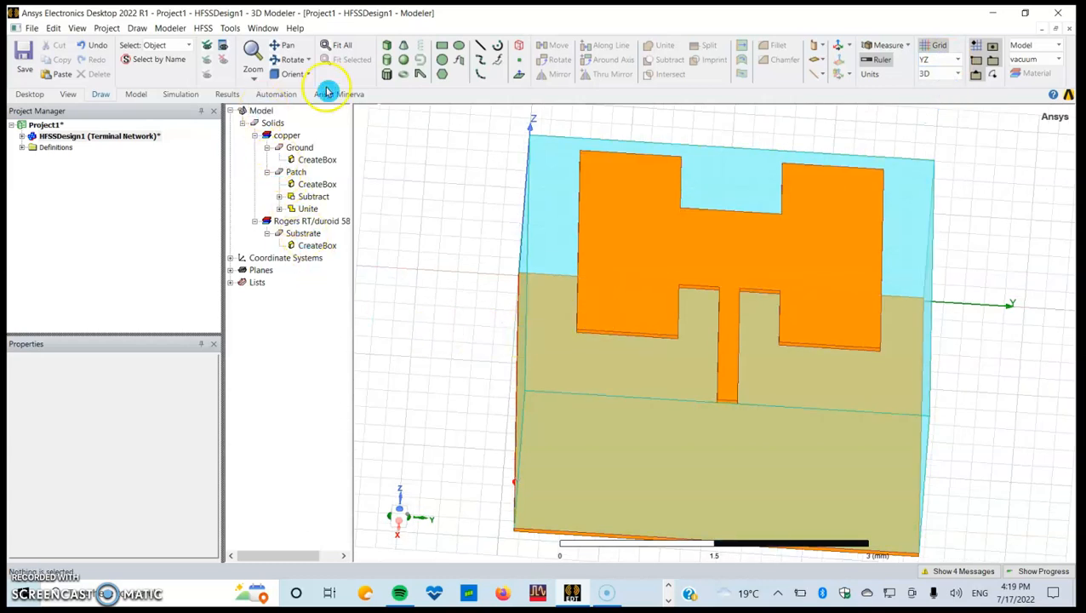
click(440, 45)
click(711, 411)
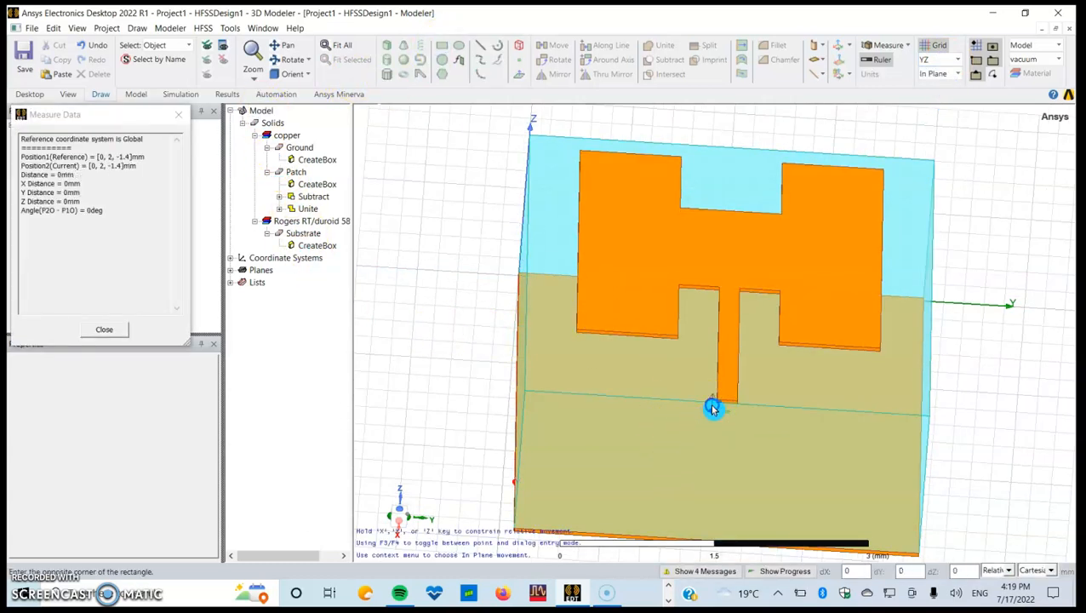
click(739, 484)
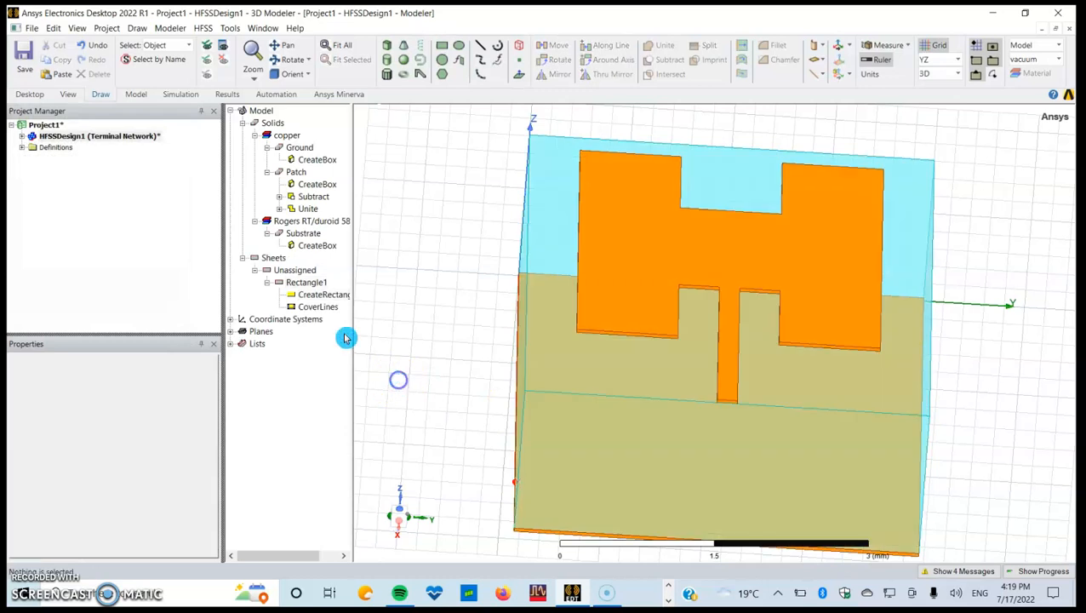
Step: Rename the new rectangle sheet as Port and apply the name
double_click(219, 132)
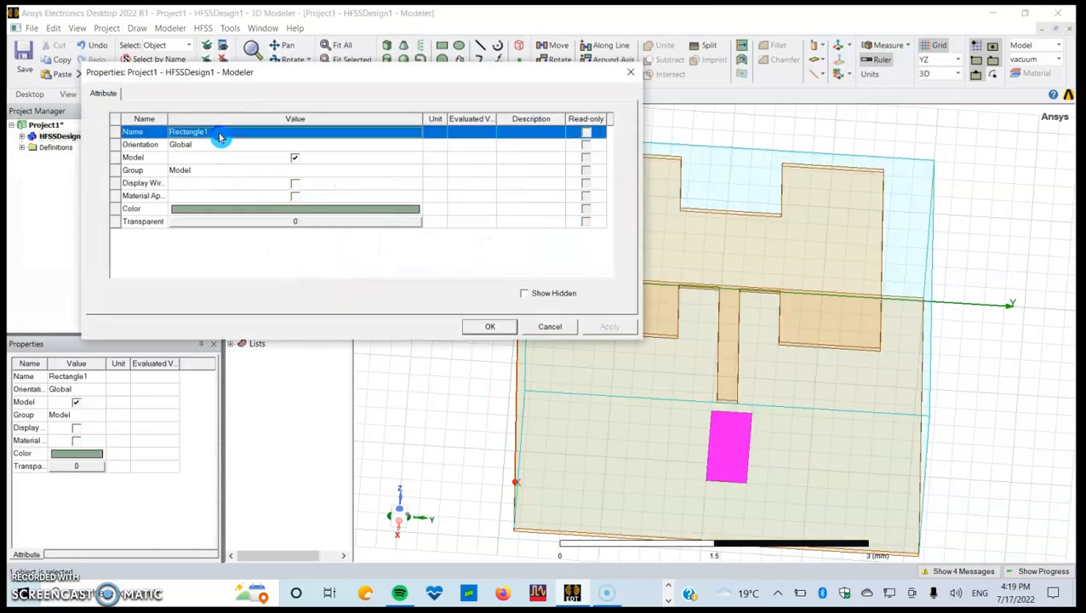
text(Port)
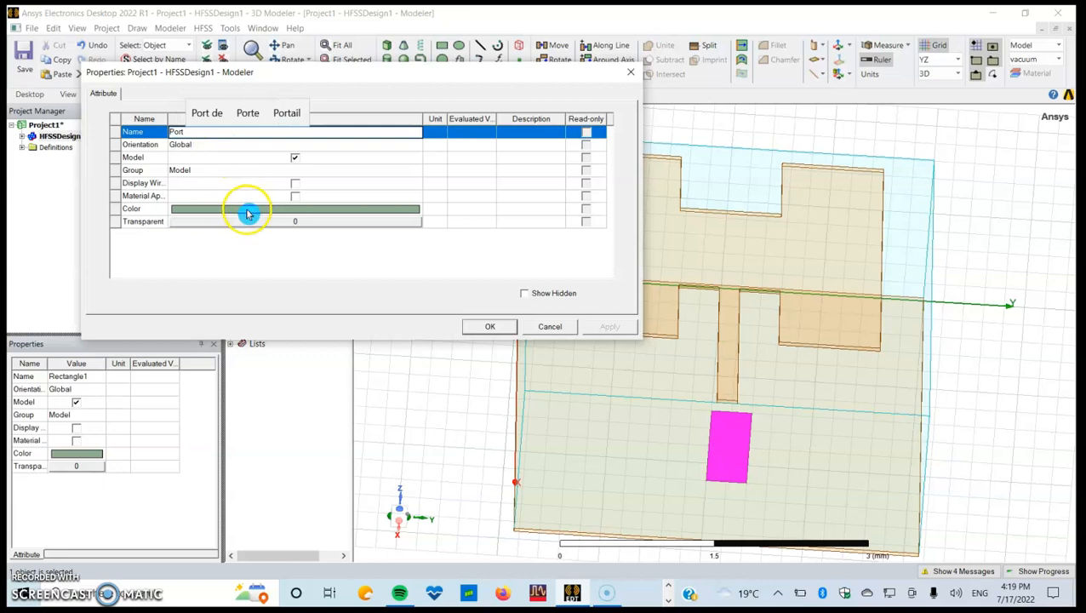
click(397, 261)
click(610, 330)
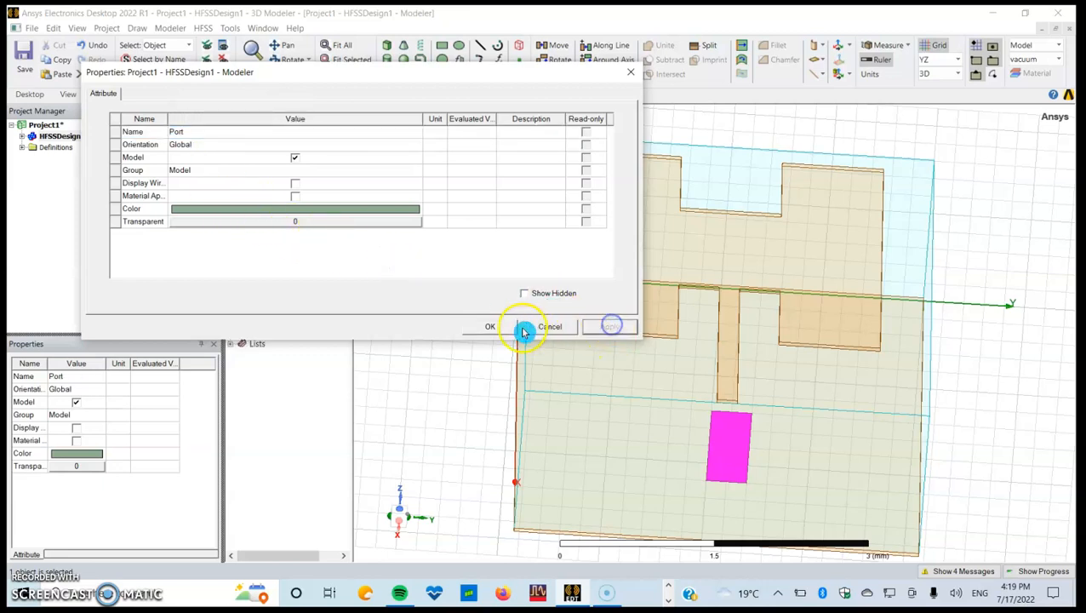
click(491, 326)
Step: Set the Port rectangle's position to Lg, Wg/2-Wf/2, Hp+Hs
double_click(323, 295)
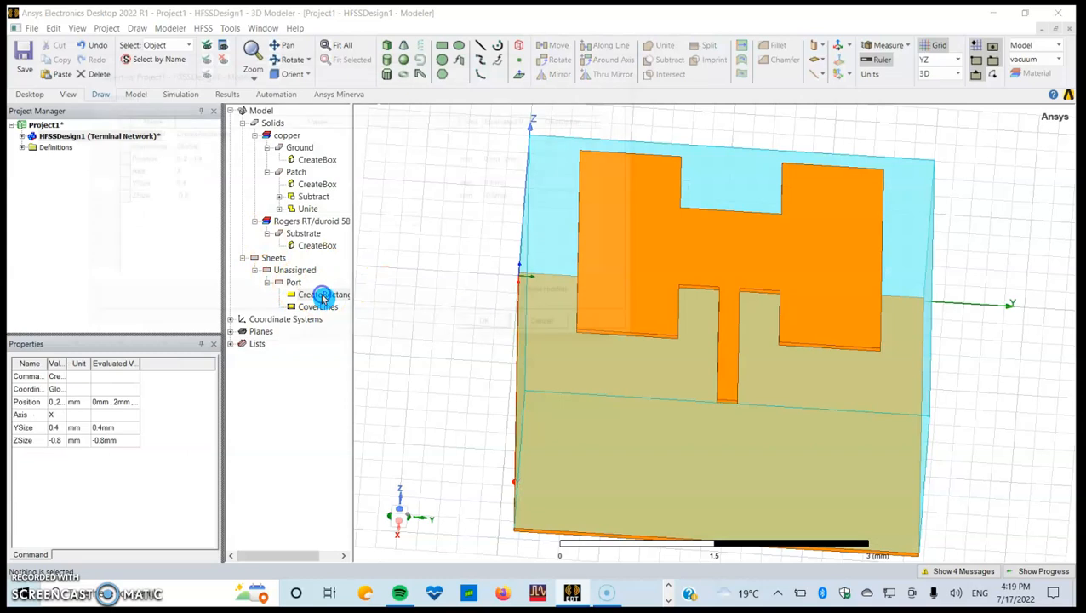
click(192, 161)
click(183, 158)
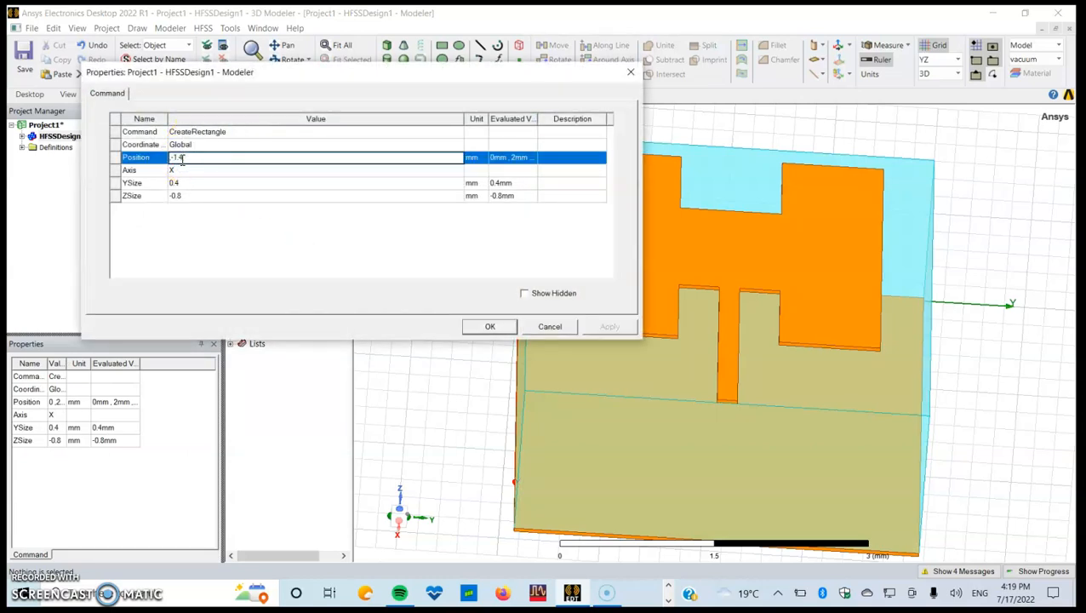
text(L)
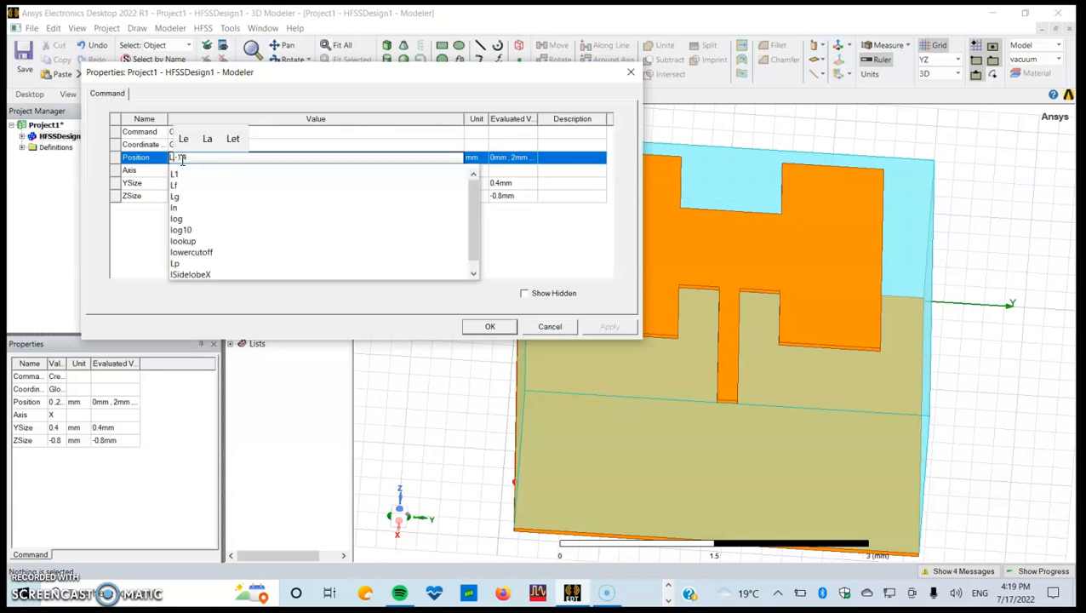
text(g)
key(BackSpace)
text(g)
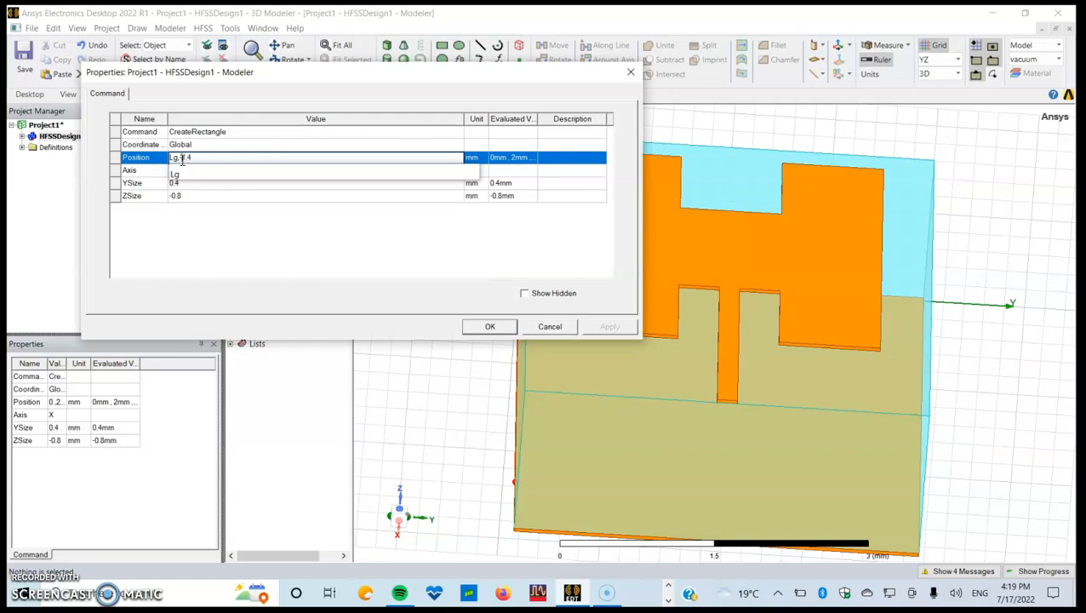
text(-Wg/2)
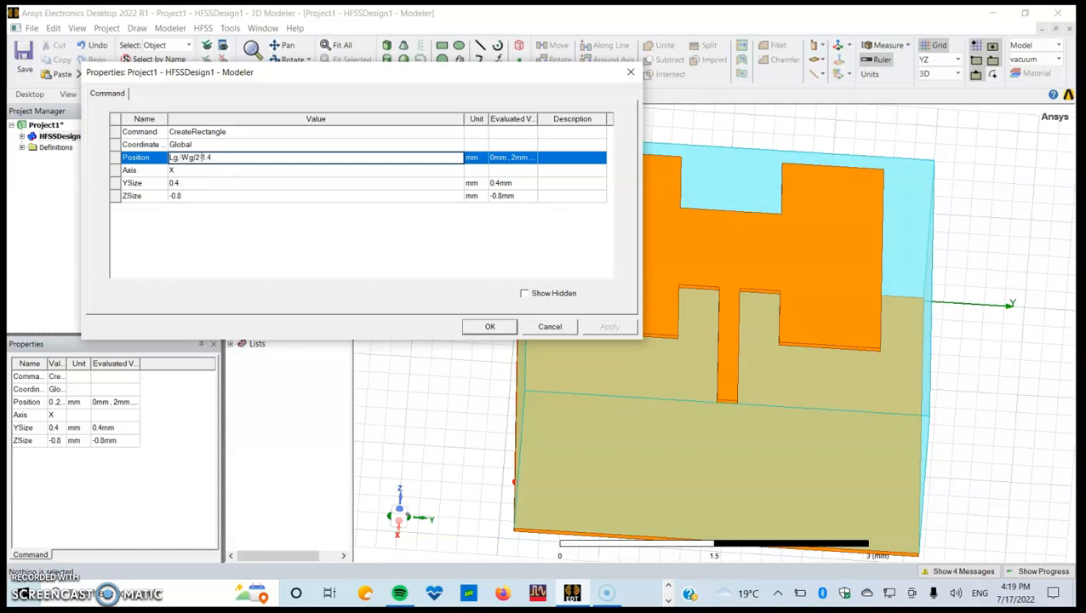
text(Wf)
key(BackSpace)
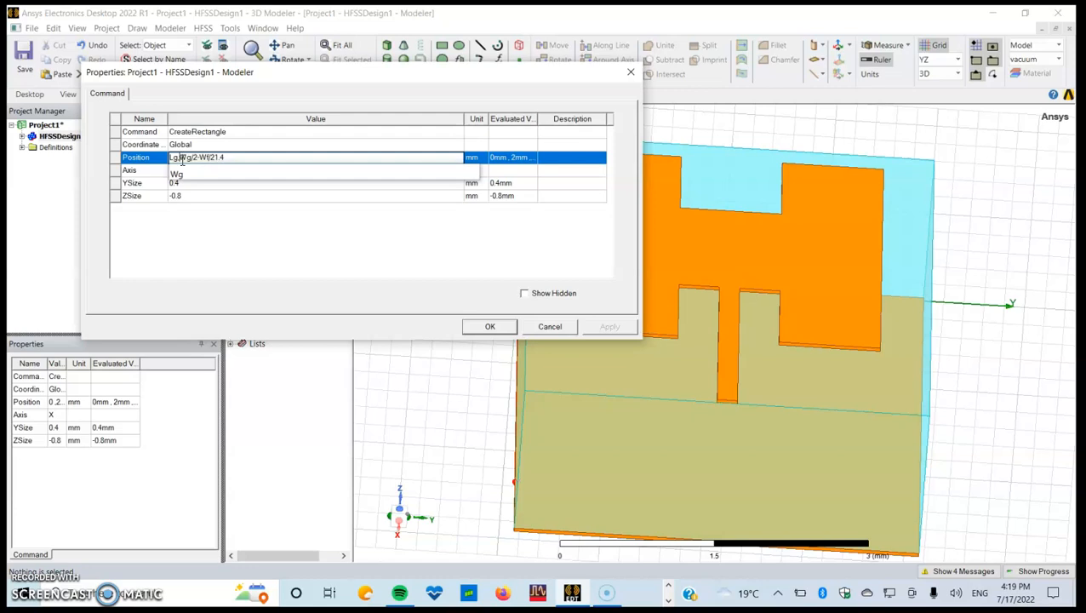
click(239, 158)
key(BackSpace)
key(BackSpace)
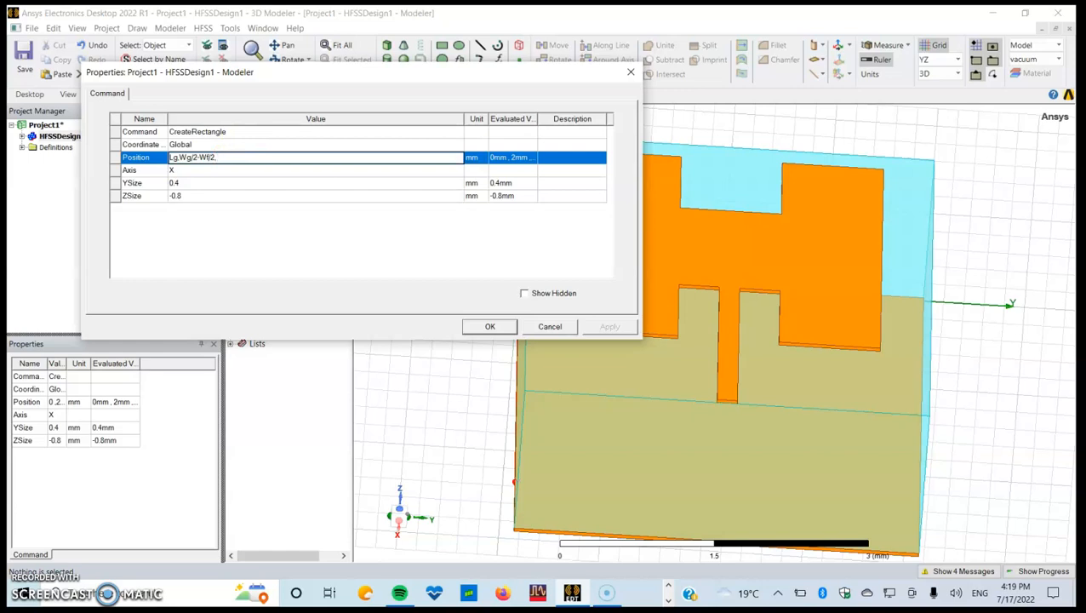
text(,Hp+H)
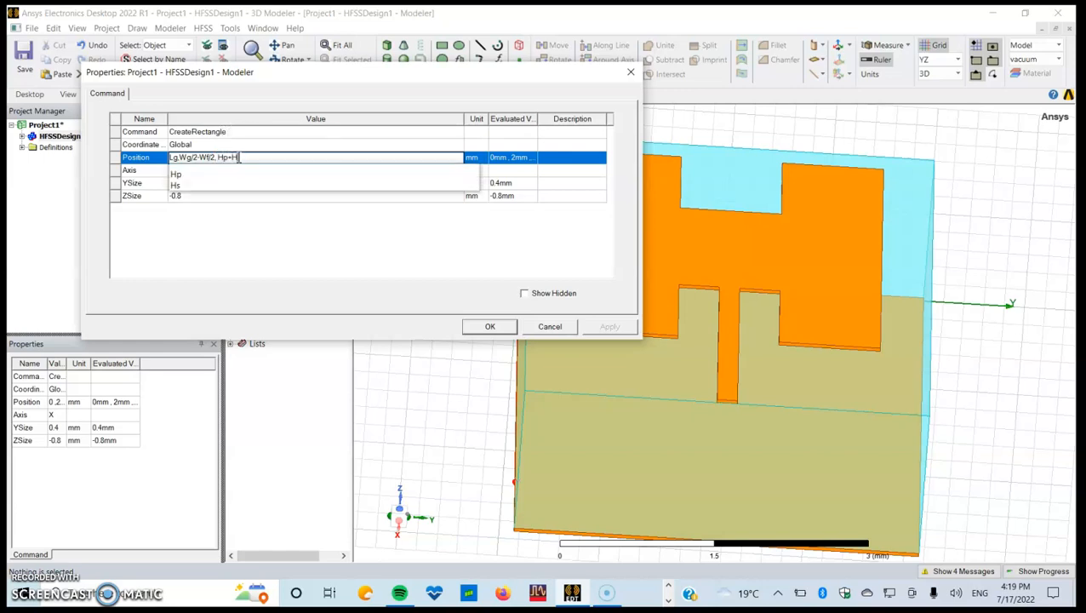
text(s)
click(264, 220)
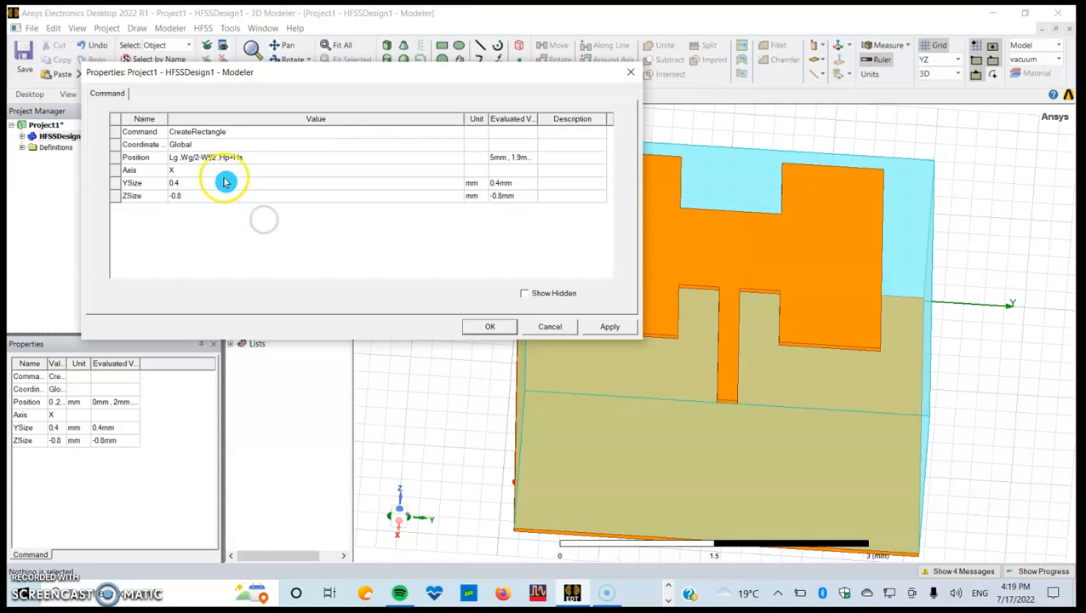
Step: Set the Port rectangle's YSize to Wf and ZSize to -(hp+hs), and apply the dimensions
click(194, 183)
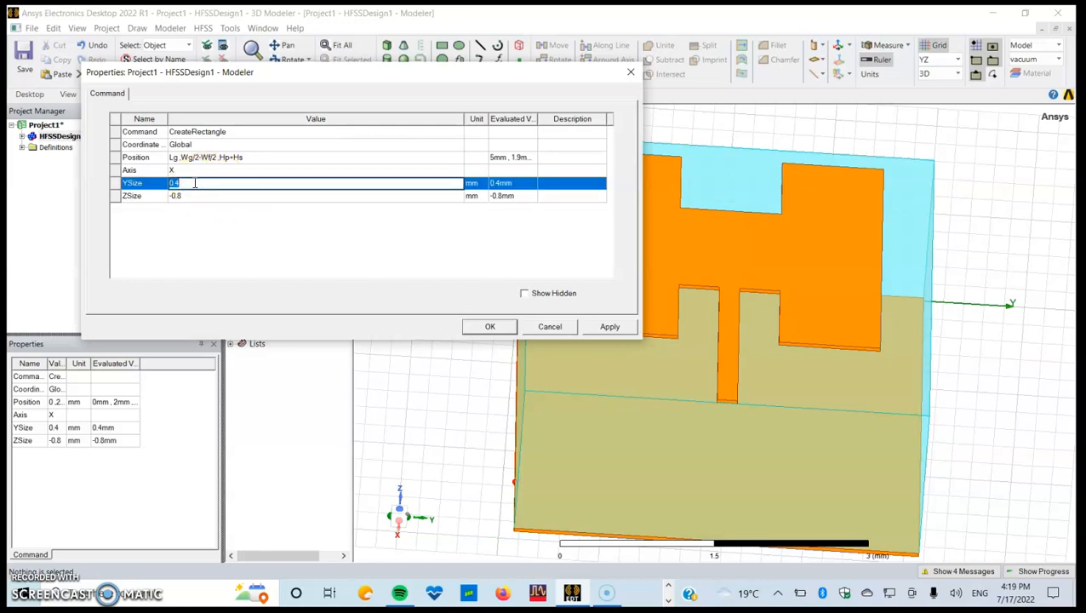
text(Wf)
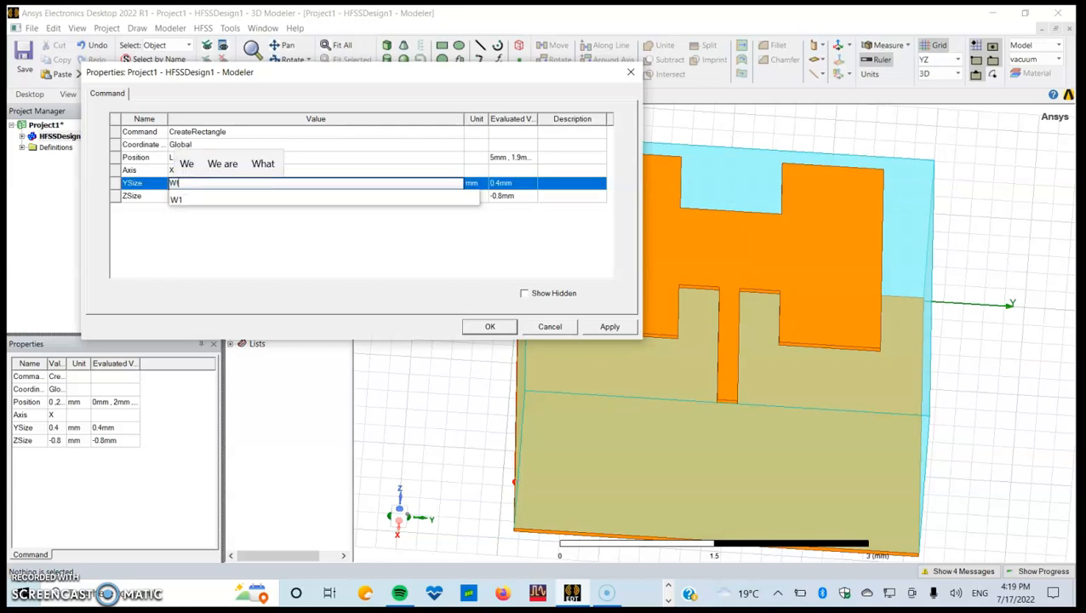
click(211, 264)
click(198, 197)
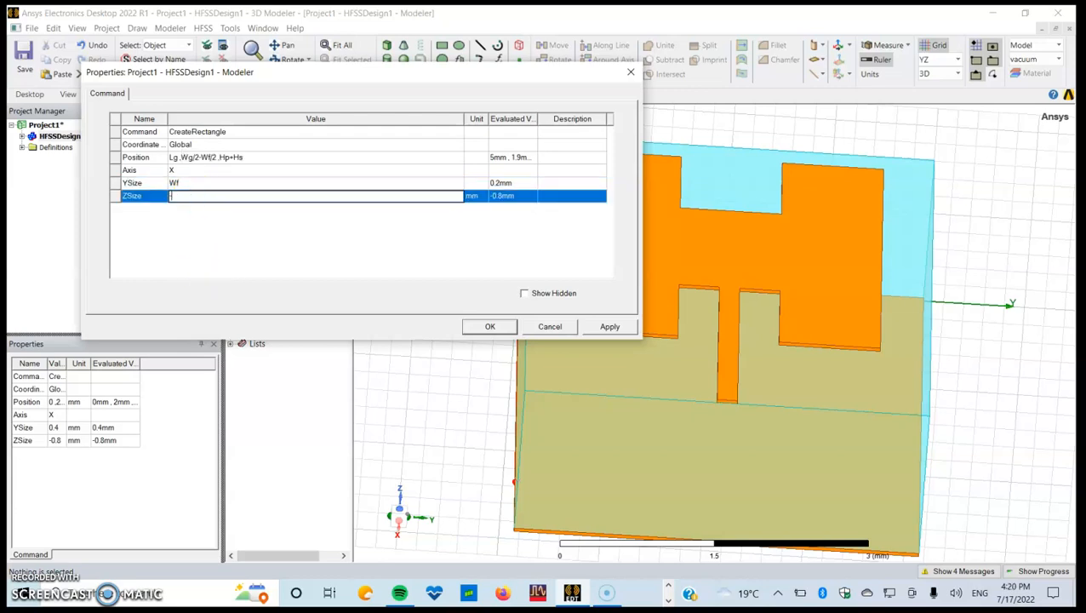
text(-(h)
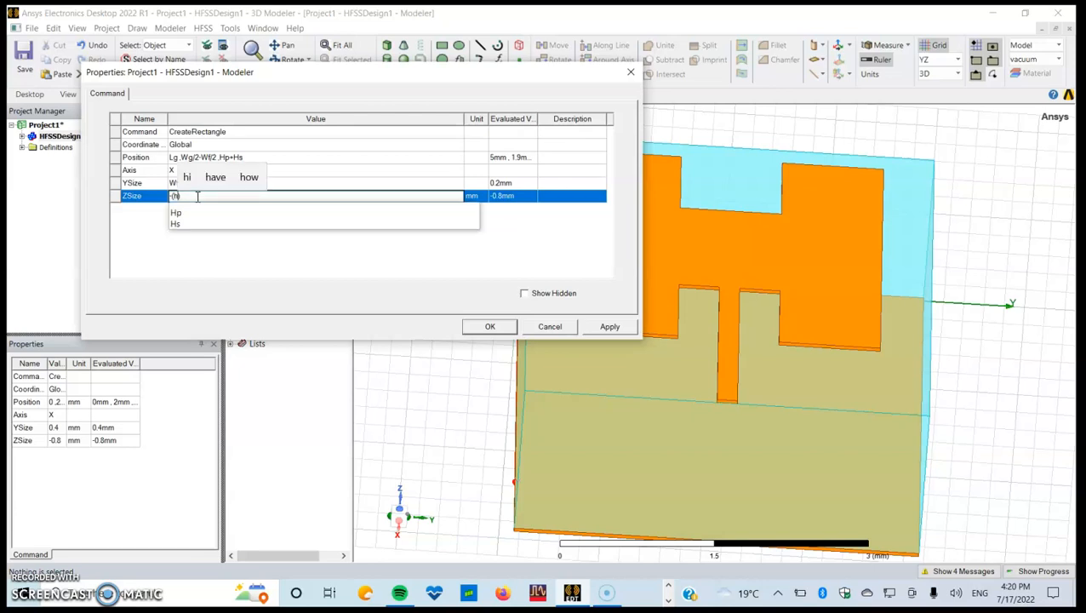
text(p+hs)
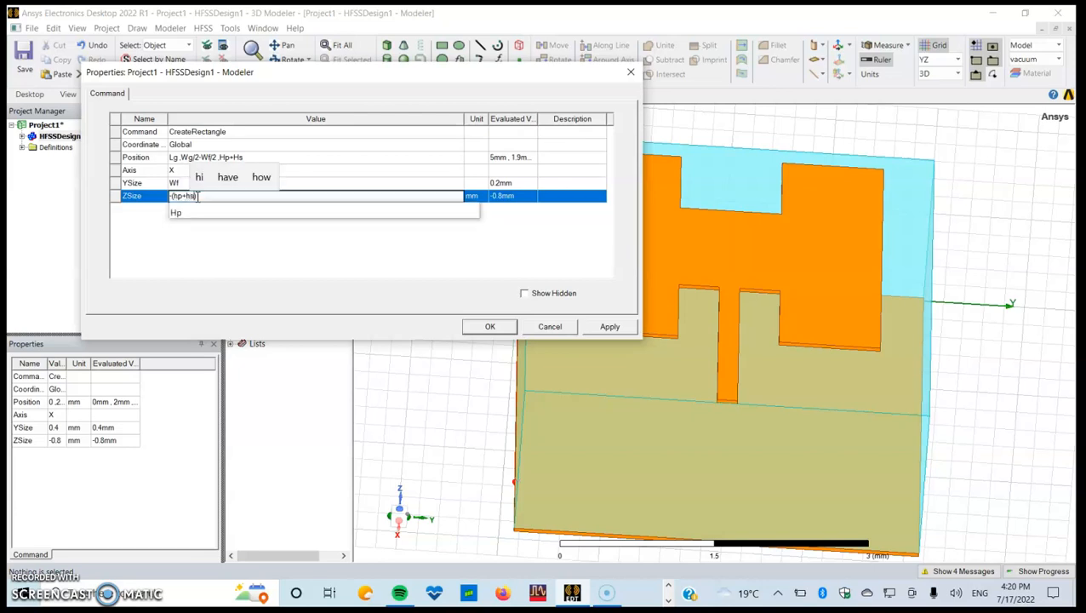
click(210, 253)
click(630, 327)
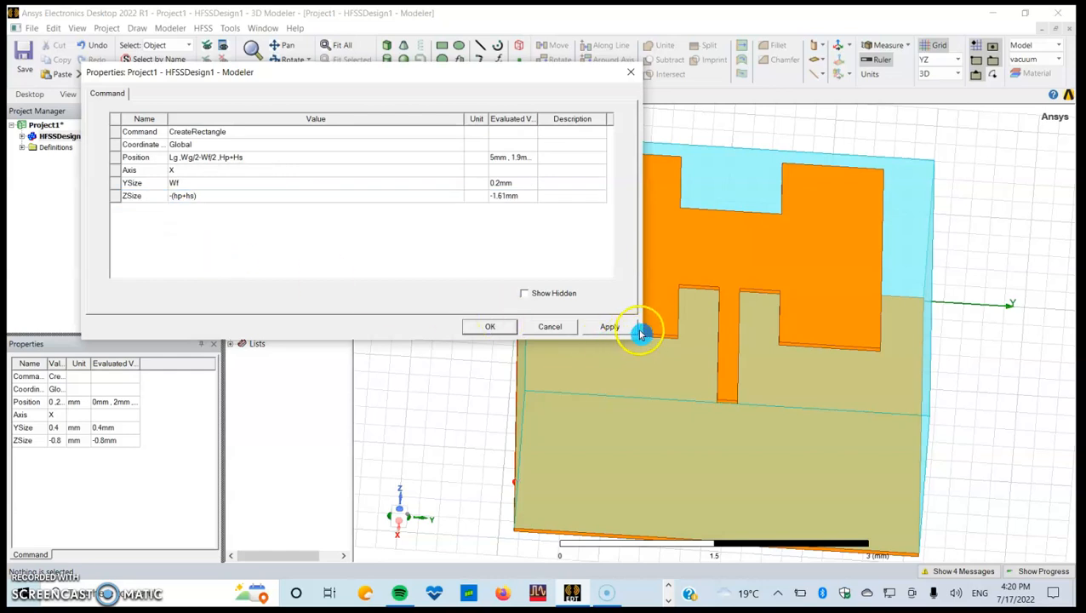
click(490, 330)
click(449, 383)
middle_drag(653, 422, 674, 393)
click(477, 356)
Step: Assign a lumped port excitation to the Port sheet, naming terminals by port object and using Ground as the reference conductor
click(309, 294)
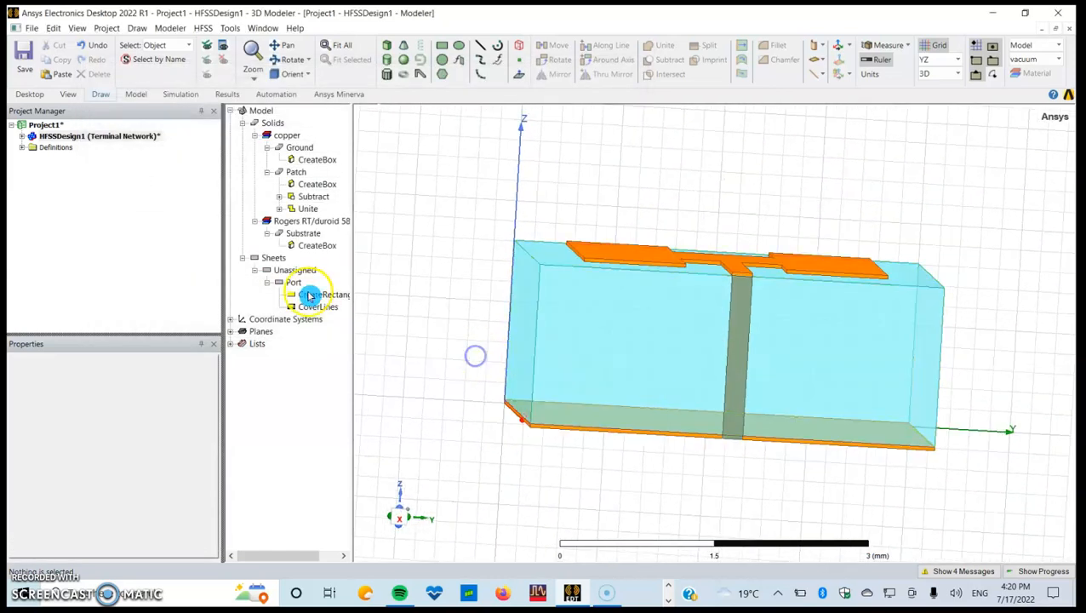
click(298, 285)
right_click(298, 289)
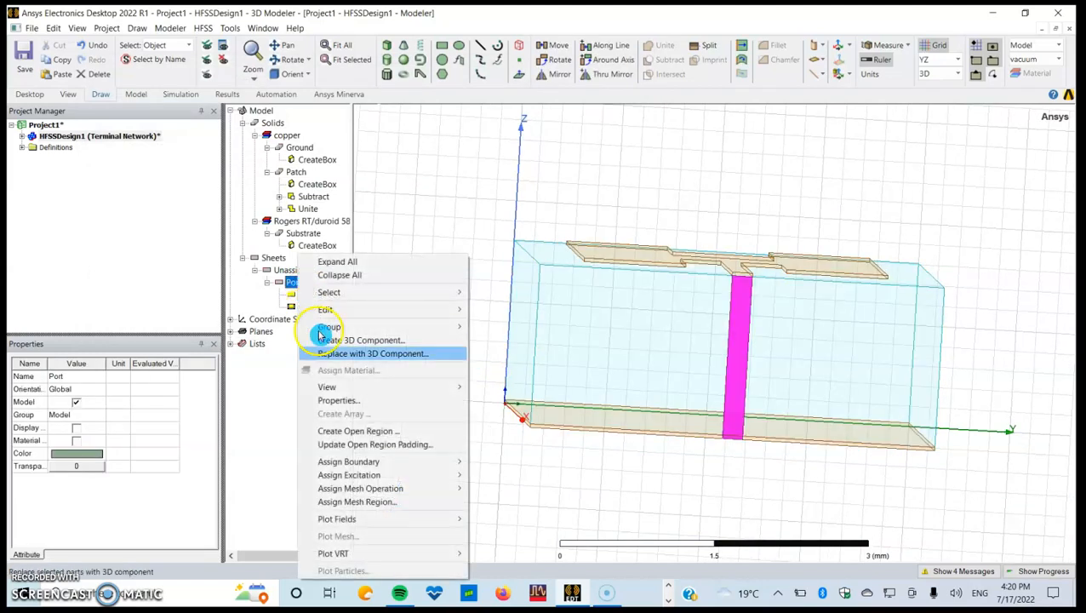
mouse_move(417, 479)
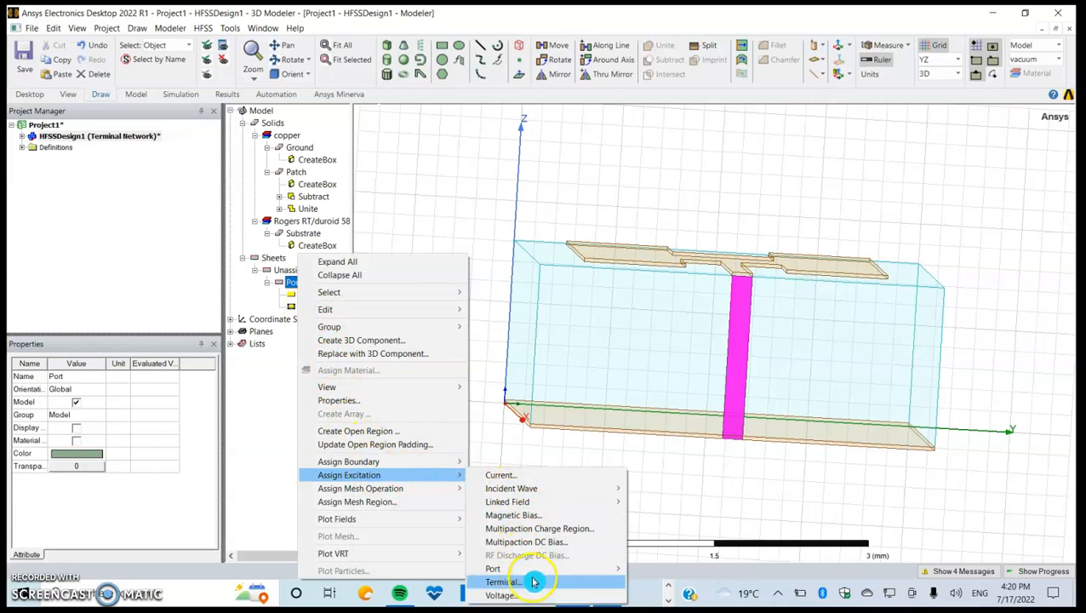
mouse_move(572, 569)
click(667, 555)
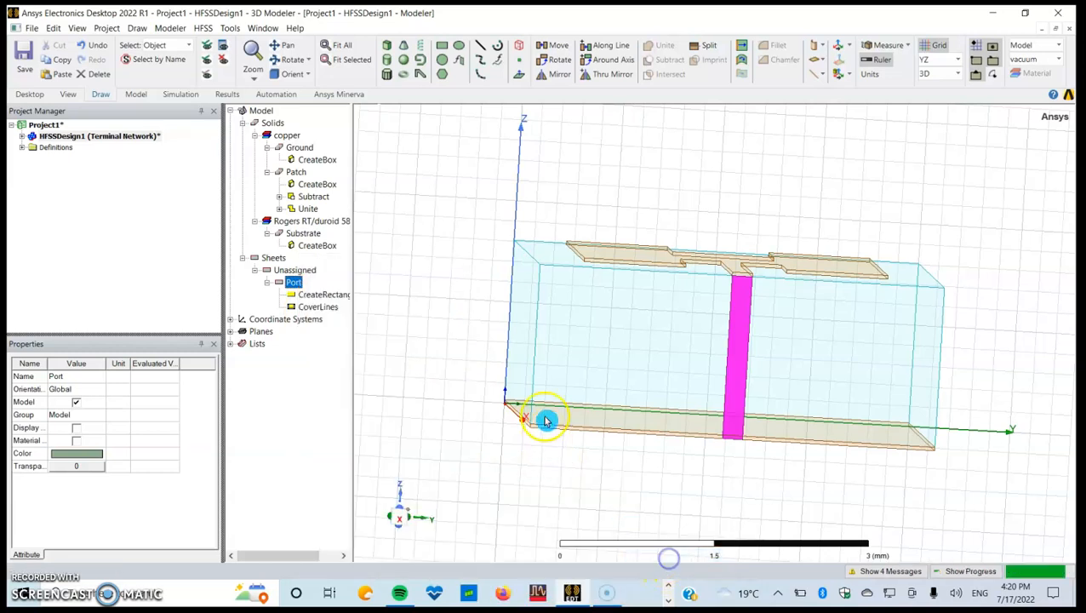
click(605, 250)
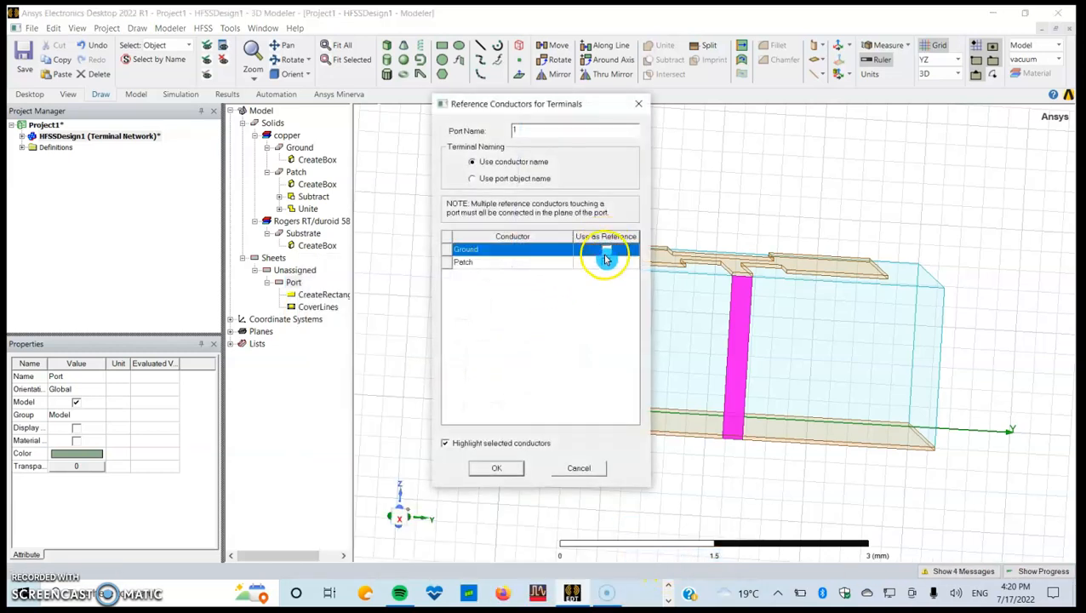
click(494, 467)
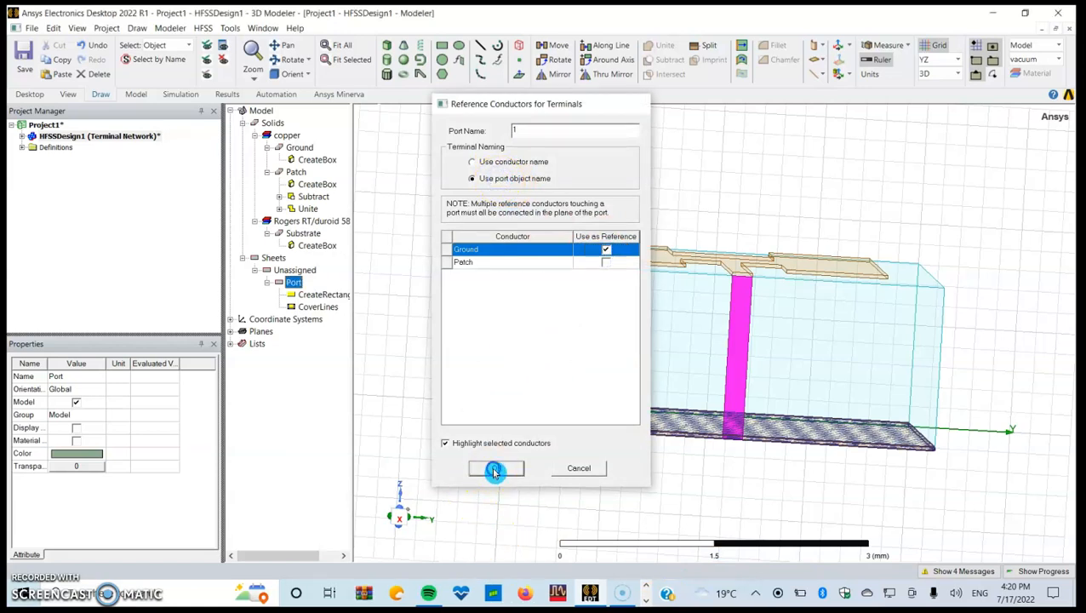
Step: Add an advanced solution setup at 28 GHz with 20 maximum passes, accepting the interpolating sweep from 14 to 42 GHz with 401 points
double_click(29, 140)
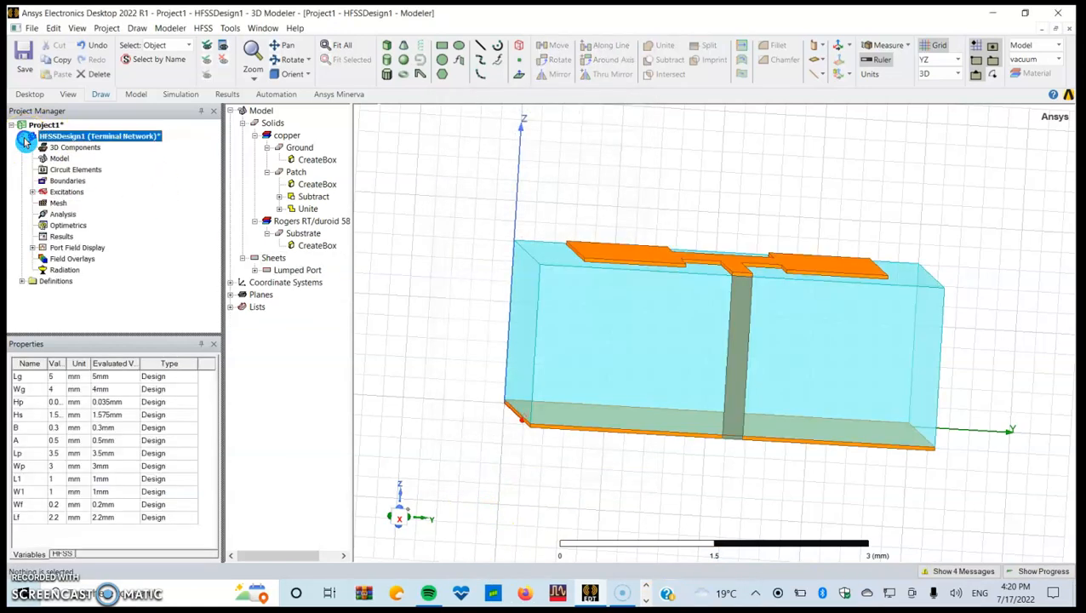
click(61, 214)
right_click(61, 217)
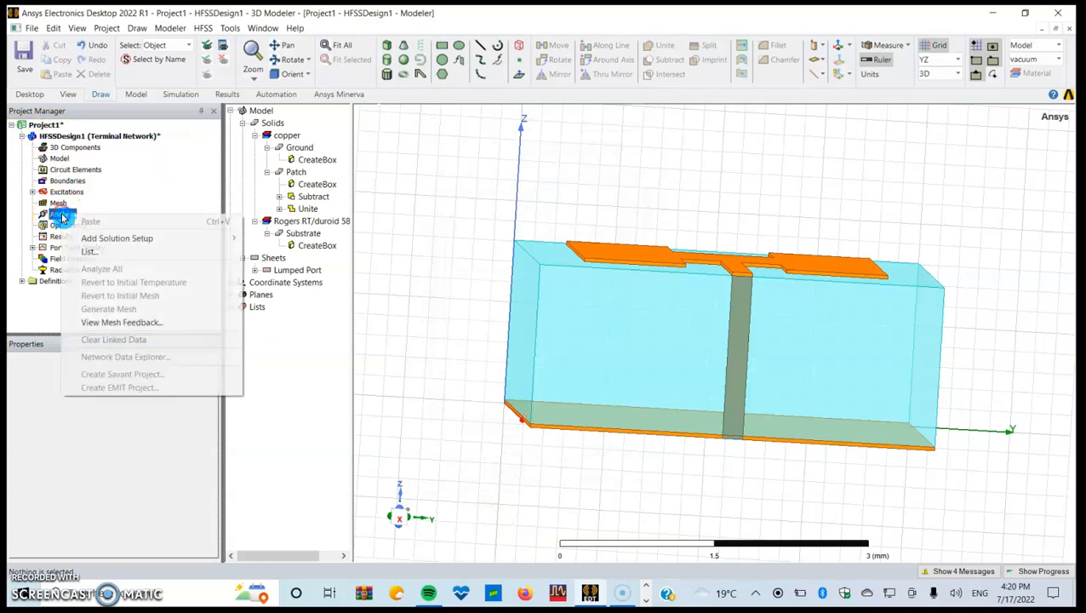
click(153, 241)
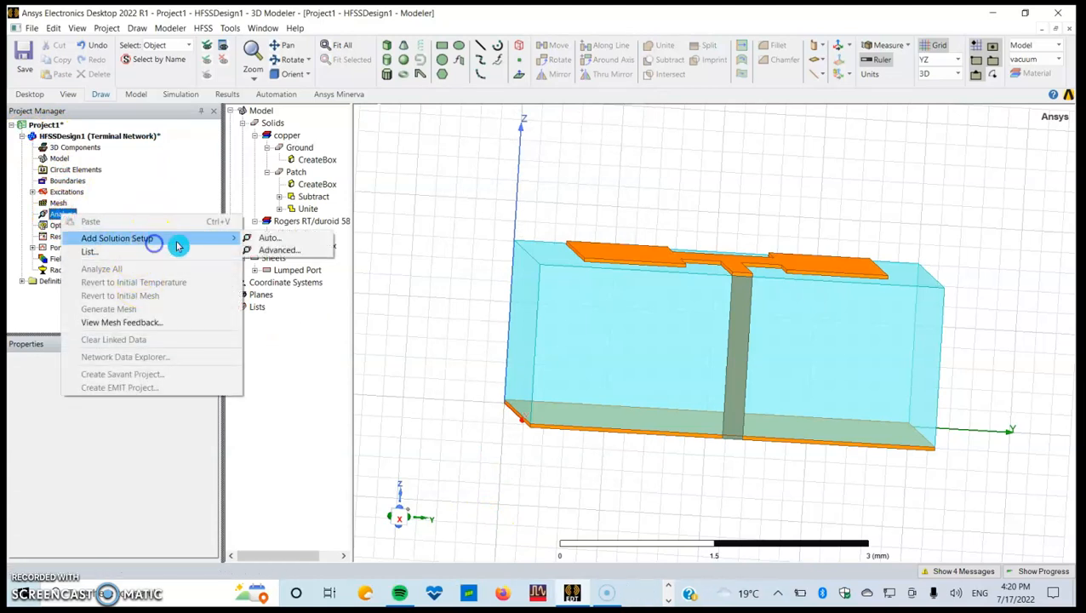
click(289, 250)
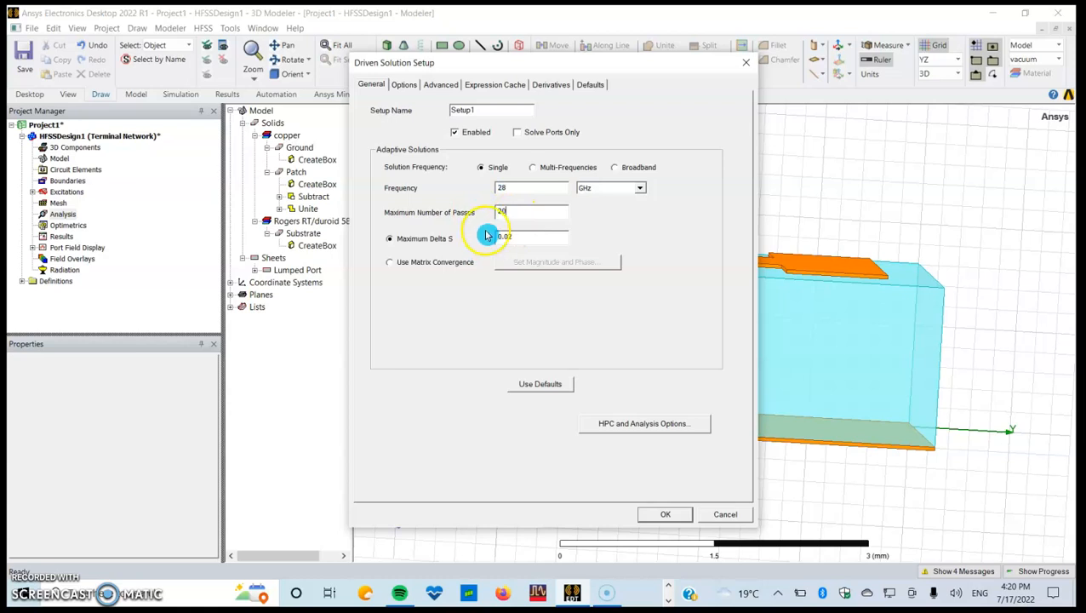
click(662, 515)
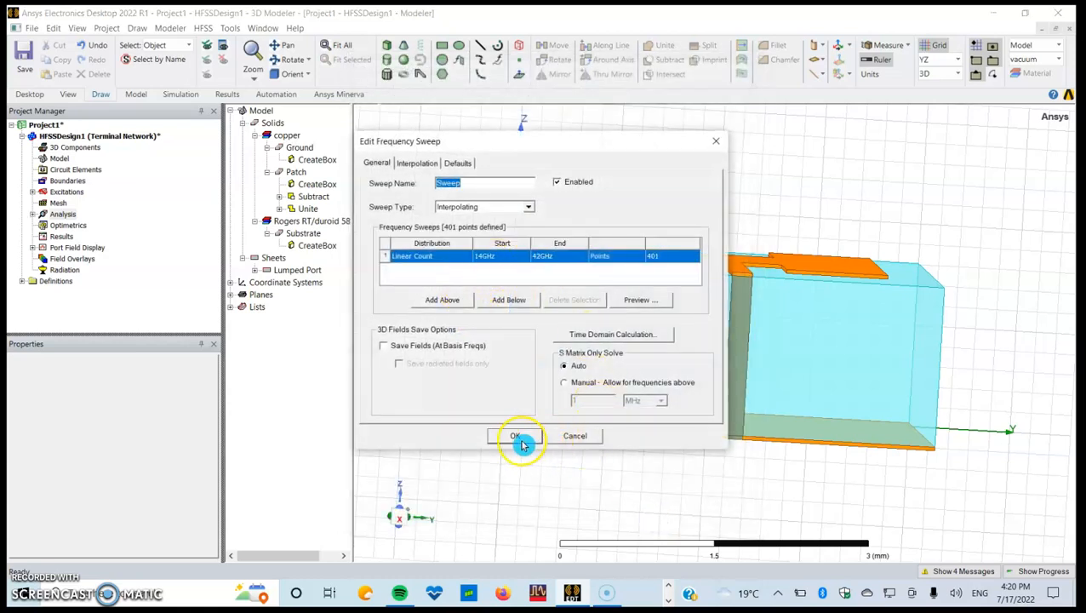
click(519, 439)
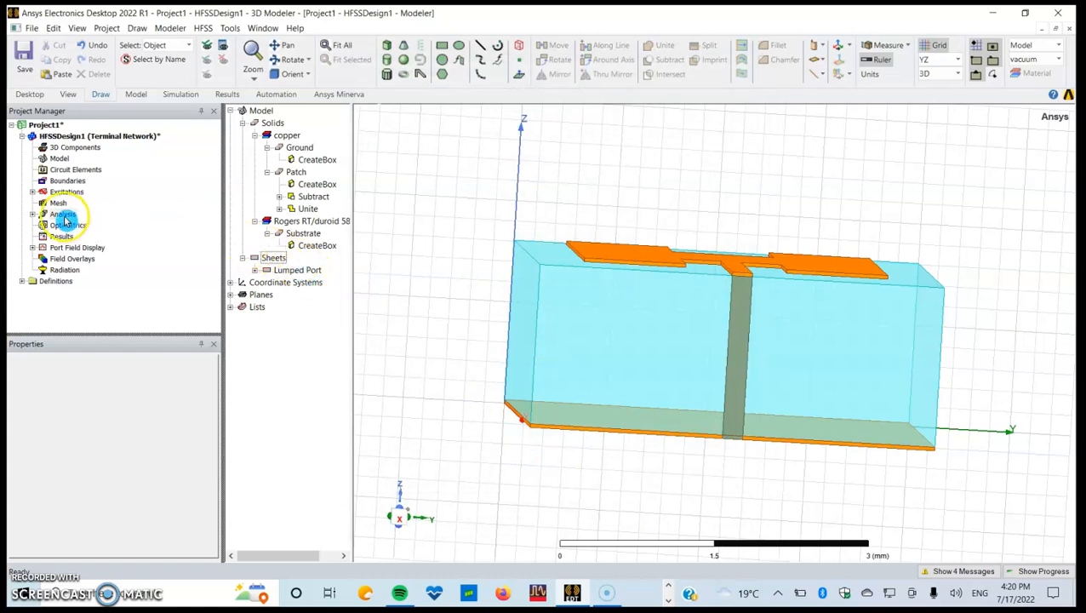
Step: Change the sweep type of Setup1's frequency sweep to Fast
click(38, 218)
click(43, 225)
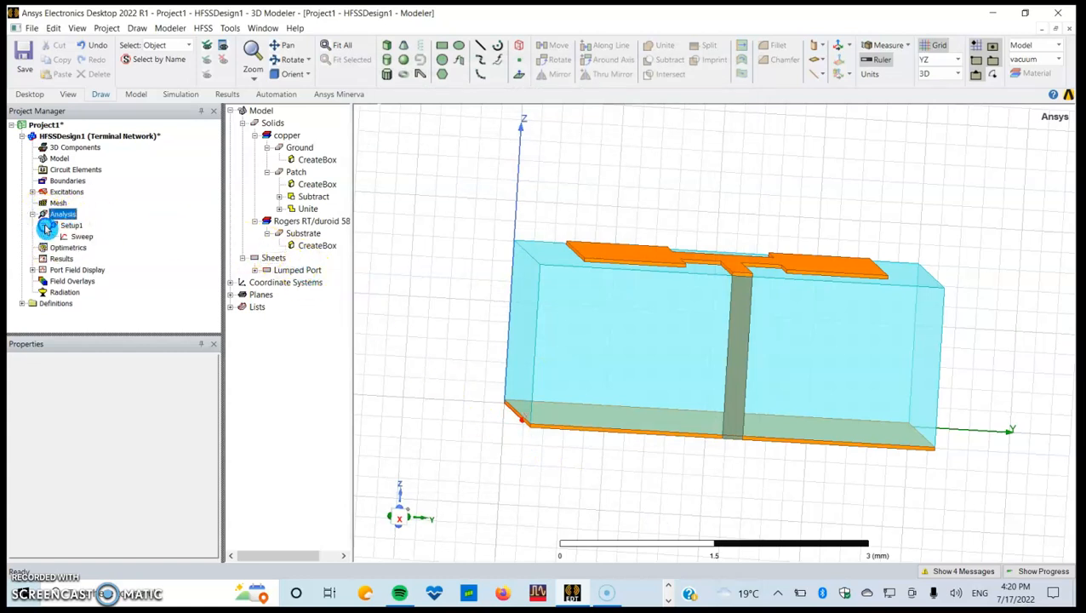
double_click(84, 236)
click(481, 205)
click(460, 218)
click(515, 436)
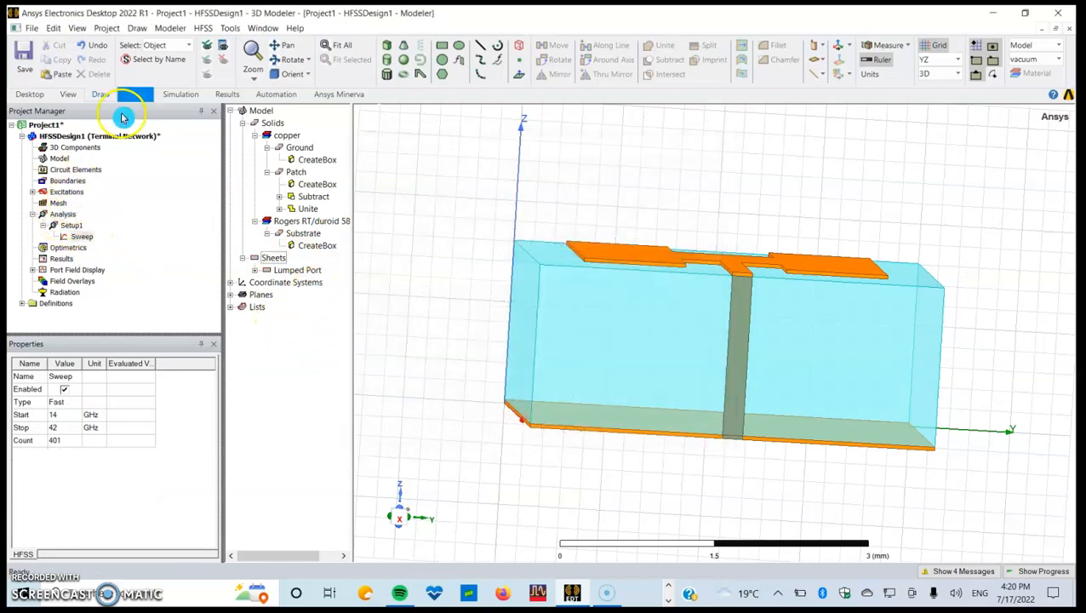
Step: Run the validation check on HFSSDesign1 and close its report
click(181, 93)
click(305, 61)
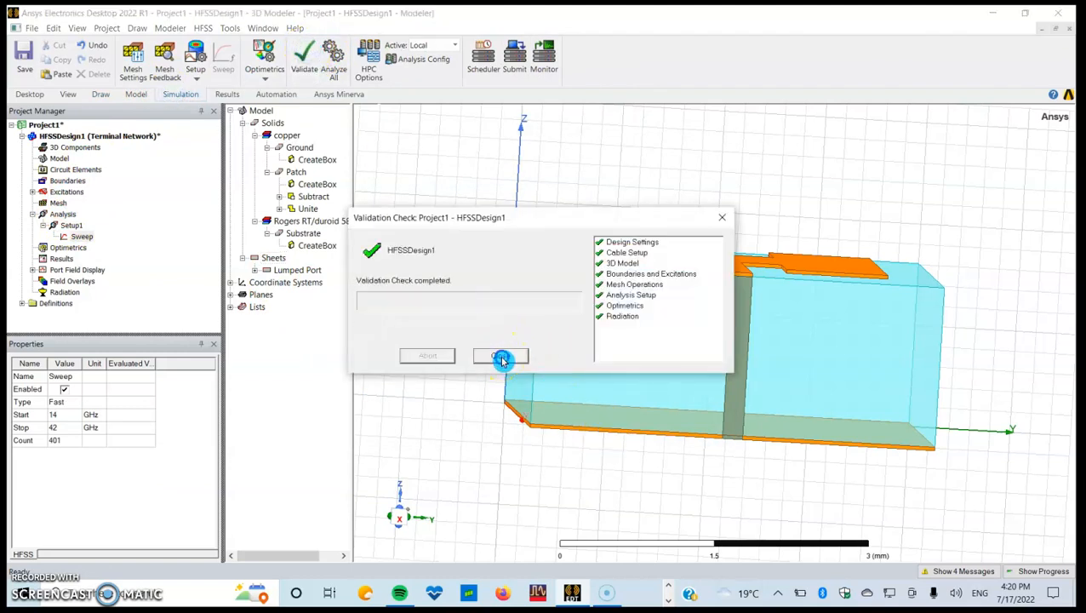
click(502, 358)
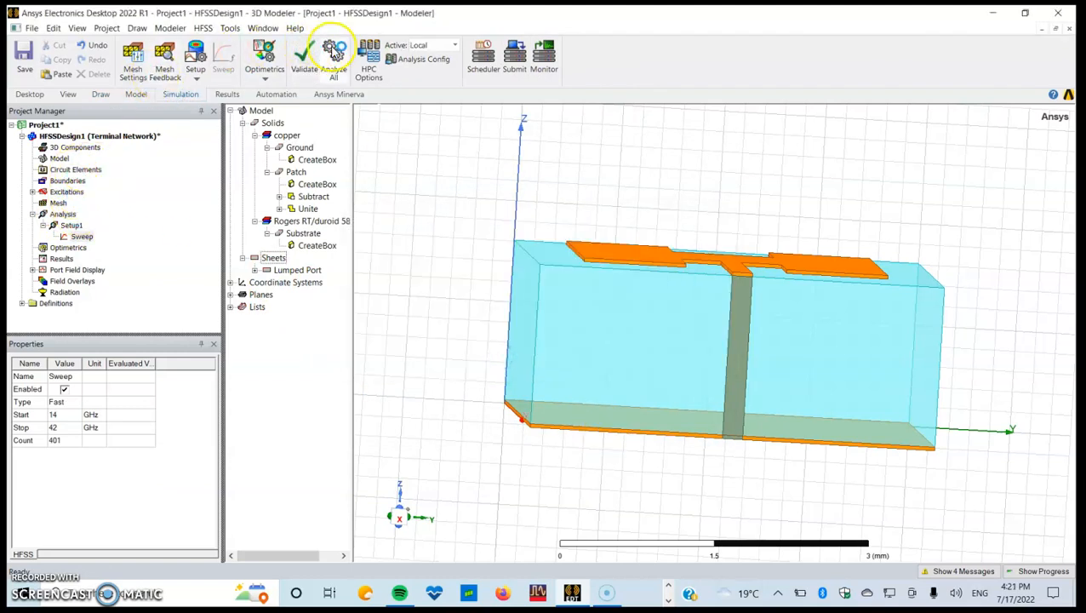
Step: Start the analysis of all setups, saving the project to the Desktop as Project3
click(337, 83)
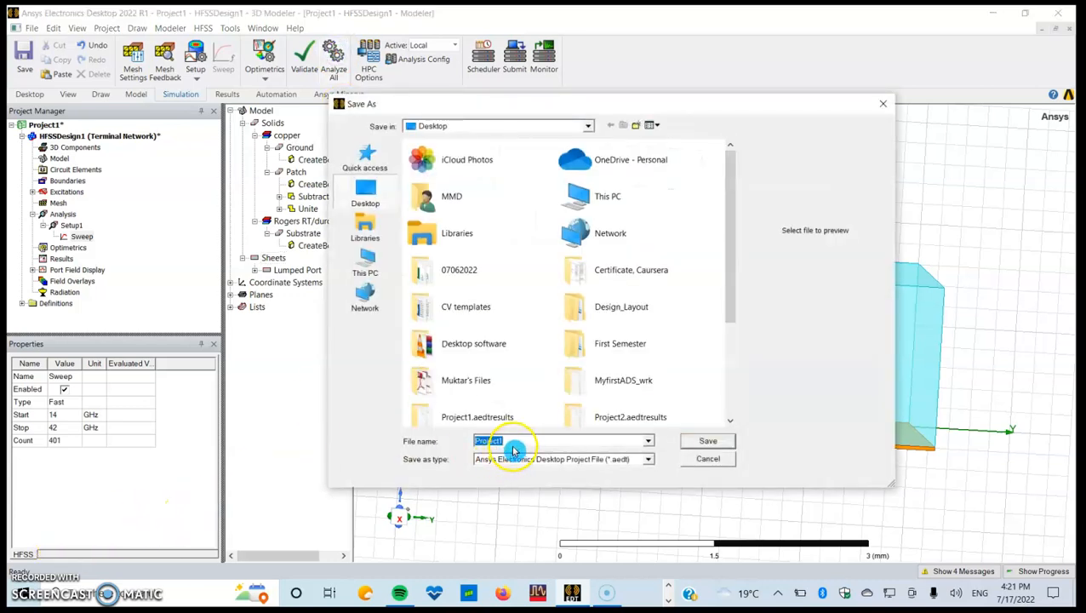
key(BackSpace)
text(3)
click(533, 479)
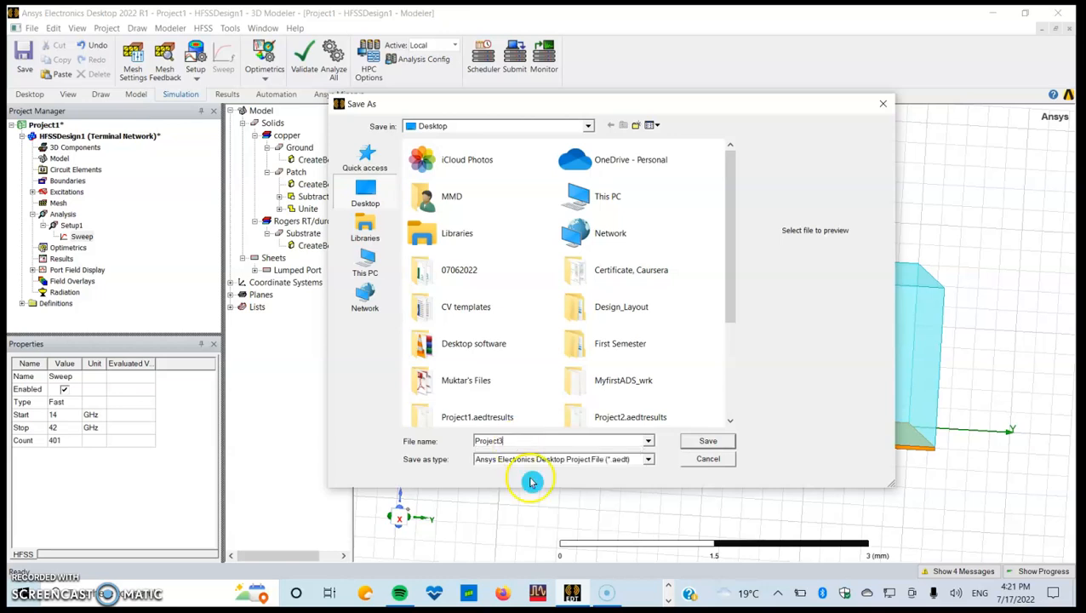
click(723, 440)
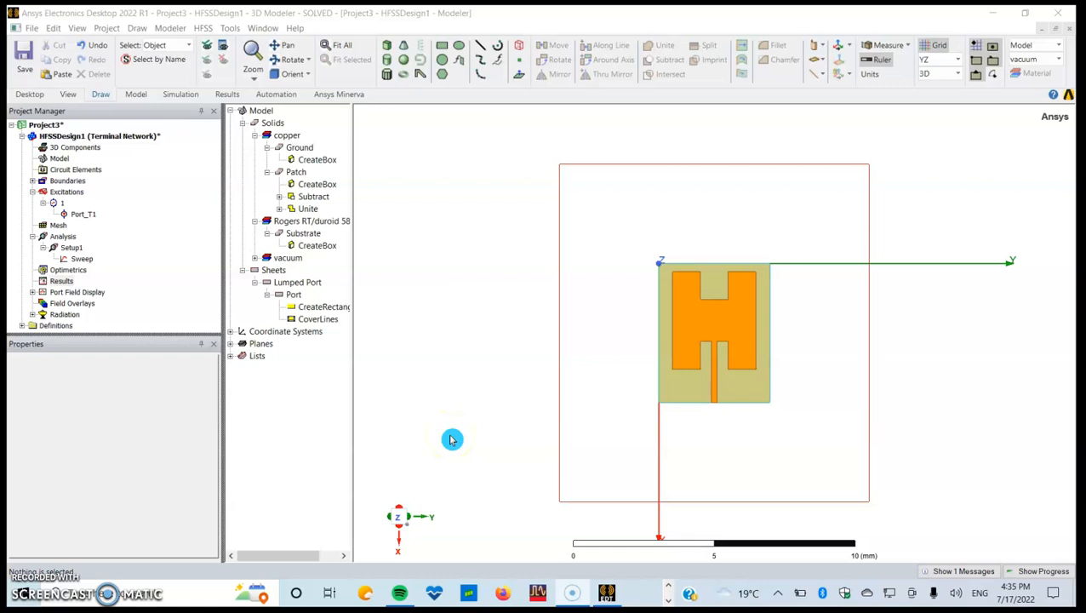
Step: Create a rectangular terminal solution data report of dB(St(Port_T1,Port_T1)) against frequency for Setup1 : Sweep
click(65, 284)
right_click(64, 284)
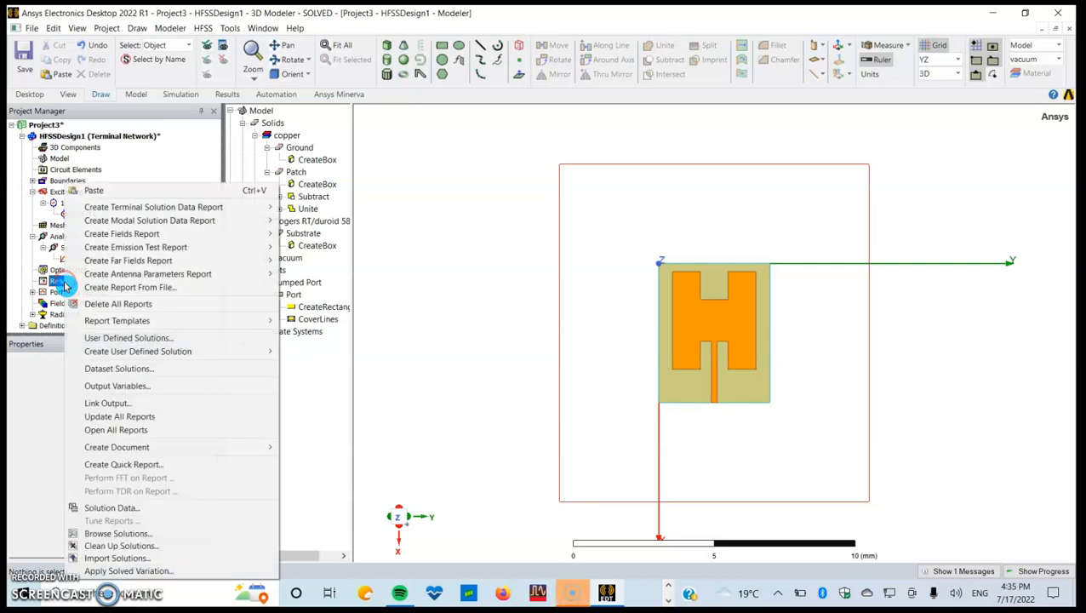
mouse_move(143, 209)
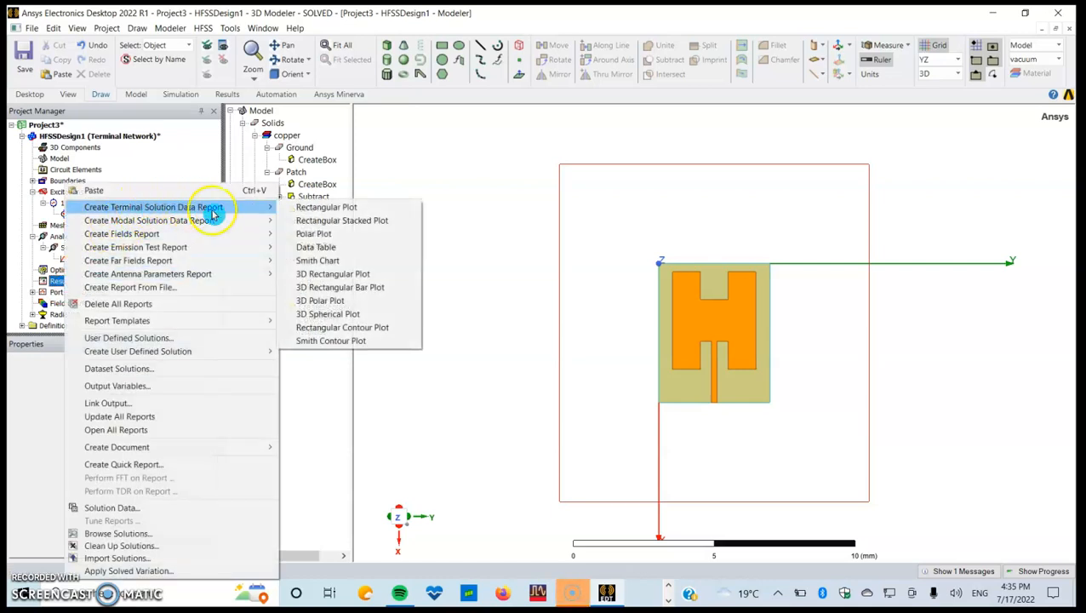
click(299, 208)
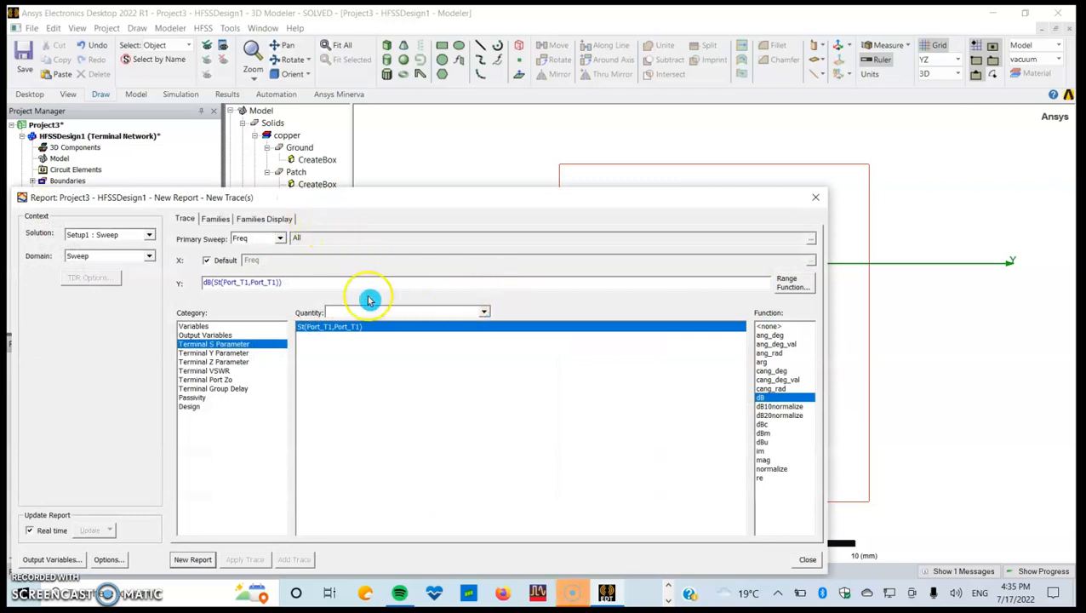
click(194, 559)
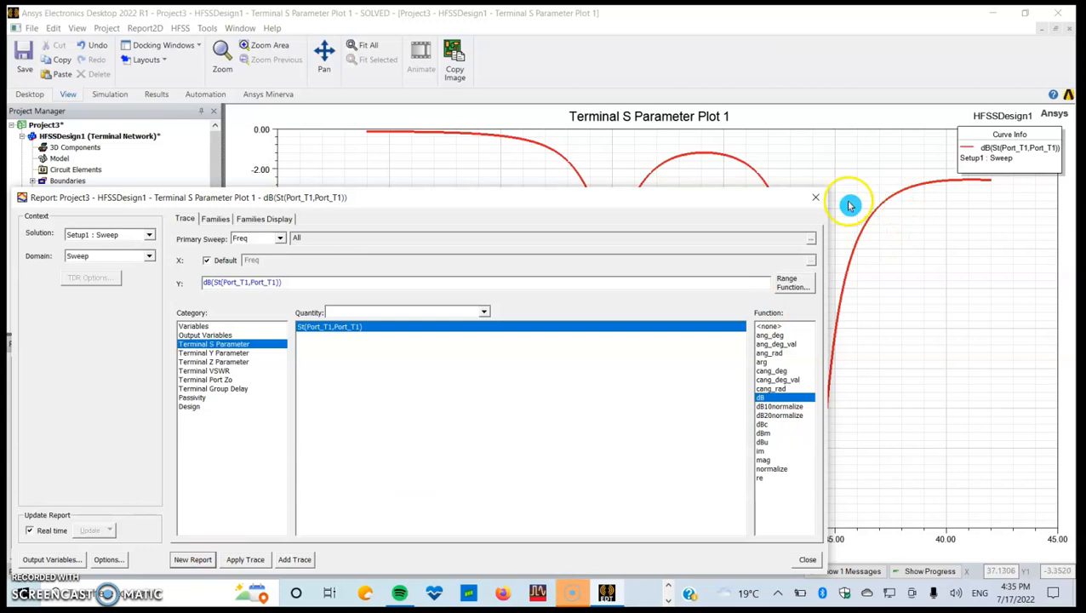
click(815, 197)
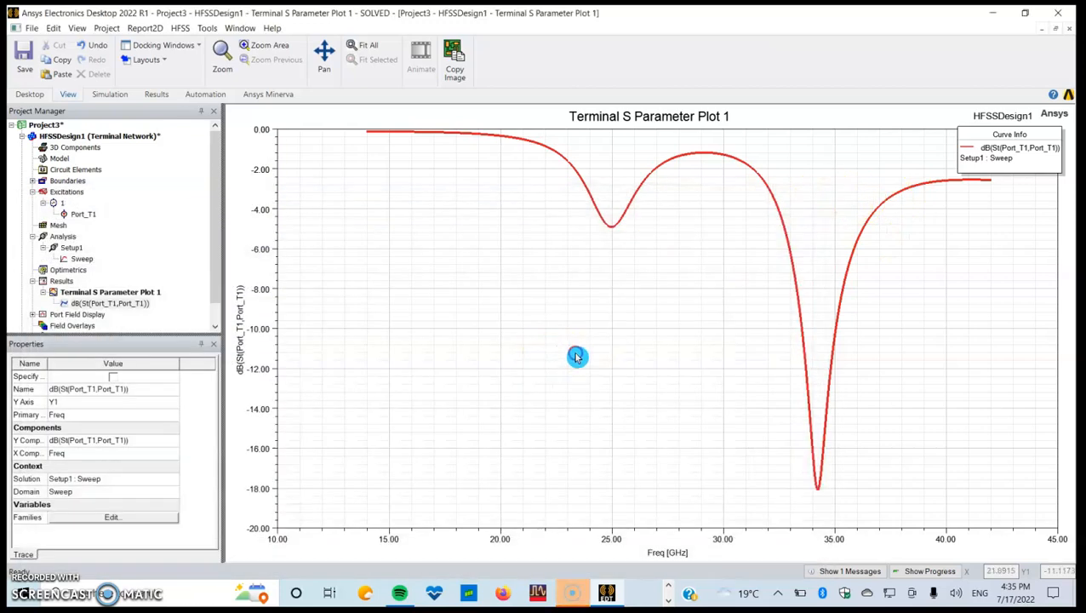
Step: Add a marker to the S-parameter curve at its deepest minimum, at about 34.23 GHz
right_click(563, 342)
mouse_move(588, 346)
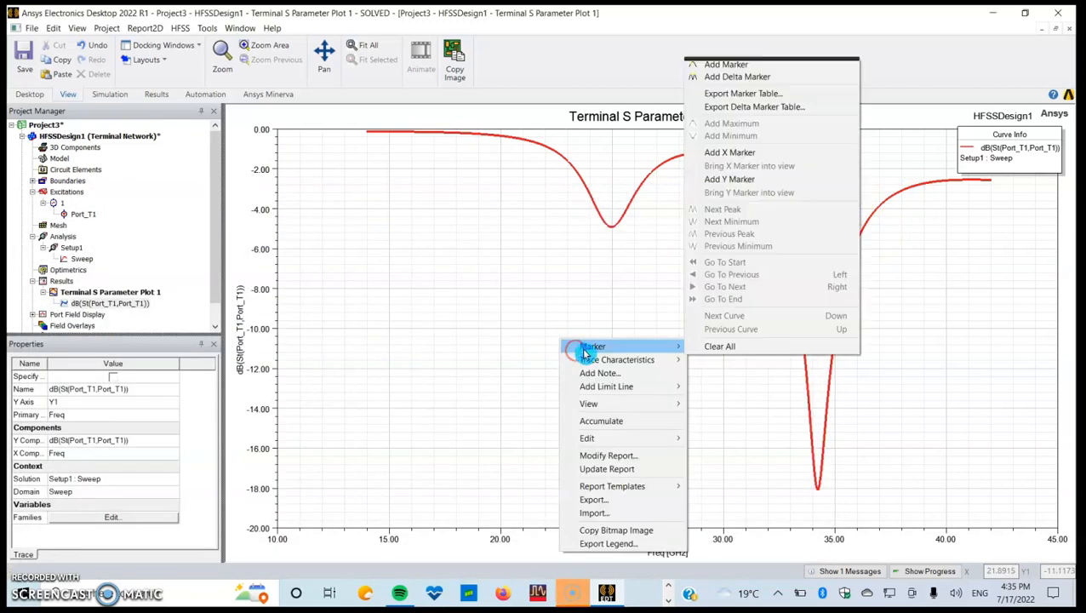
click(711, 66)
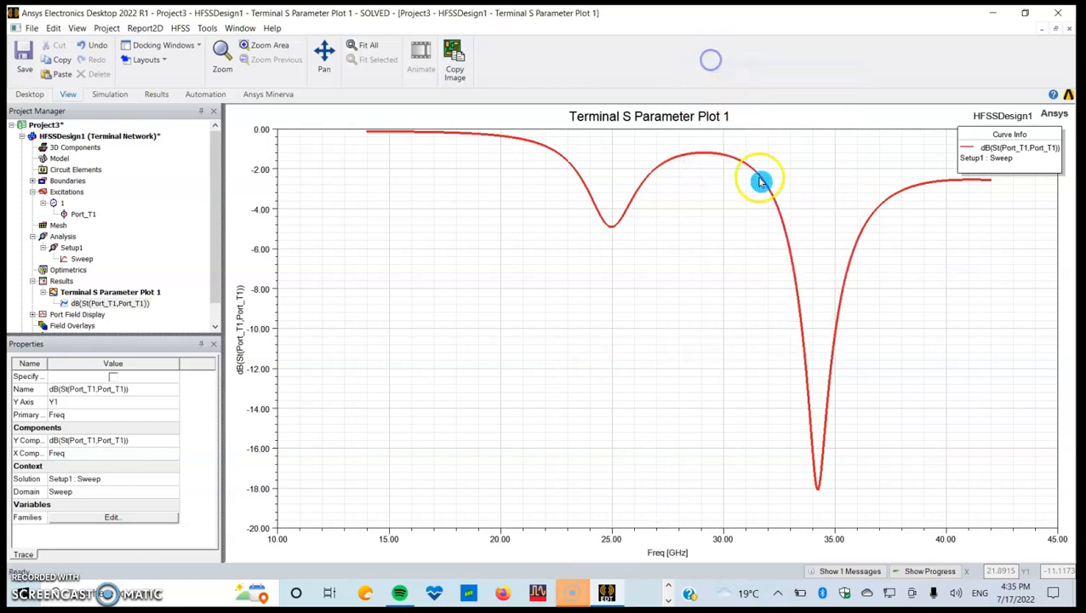
click(828, 496)
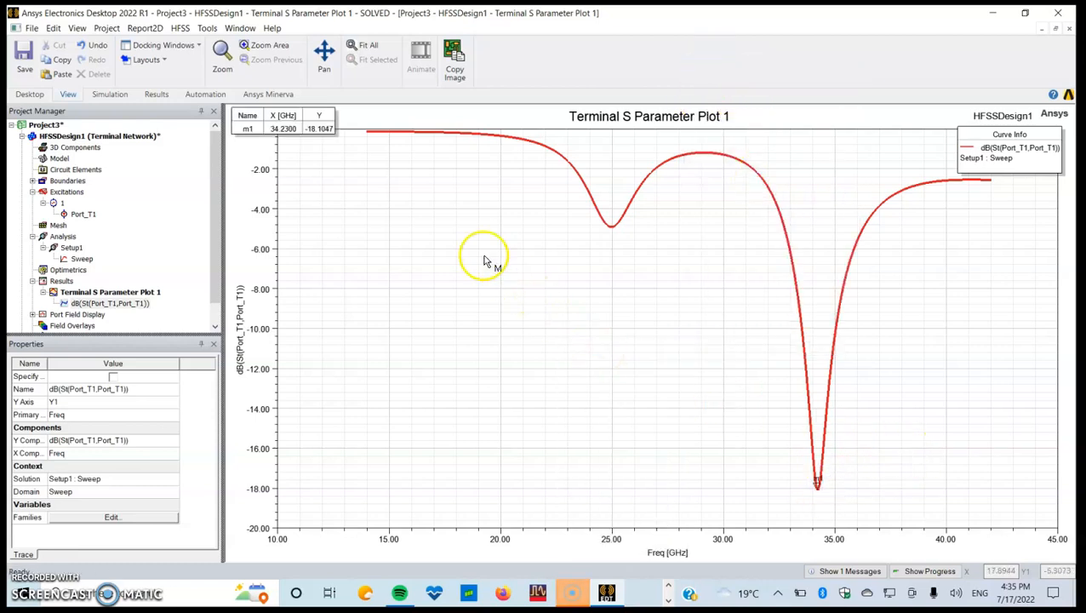